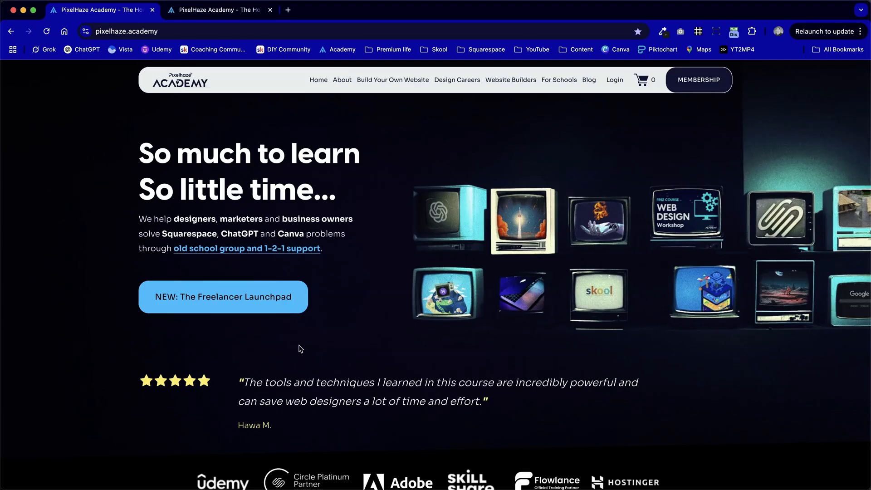
- Open the PixelHaze Academy Blog page and look through the published post cards
mouse_move(576, 78)
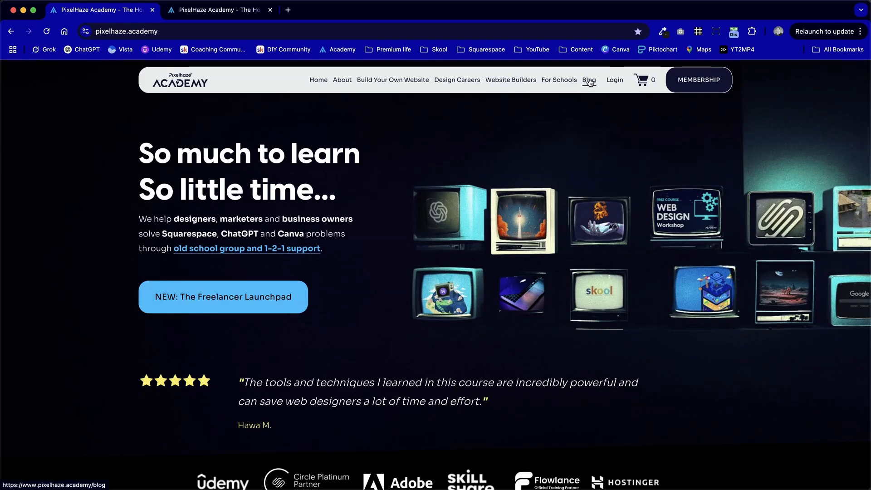
click(588, 81)
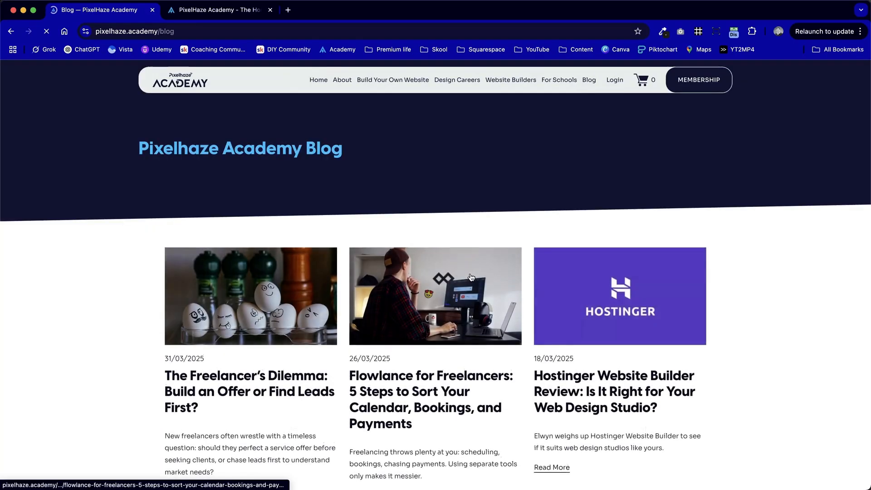
scroll(470, 277, down, 10)
scroll(470, 276, down, 8)
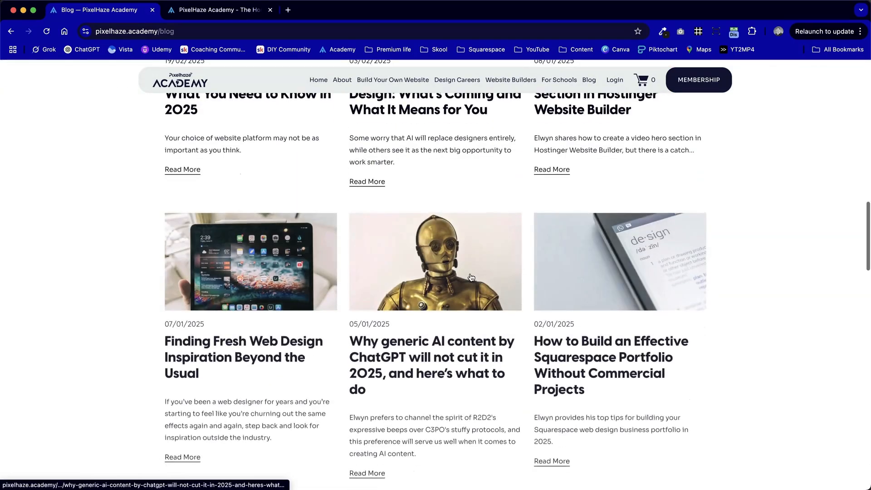
scroll(470, 273, up, 4)
scroll(470, 274, up, 2)
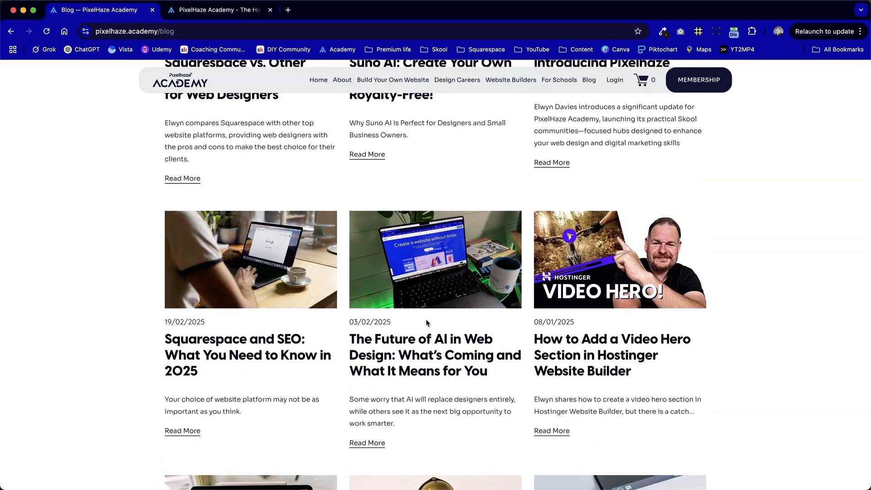
scroll(490, 311, up, 8)
scroll(491, 311, up, 4)
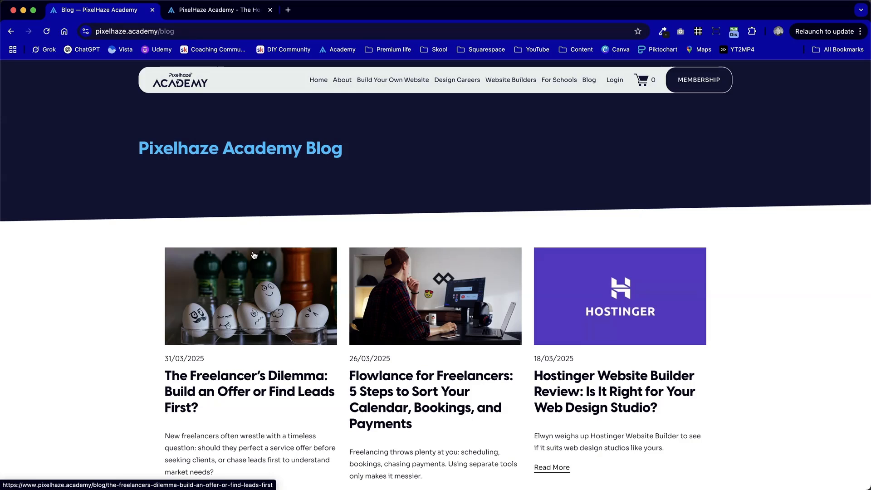
- Return to the site's home page and examine how The Pixel Blog section presents the posts
click(180, 80)
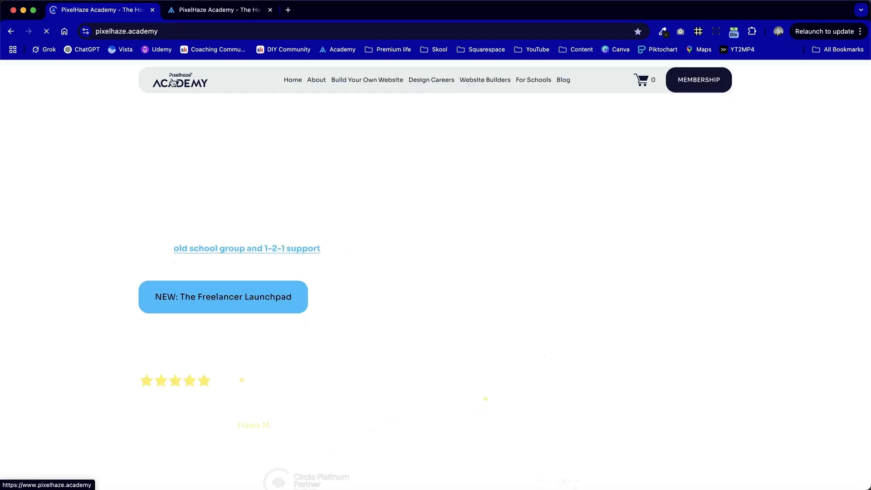
scroll(272, 225, down, 10)
scroll(262, 227, down, 20)
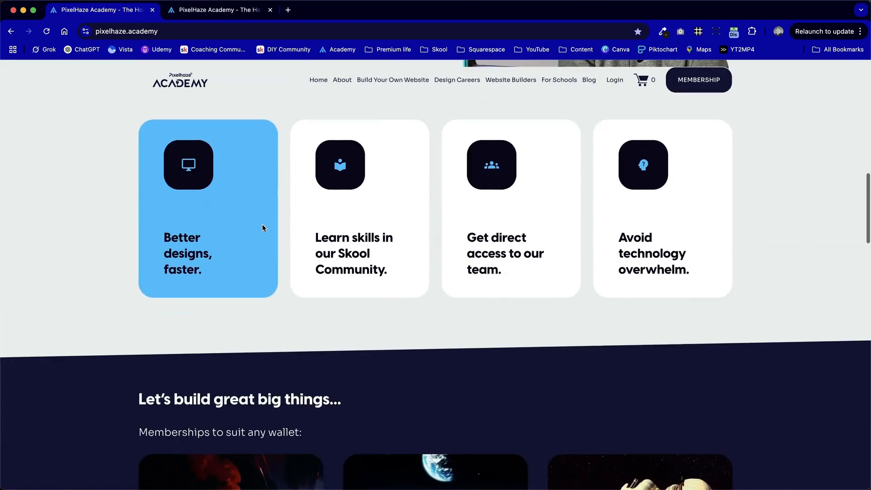
scroll(263, 227, up, 3)
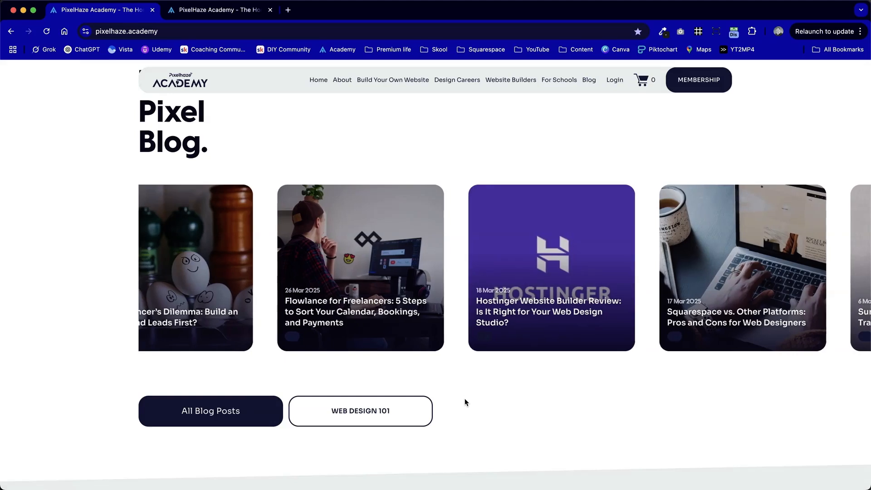
scroll(465, 401, up, 2)
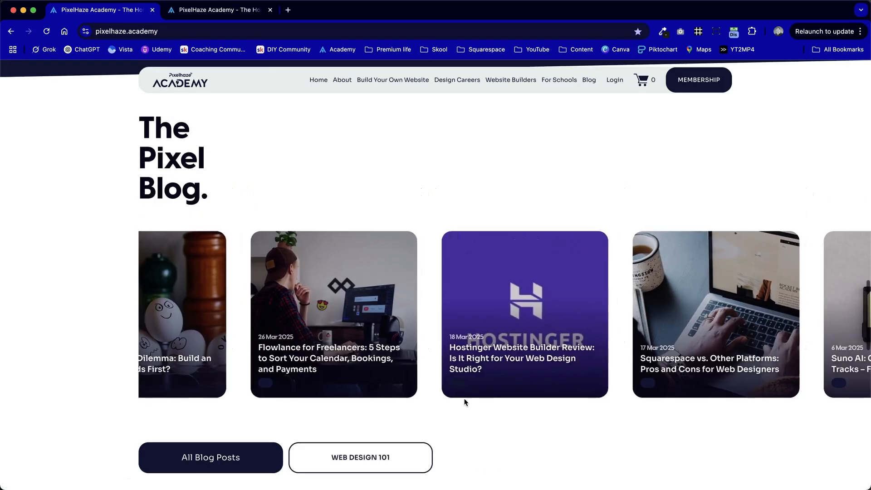
scroll(464, 402, down, 1)
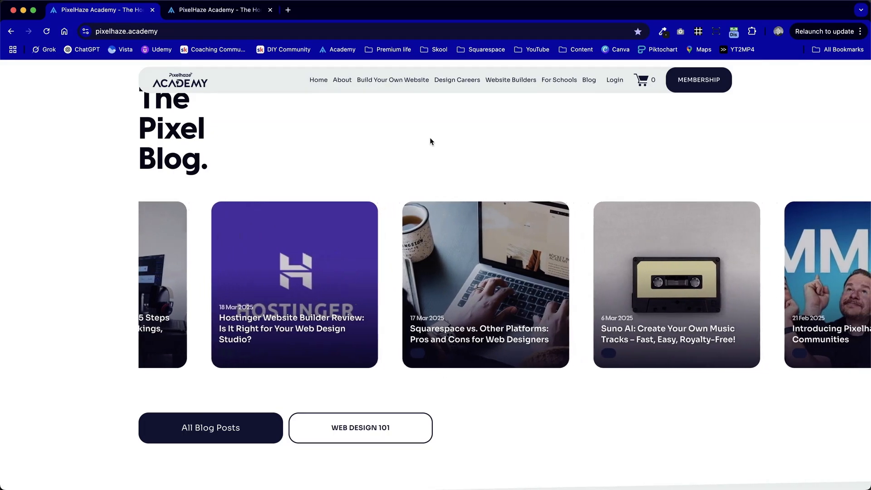
scroll(430, 141, down, 10)
scroll(429, 142, up, 15)
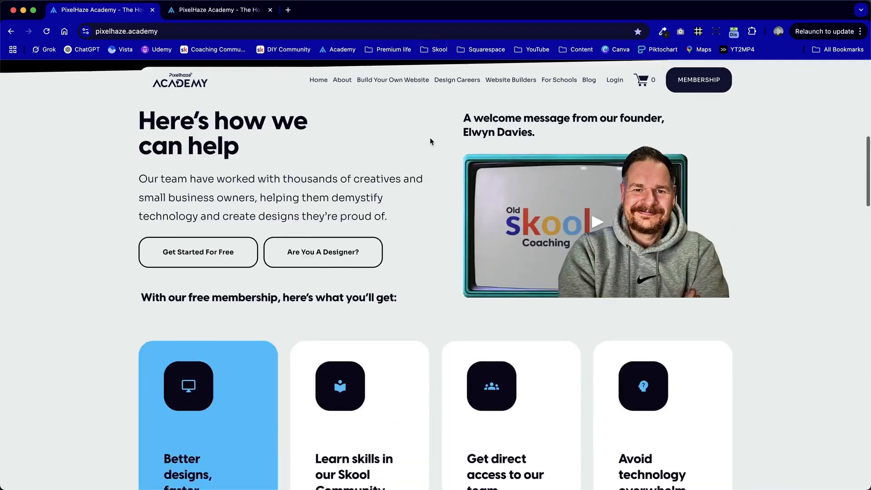
- Switch to the site's Squarespace editor, open its Pages list and review Main Navigation, Member Sites and Not Linked
click(235, 10)
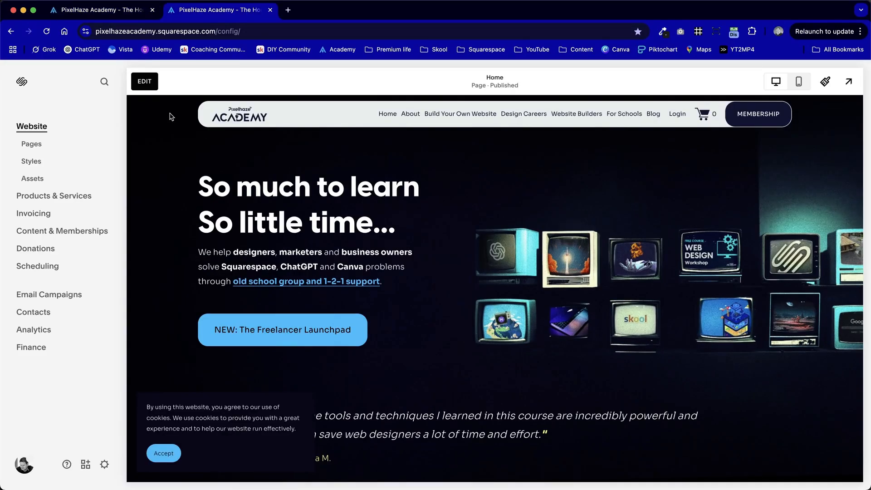
click(33, 144)
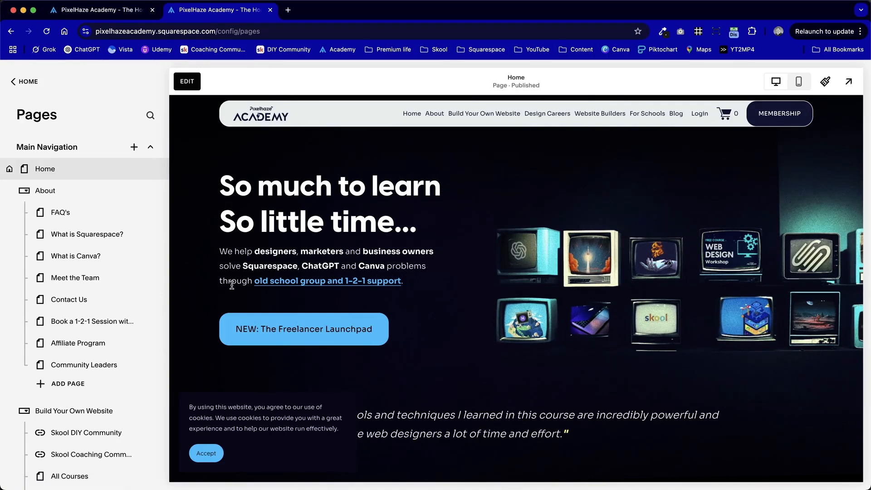
scroll(66, 301, down, 15)
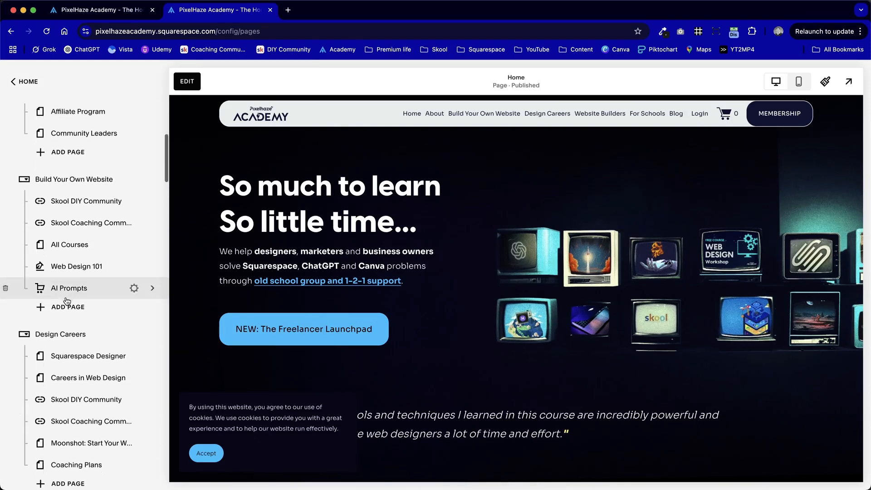
scroll(66, 301, down, 10)
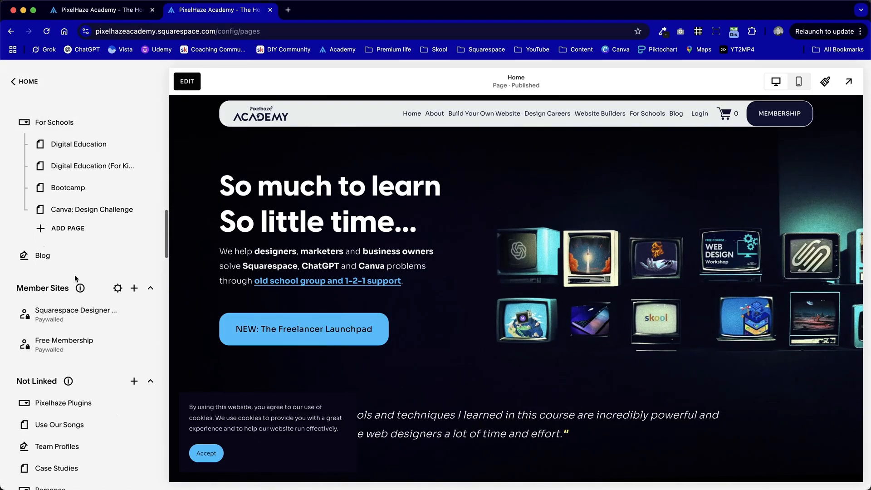
scroll(127, 235, up, 20)
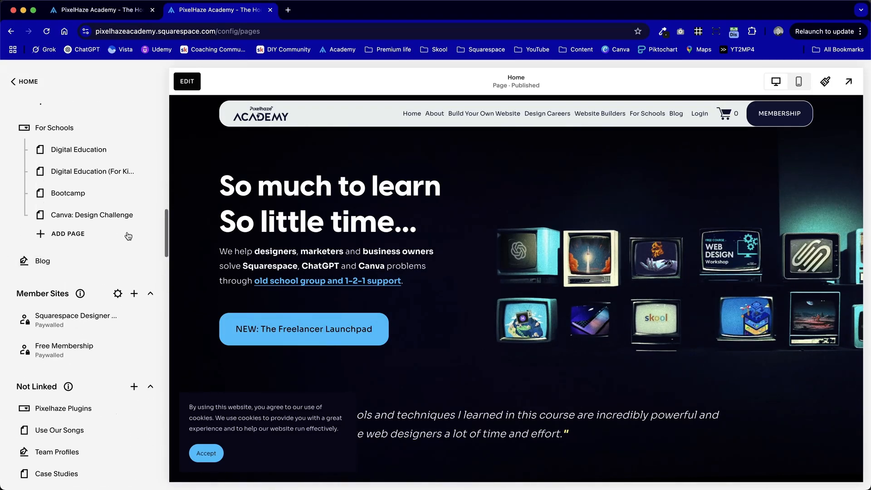
click(150, 112)
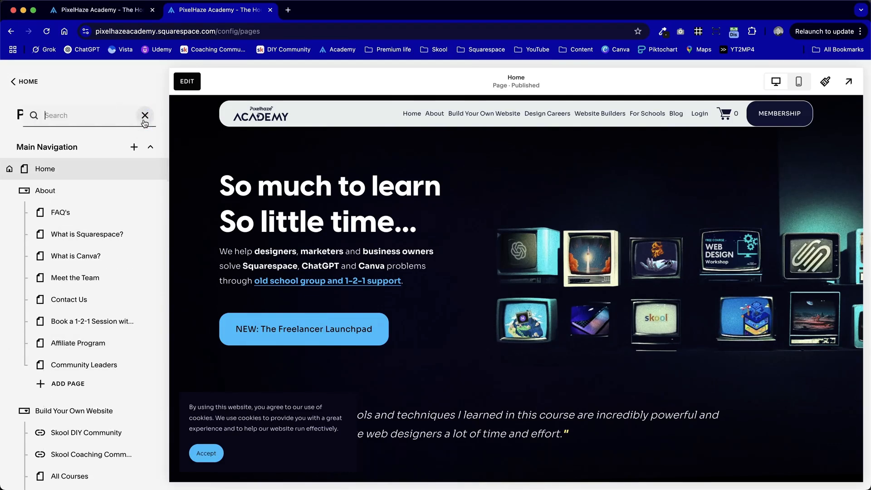
click(144, 117)
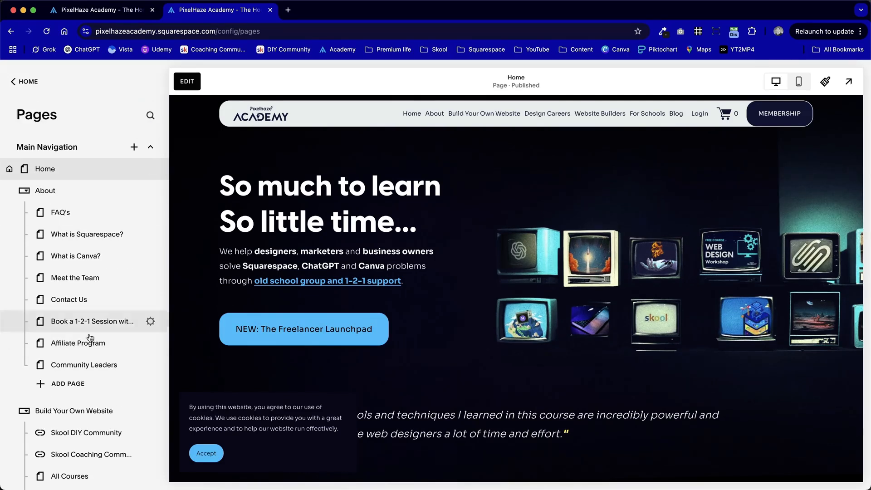
scroll(87, 340, down, 15)
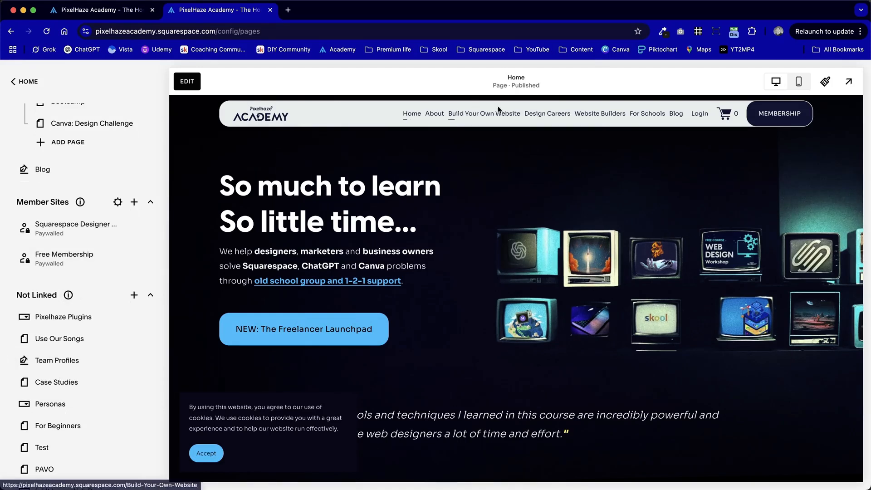
scroll(136, 217, up, 15)
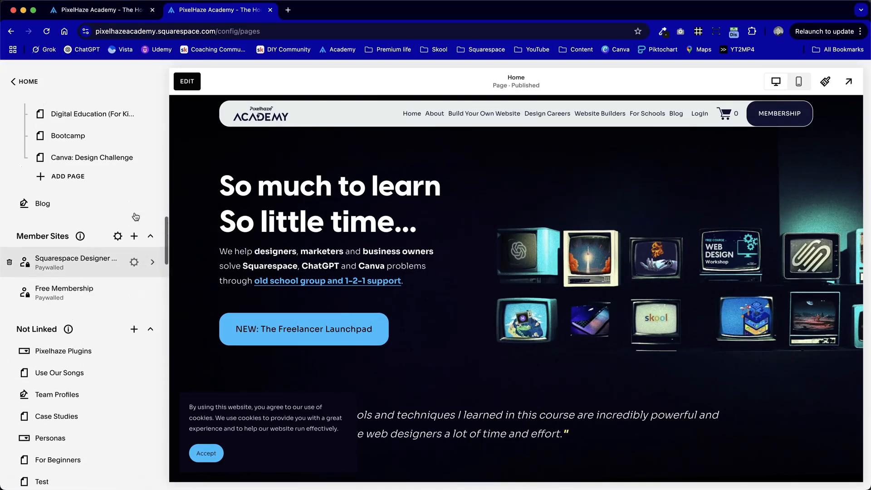
scroll(135, 216, up, 5)
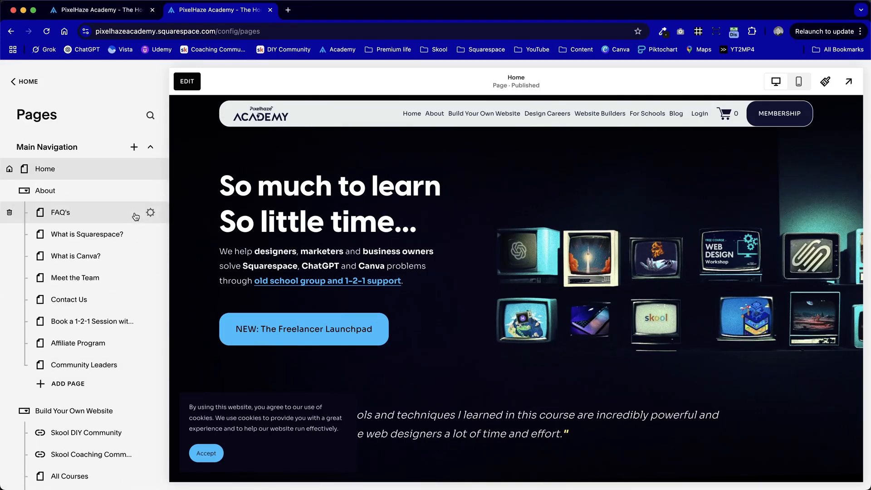
- Look over the home page preview and accept its cookie notice
scroll(675, 262, down, 10)
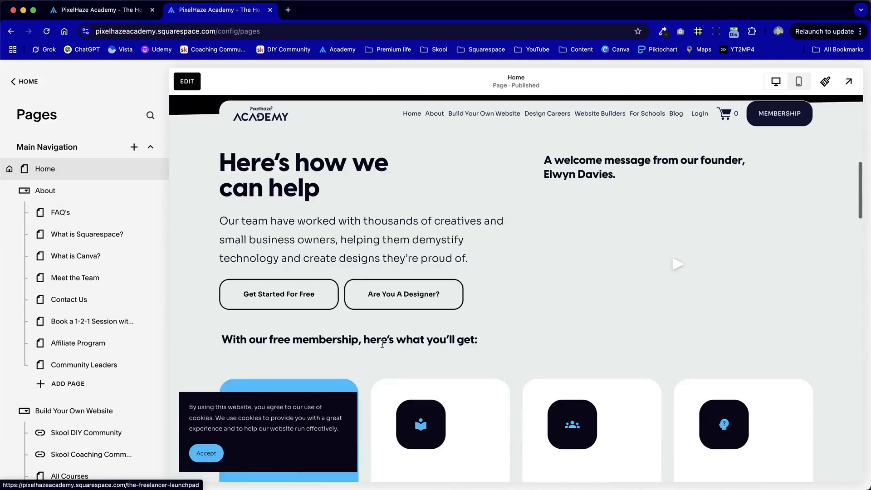
scroll(382, 344, up, 10)
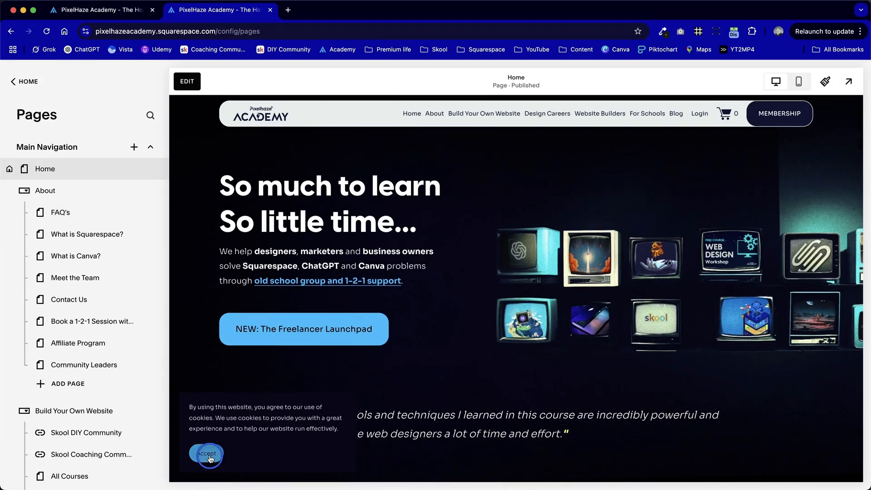
click(210, 456)
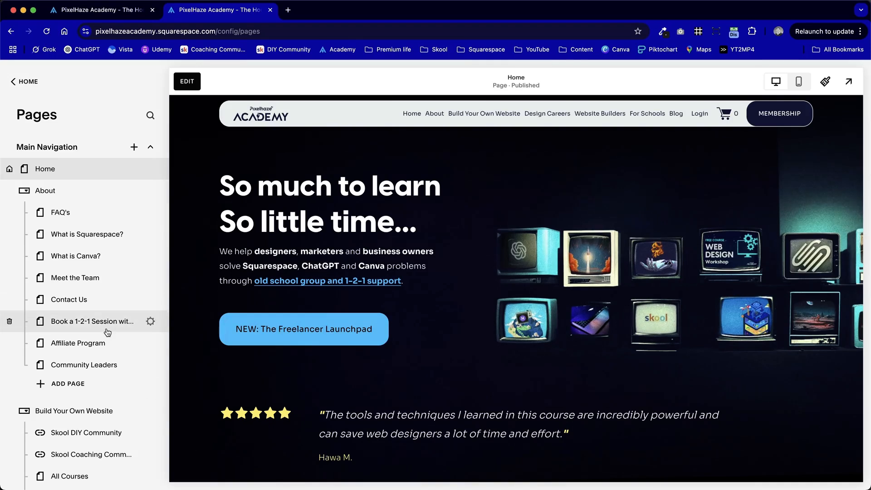
- Open the Blog page from Main Navigation and look through its list of posts
scroll(109, 363, down, 10)
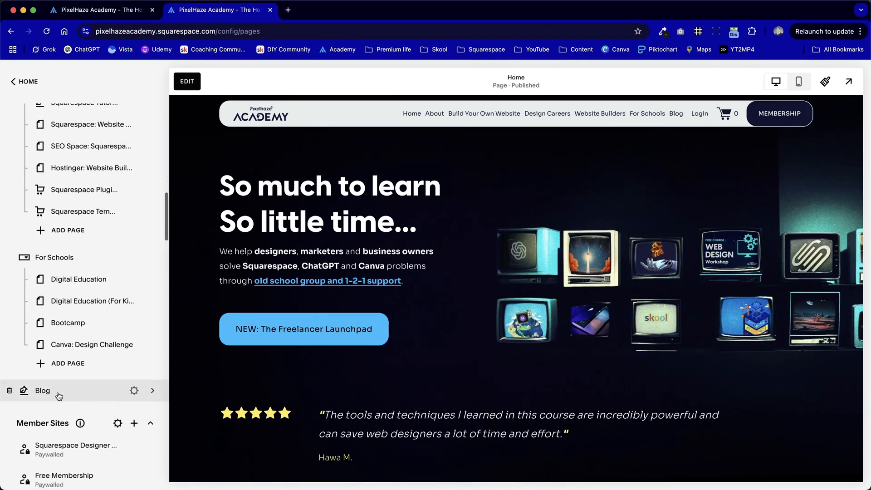
click(76, 393)
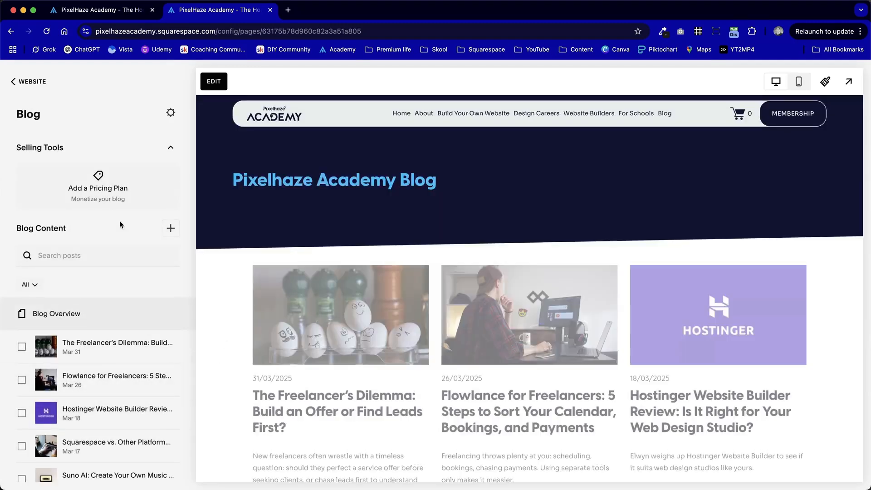
scroll(113, 409, down, 7)
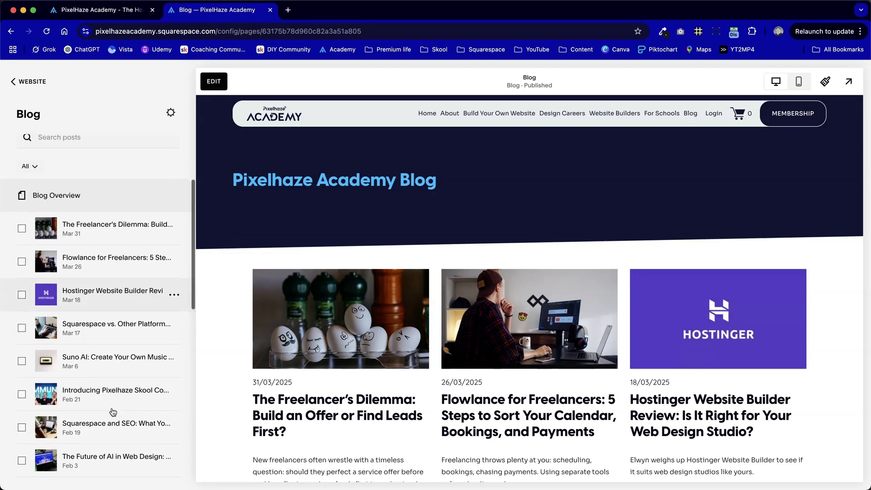
scroll(113, 412, down, 3)
scroll(113, 411, up, 12)
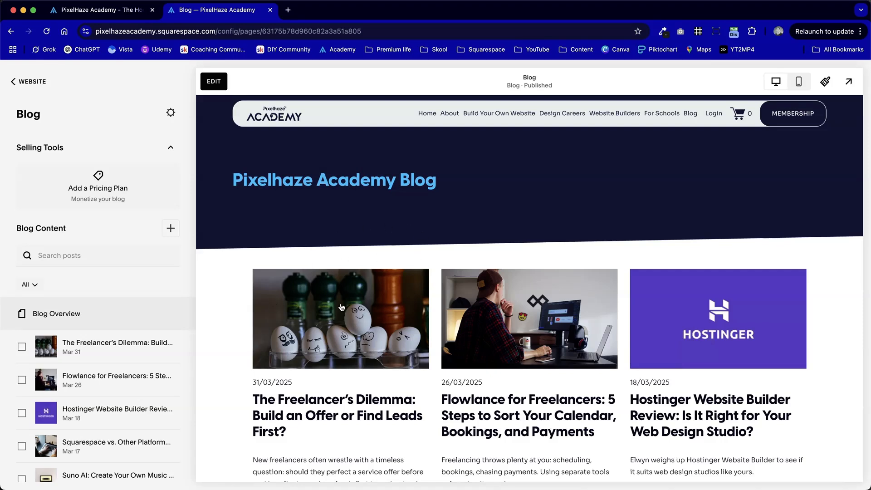
- Open the settings of the post "The Freelancer's Dilemma" and review its Status options, including the publishing calendar and time
mouse_move(166, 353)
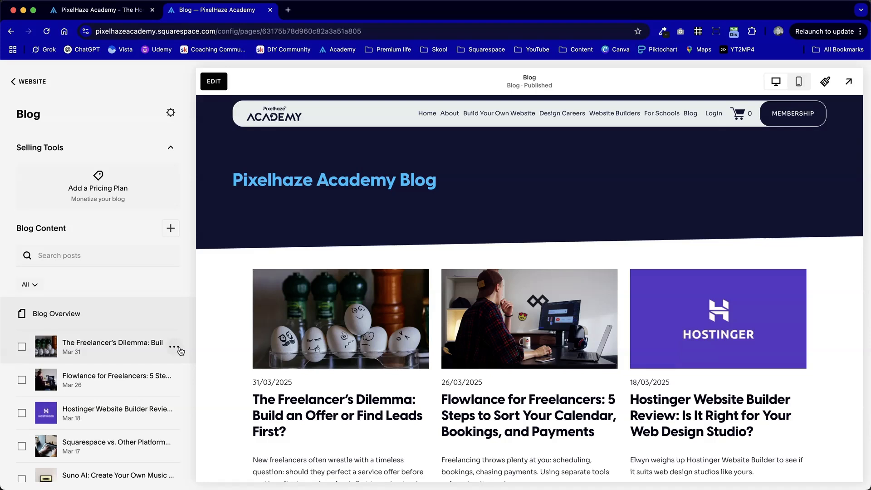
click(180, 349)
click(175, 373)
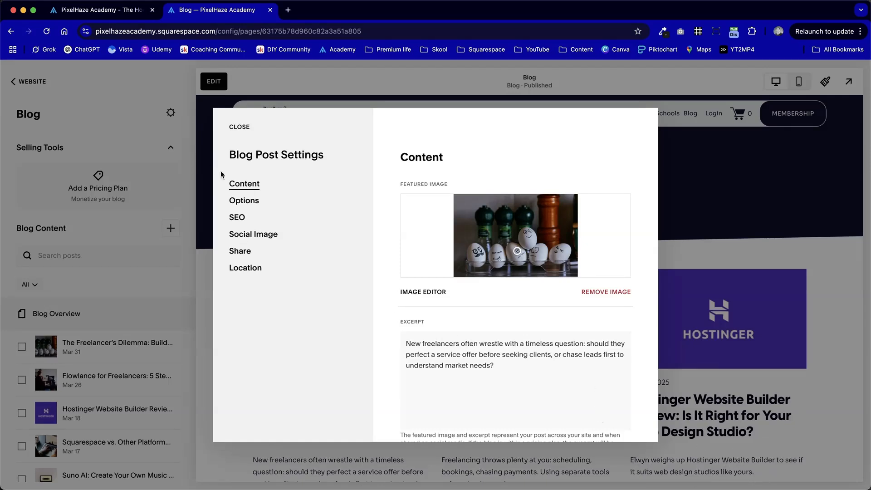
click(254, 203)
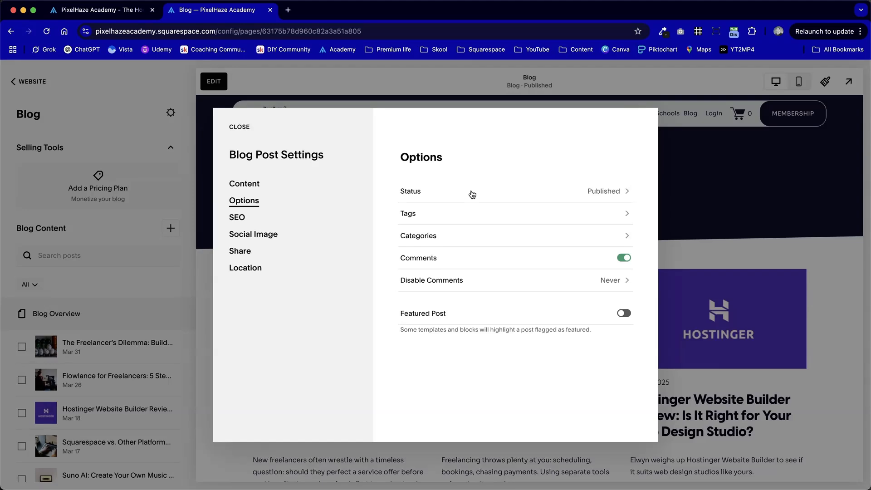
click(492, 191)
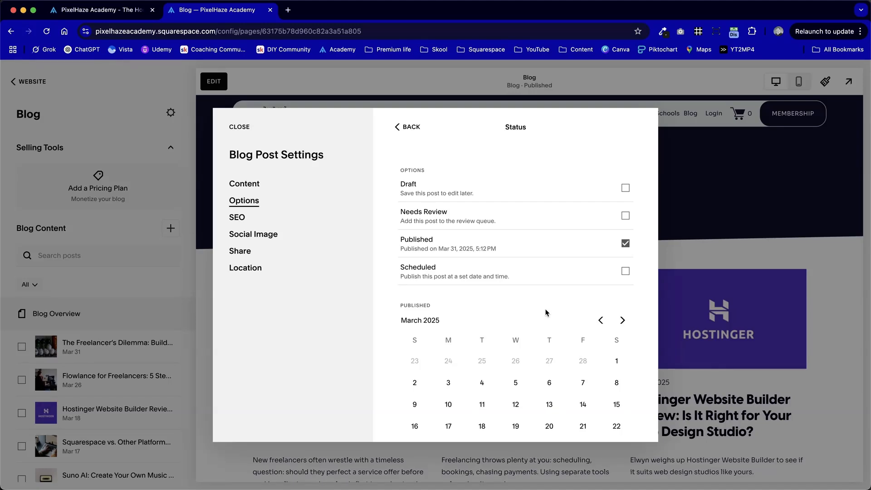
scroll(546, 313, down, 3)
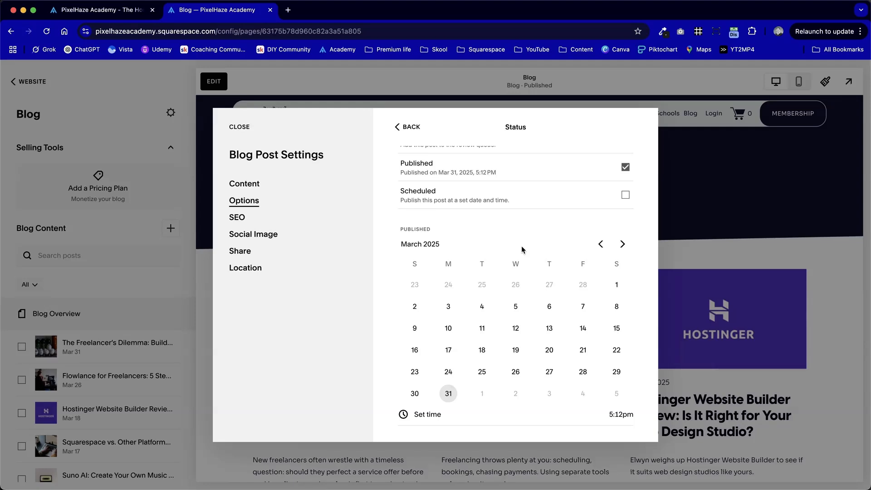
scroll(504, 242, up, 1)
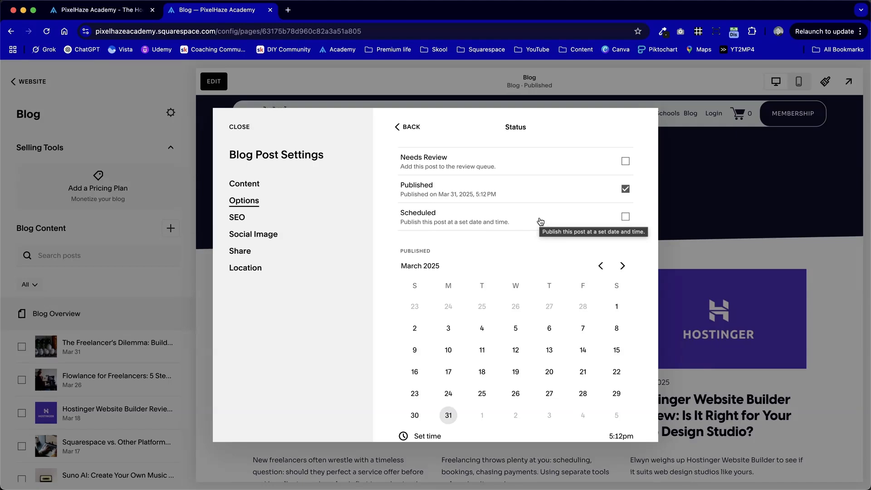
scroll(590, 378, down, 1)
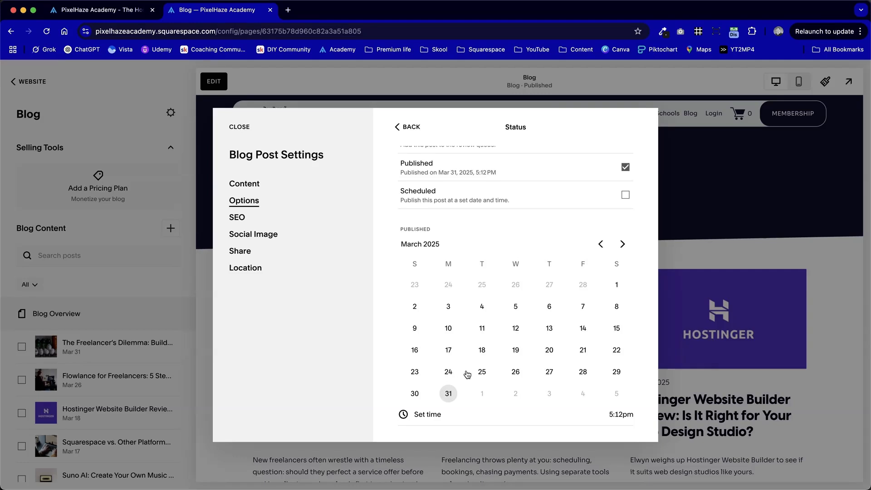
- Try a March 30, 2025 publish date, browse the publishing calendar back to February 2015, and discard the changes
click(416, 391)
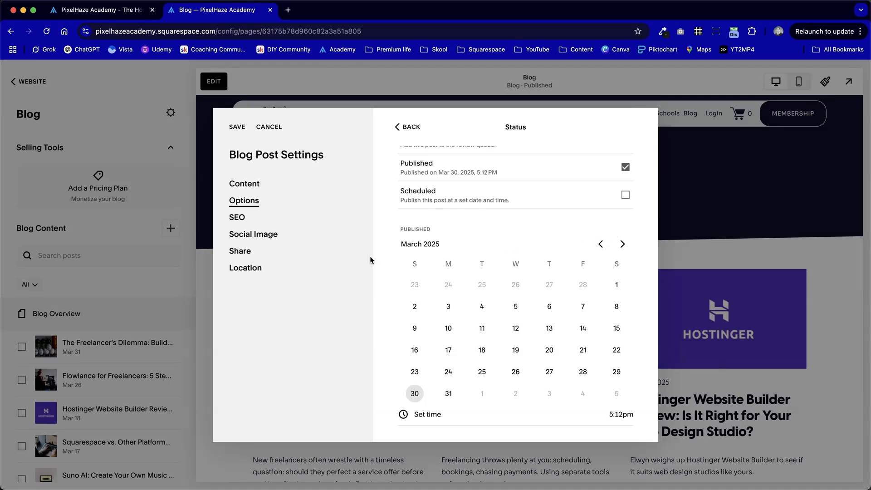
click(601, 244)
click(601, 245)
double_click(602, 267)
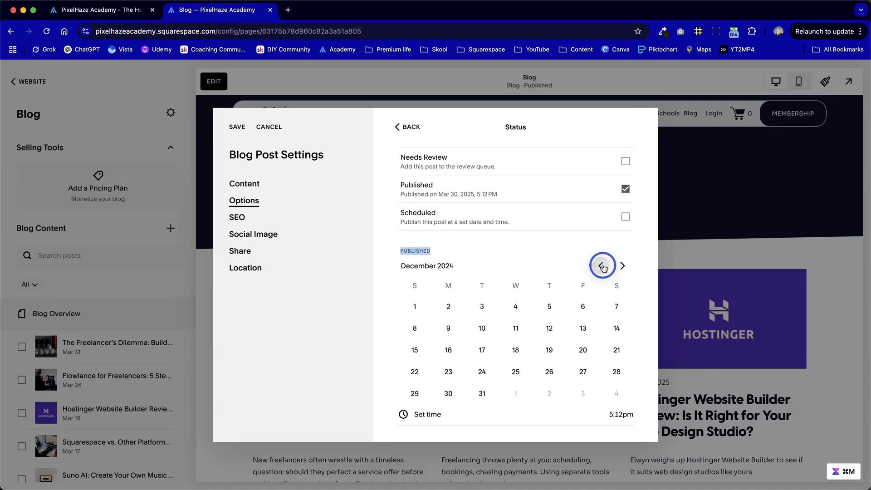
double_click(603, 266)
double_click(602, 267)
double_click(602, 266)
double_click(602, 266)
double_click(602, 267)
click(602, 267)
double_click(603, 267)
double_click(602, 267)
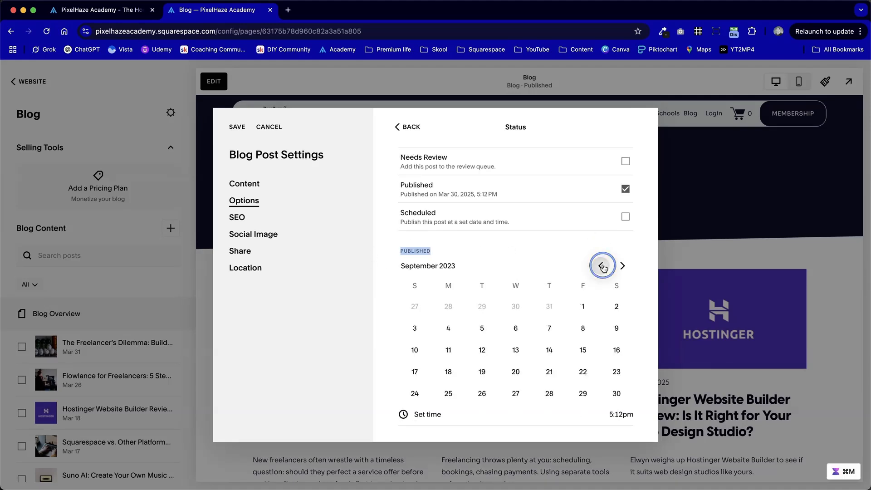
double_click(603, 267)
double_click(603, 267)
double_click(602, 266)
click(603, 267)
double_click(602, 267)
click(602, 267)
double_click(602, 267)
double_click(602, 267)
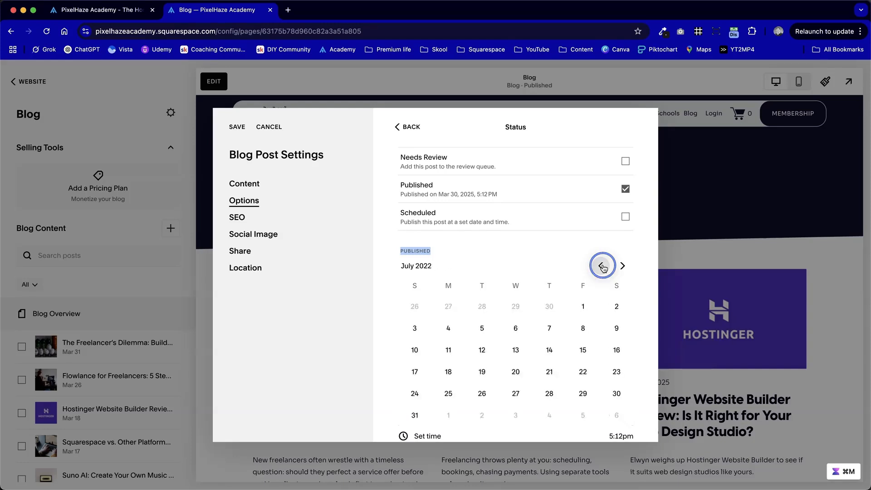
double_click(602, 267)
click(603, 266)
click(602, 266)
double_click(603, 266)
click(603, 267)
double_click(602, 267)
click(603, 267)
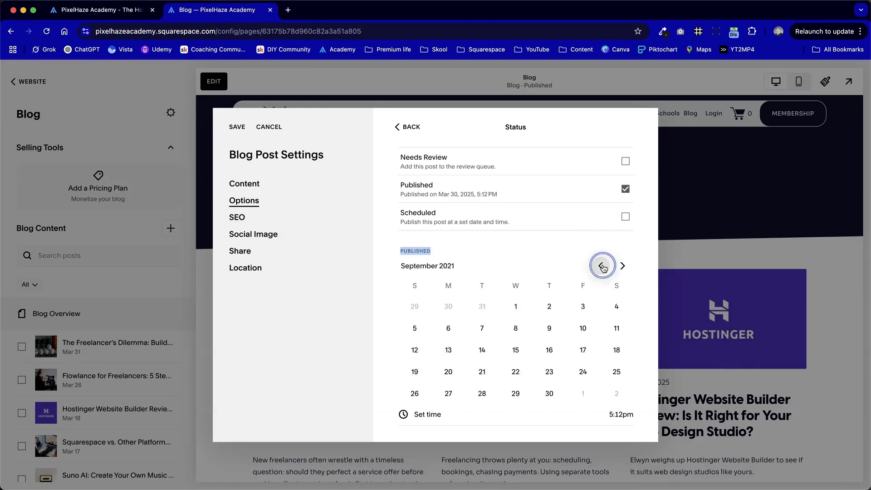
click(602, 266)
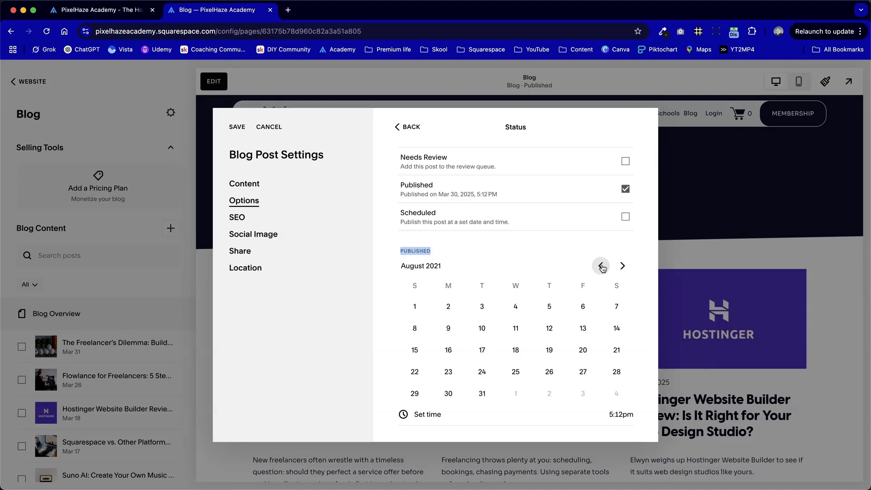
click(601, 266)
double_click(602, 266)
double_click(601, 266)
double_click(602, 265)
double_click(601, 265)
double_click(601, 266)
double_click(601, 266)
double_click(601, 266)
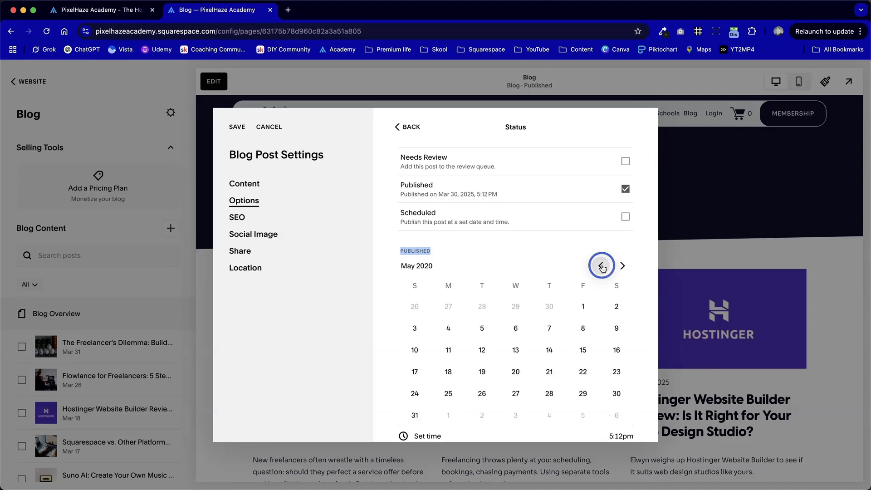
double_click(601, 266)
double_click(602, 265)
double_click(601, 265)
click(602, 265)
double_click(601, 266)
click(601, 266)
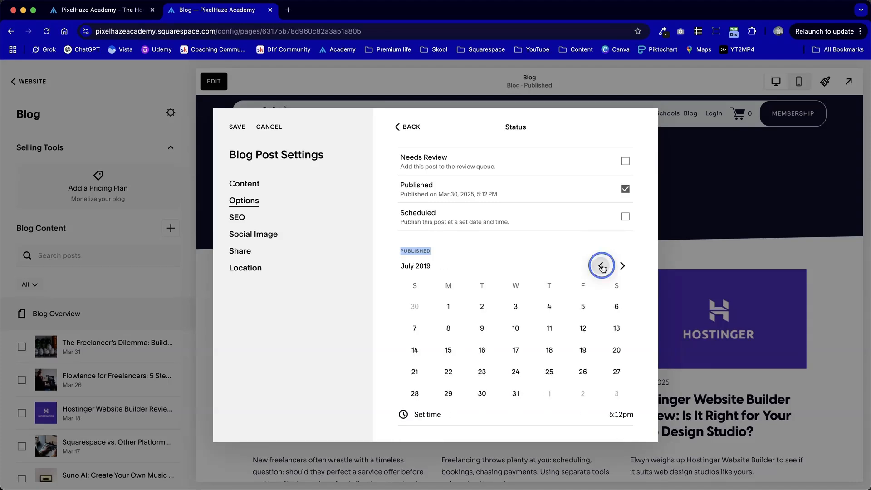
double_click(601, 266)
double_click(601, 266)
click(601, 266)
double_click(602, 266)
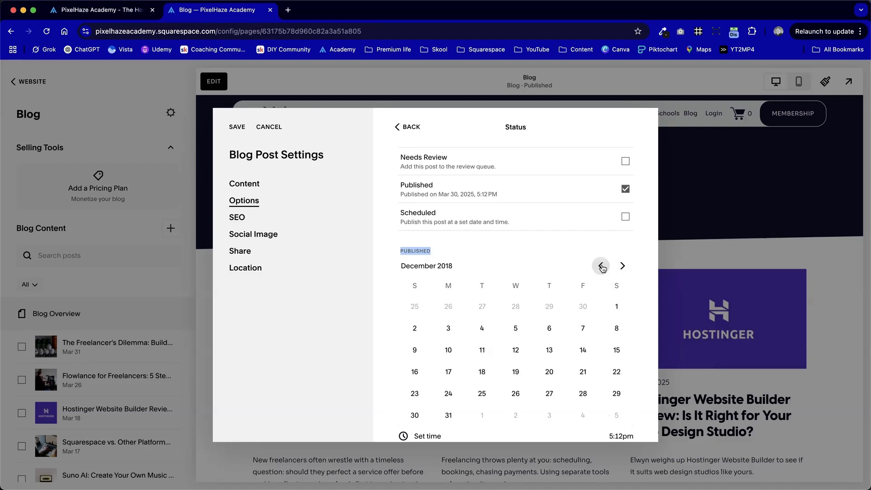
double_click(601, 266)
click(601, 265)
double_click(602, 266)
click(601, 265)
double_click(602, 266)
double_click(601, 265)
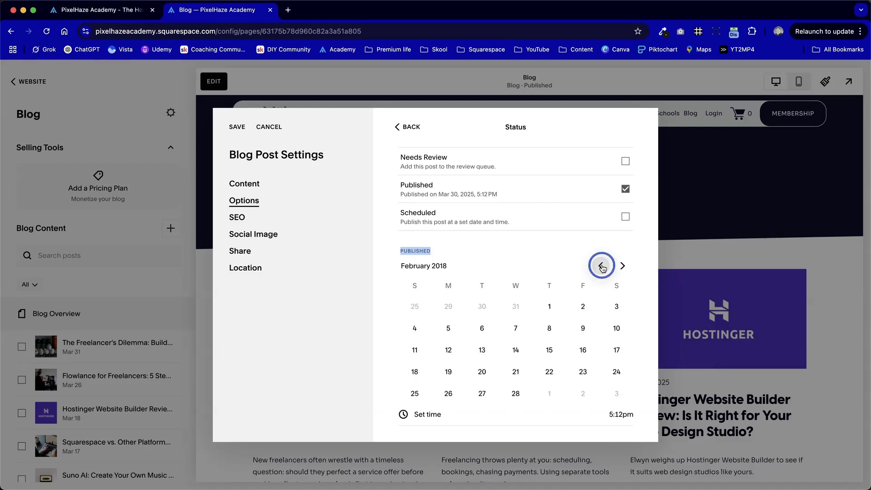
double_click(601, 266)
triple_click(601, 266)
double_click(601, 265)
triple_click(602, 266)
triple_click(601, 266)
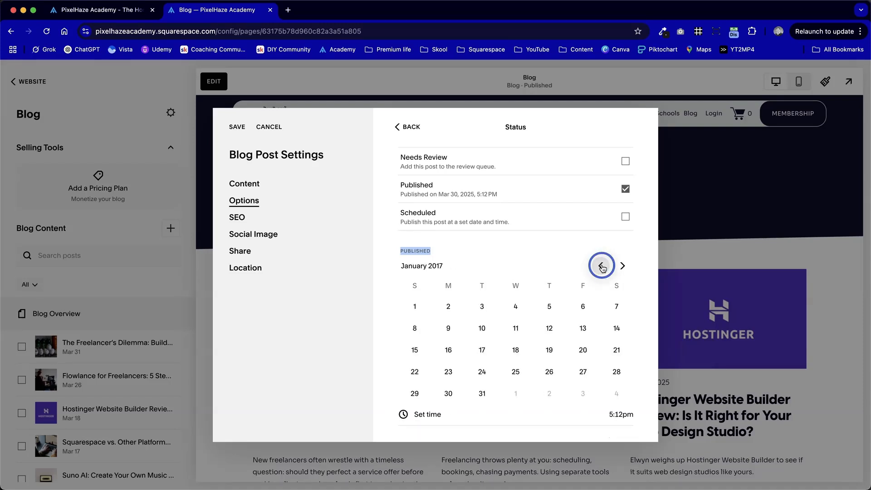
double_click(601, 266)
double_click(601, 266)
triple_click(601, 266)
double_click(601, 266)
double_click(601, 266)
double_click(602, 266)
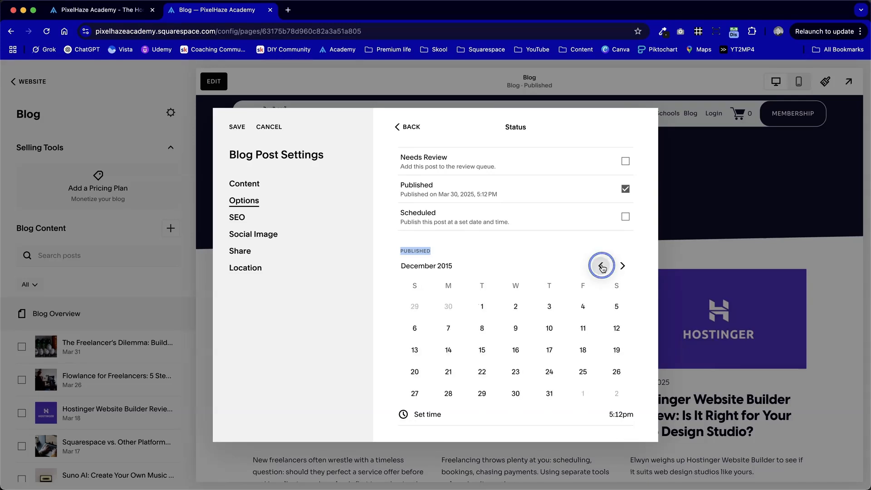
triple_click(601, 266)
double_click(602, 265)
double_click(601, 266)
triple_click(601, 266)
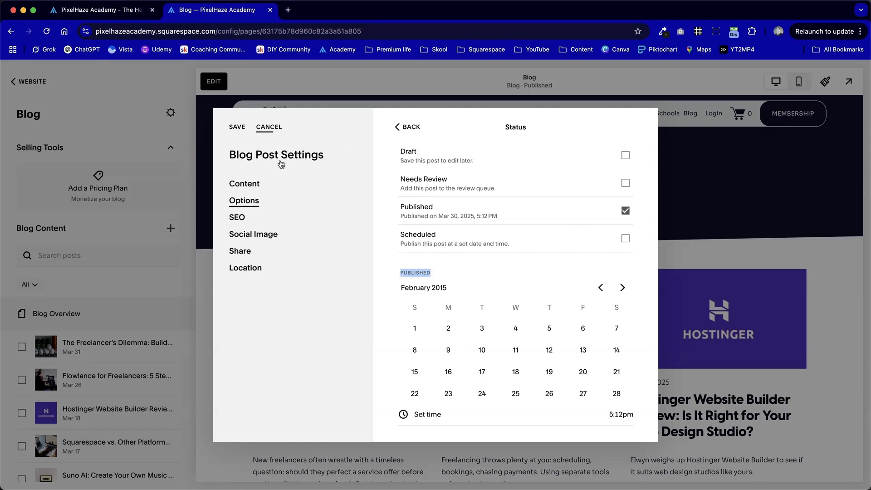
click(269, 127)
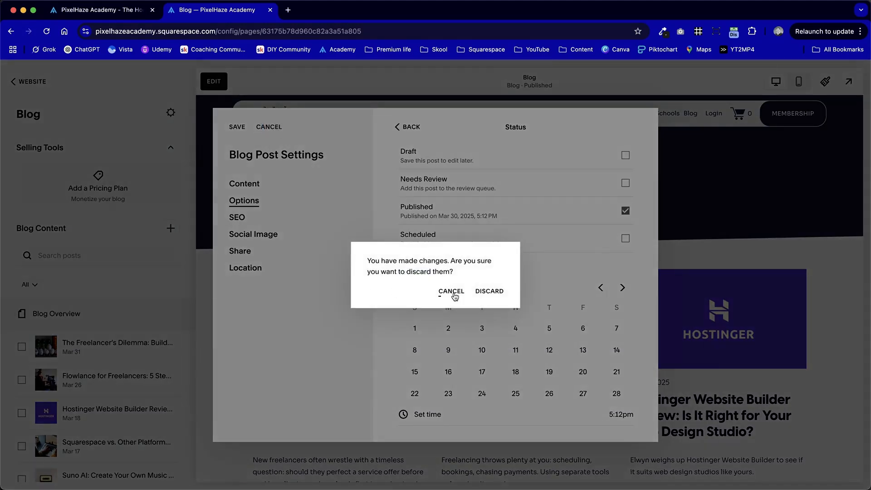
click(481, 292)
- Reopen the settings of the post "The Freelancer's Dilemma" and bring up the publishing calendar in its Status options
click(173, 347)
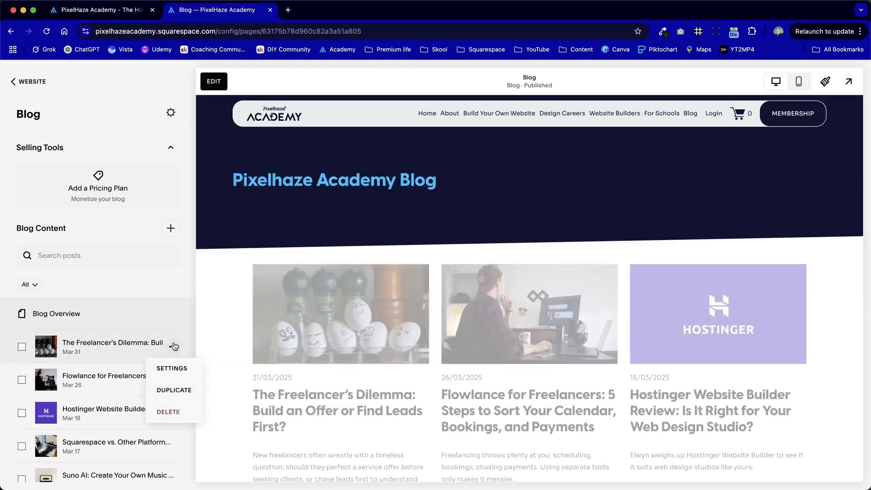
click(170, 369)
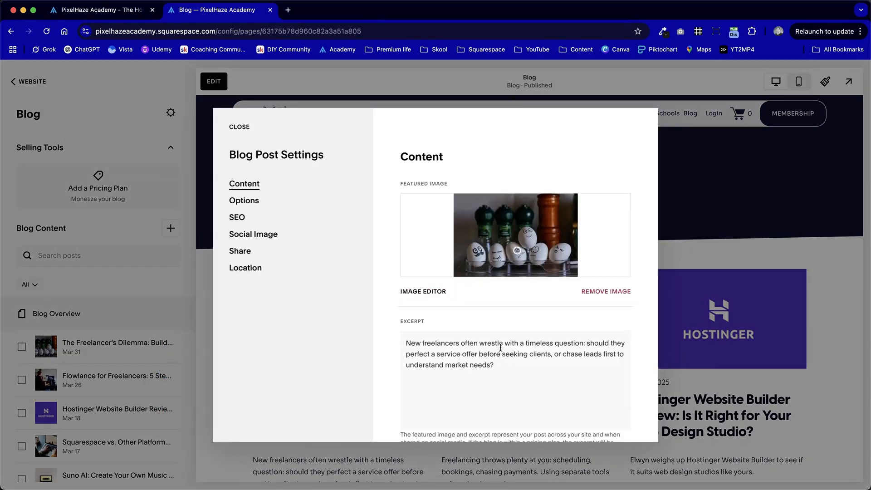
scroll(500, 346, down, 3)
scroll(500, 347, down, 4)
click(267, 201)
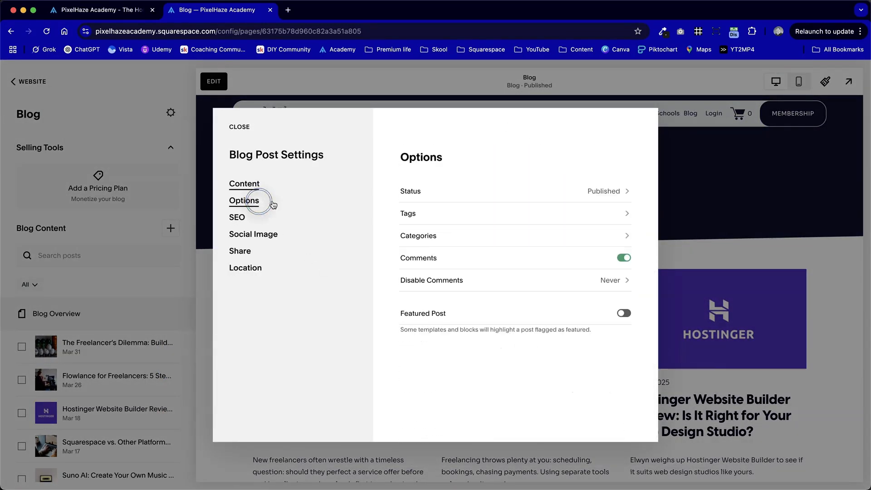
click(522, 192)
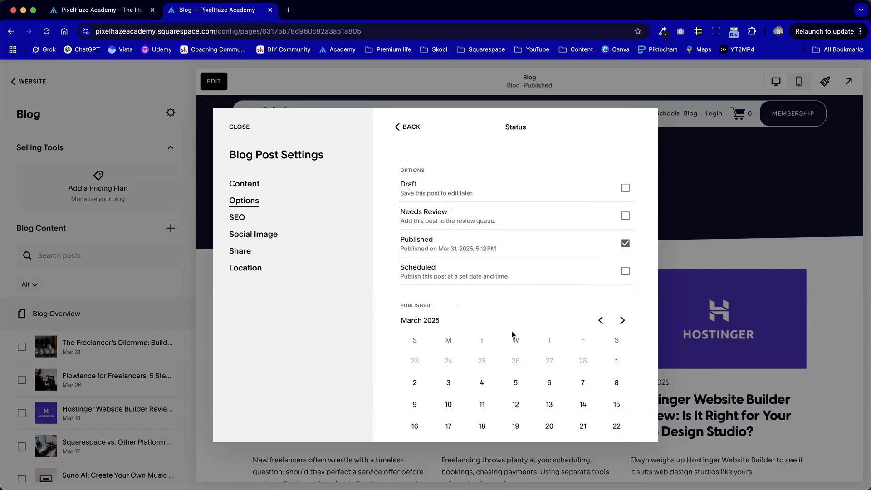
scroll(510, 344, down, 2)
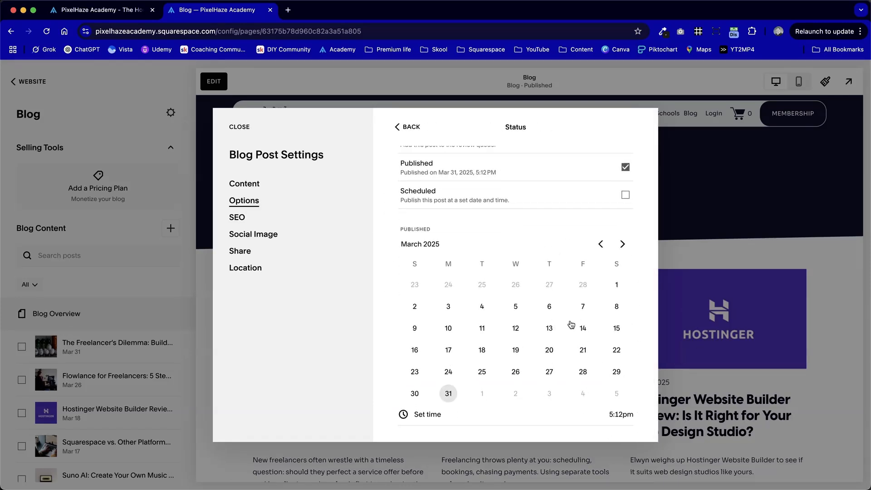
- Browse the publishing calendar back to January 2024 and forward to June 2024, leaving the post settings without picking a date
scroll(640, 258, up, 1)
click(603, 264)
click(602, 264)
click(603, 264)
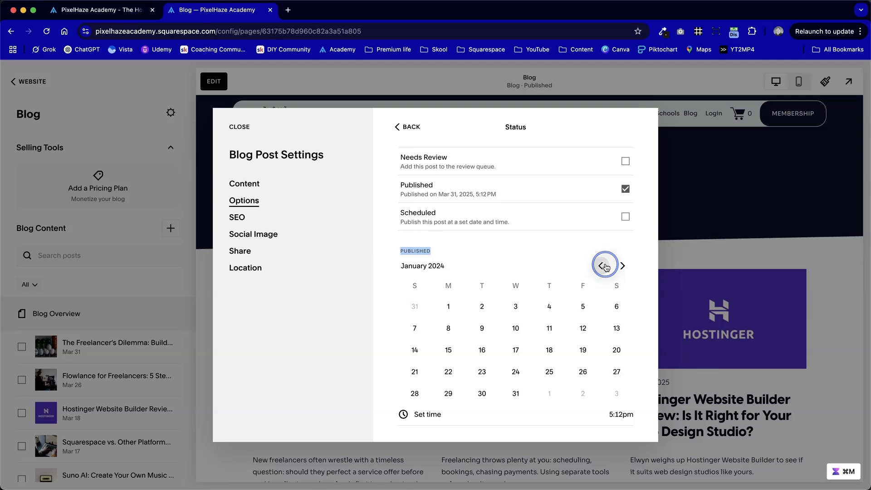
click(623, 266)
click(624, 266)
click(623, 266)
click(623, 266)
click(623, 266)
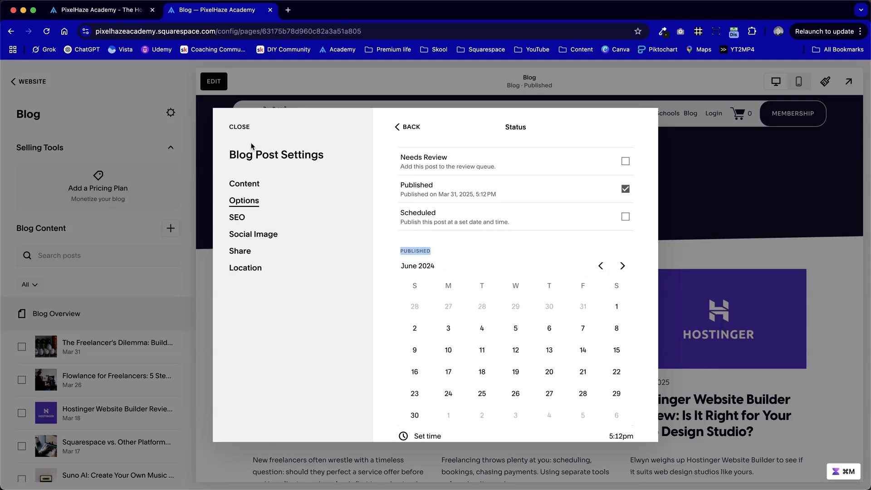
click(240, 129)
- Return to the site's Pages list and reopen the Blog page from Main Navigation
click(28, 82)
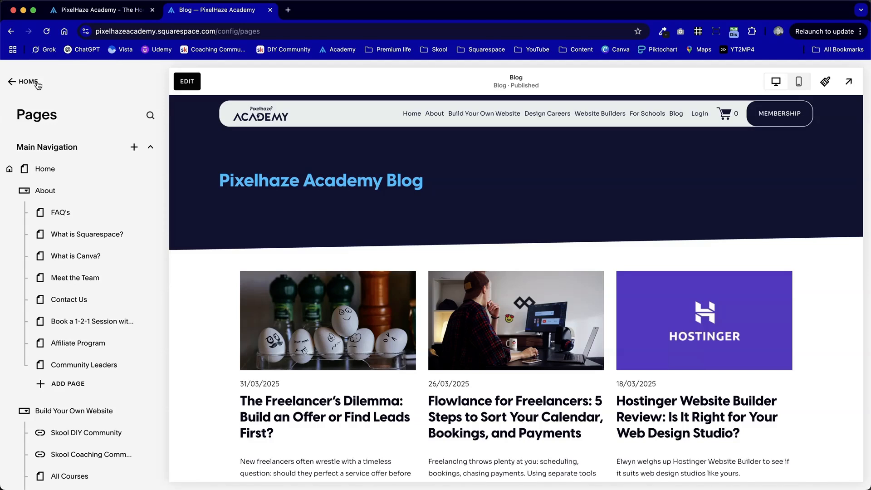
scroll(107, 389, down, 15)
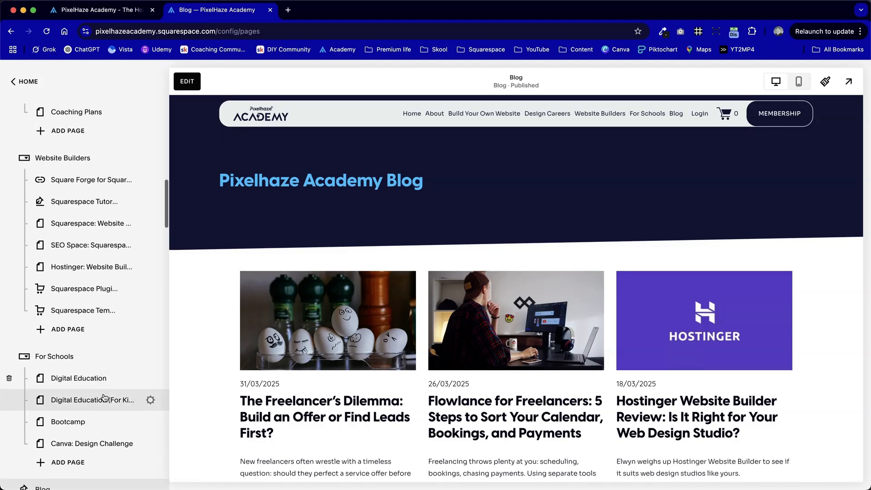
scroll(105, 395, down, 10)
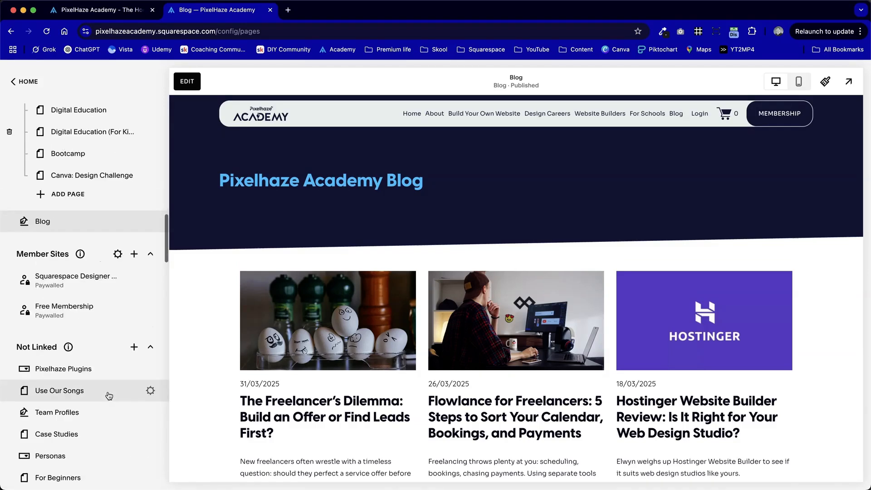
click(40, 217)
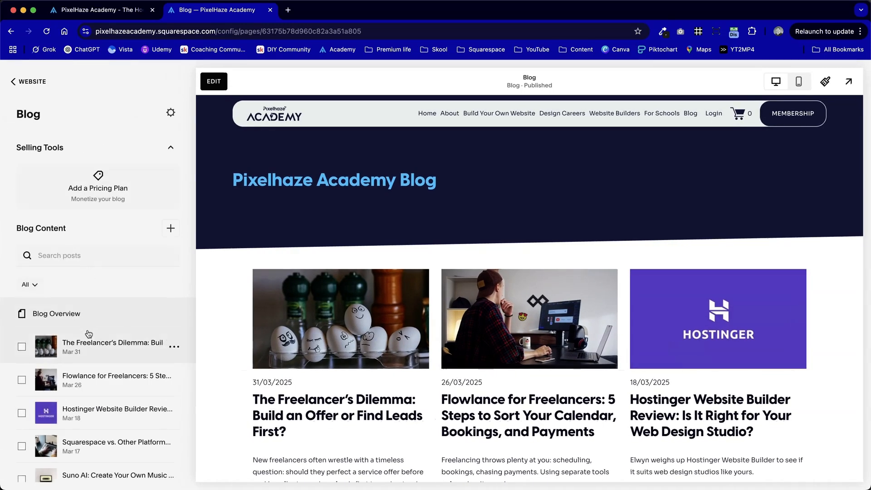
- Review the Status options and publishing calendar of "The Freelancer's Dilemma" in its post settings, and close them
click(174, 346)
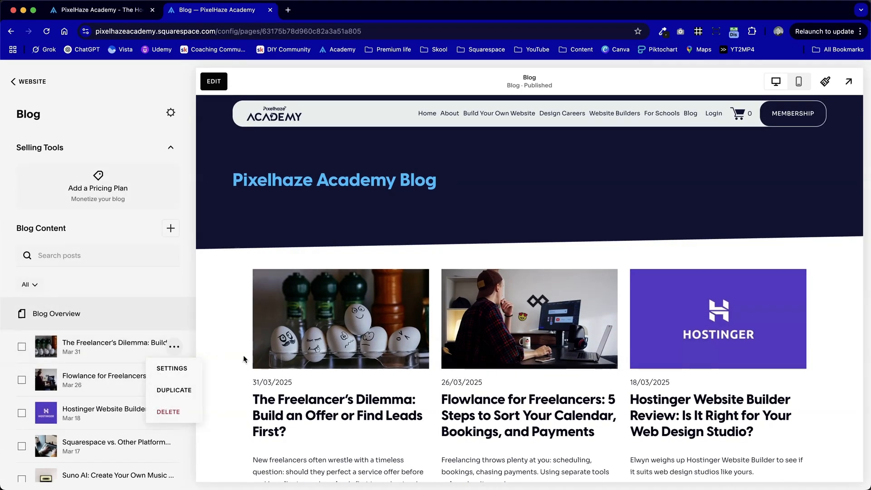
click(171, 368)
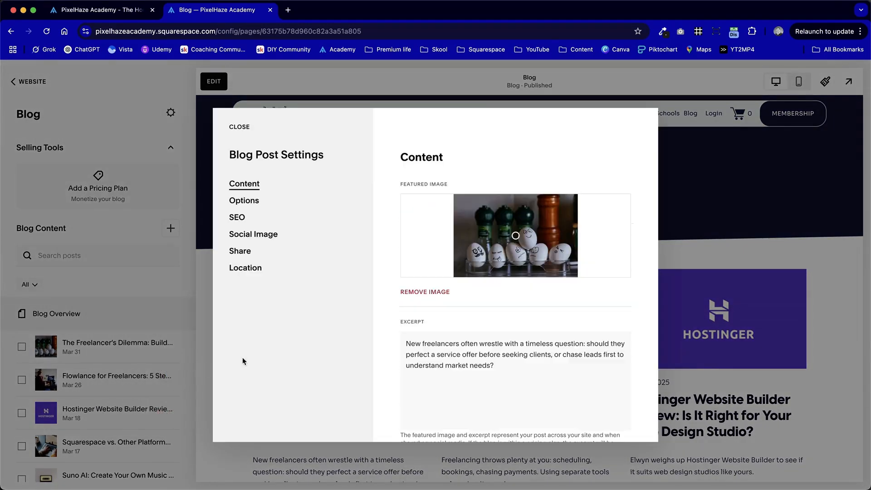
click(245, 203)
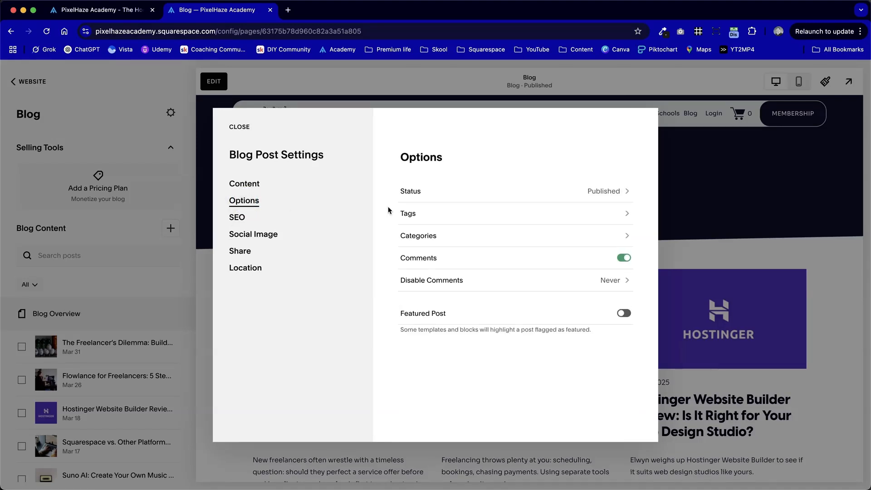
click(455, 190)
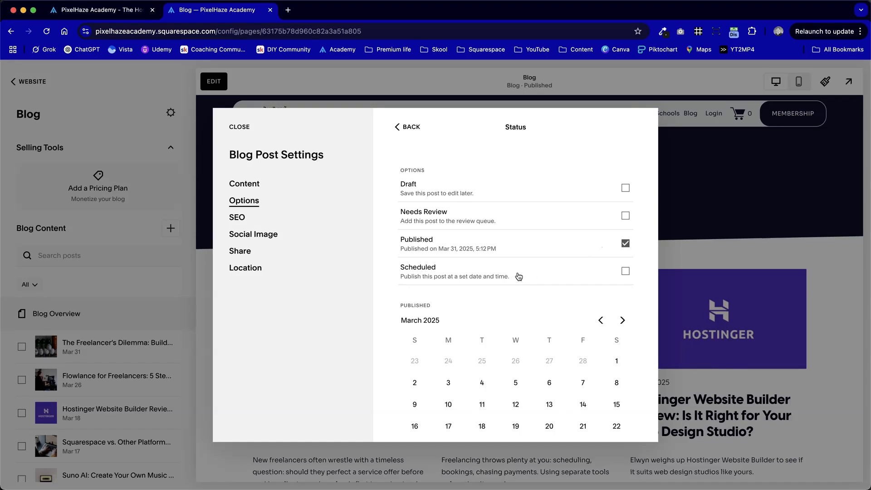
scroll(494, 345, down, 3)
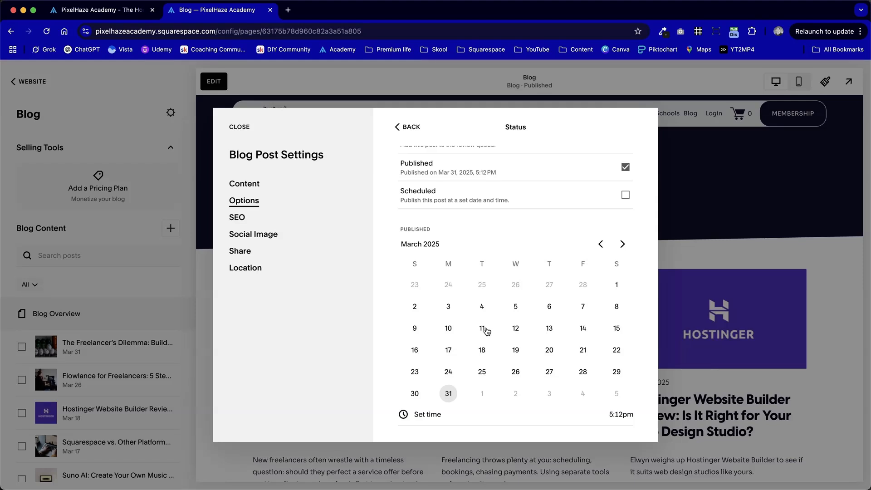
click(235, 126)
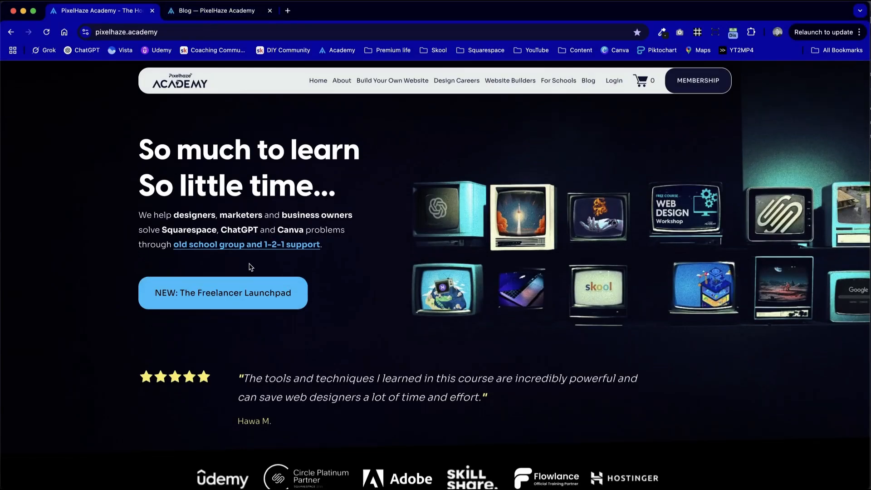
- Look through the live PixelHaze Academy home page, including the dated posts in its blog section
scroll(251, 267, down, 20)
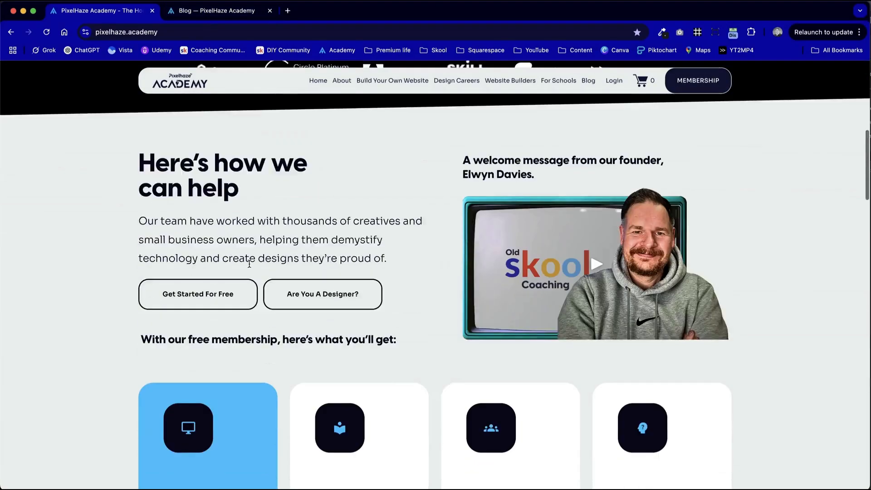
scroll(251, 266, down, 5)
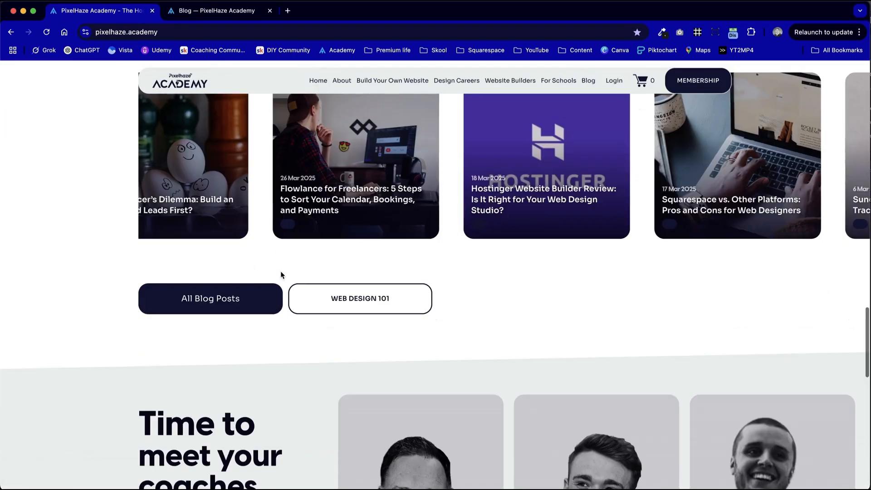
scroll(375, 305, up, 20)
scroll(382, 369, down, 20)
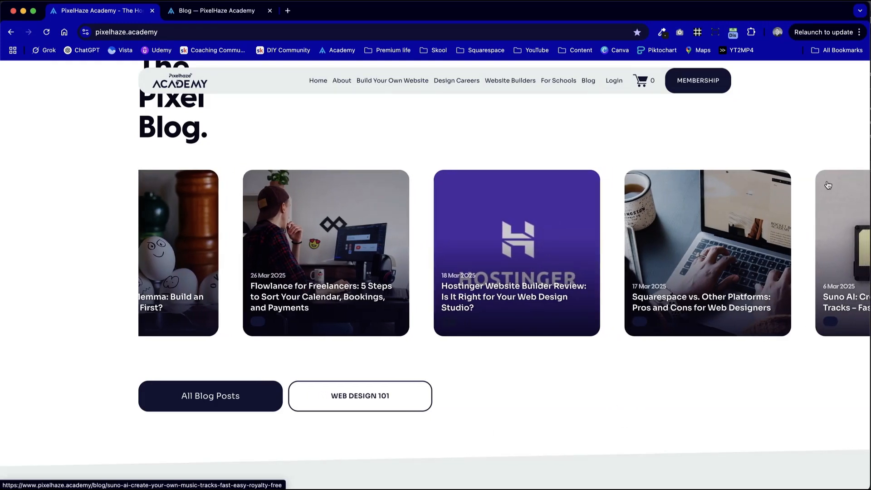
scroll(702, 278, up, 15)
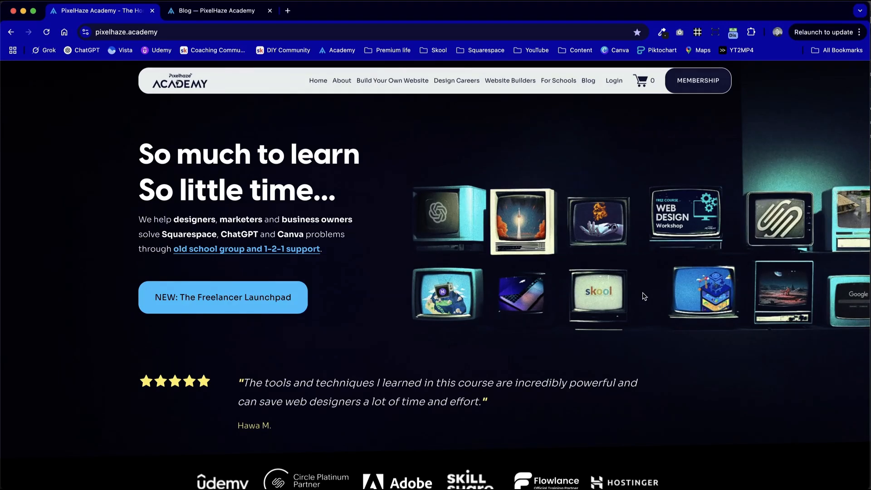
- Compare The Pixel Blog section on the live home page with the post grid on the Blog page in Squarespace
scroll(644, 296, down, 15)
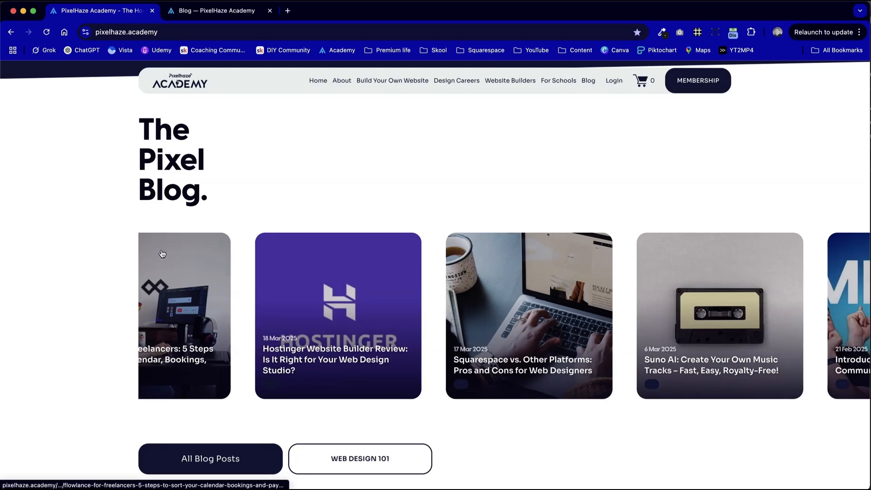
scroll(164, 300, up, 15)
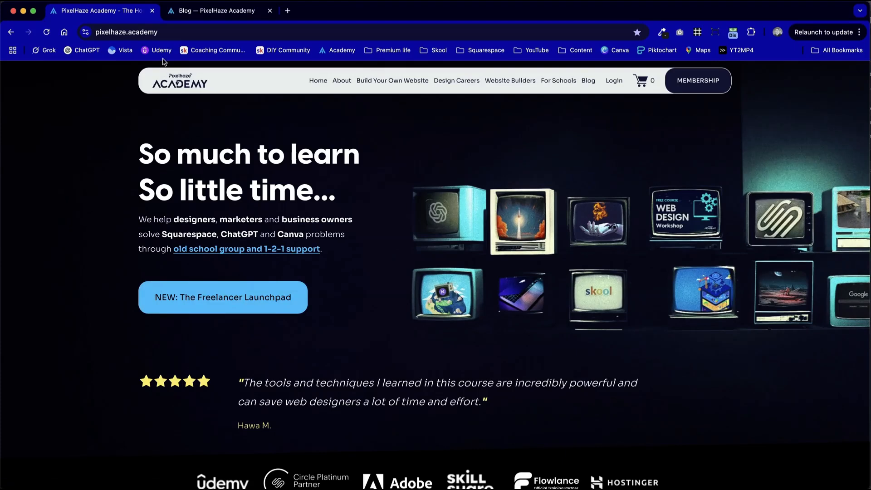
click(182, 11)
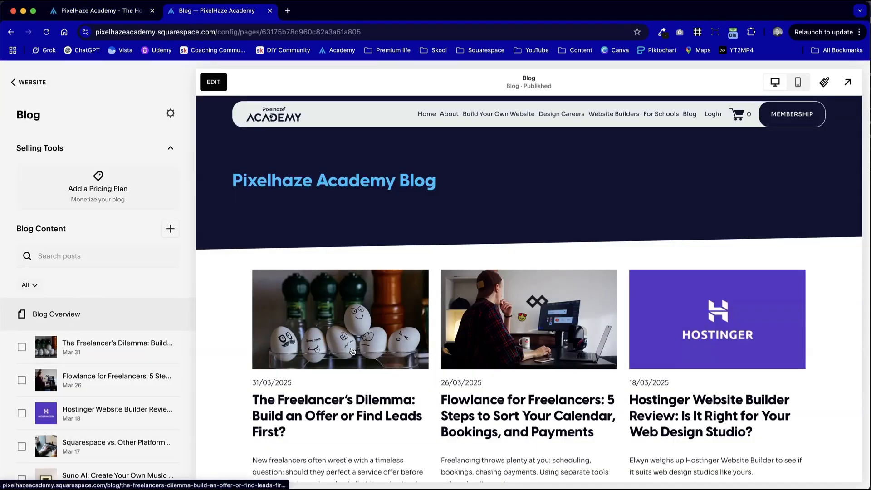
scroll(612, 331, down, 10)
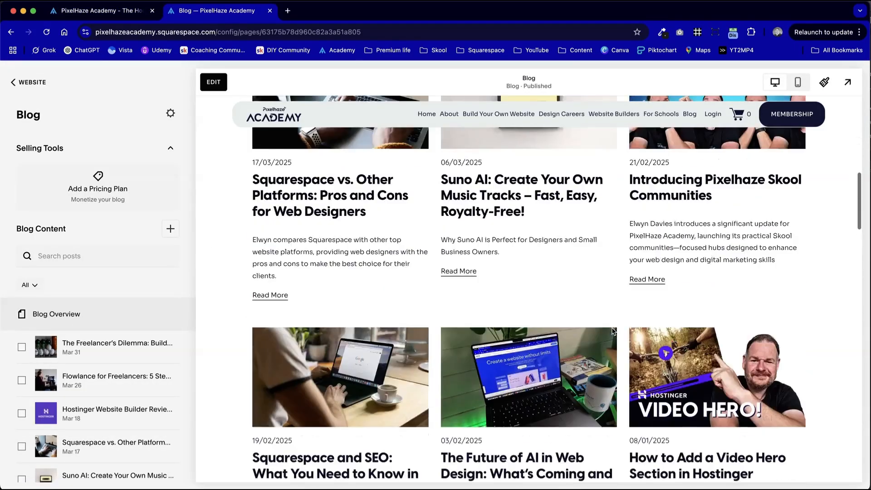
scroll(612, 330, up, 10)
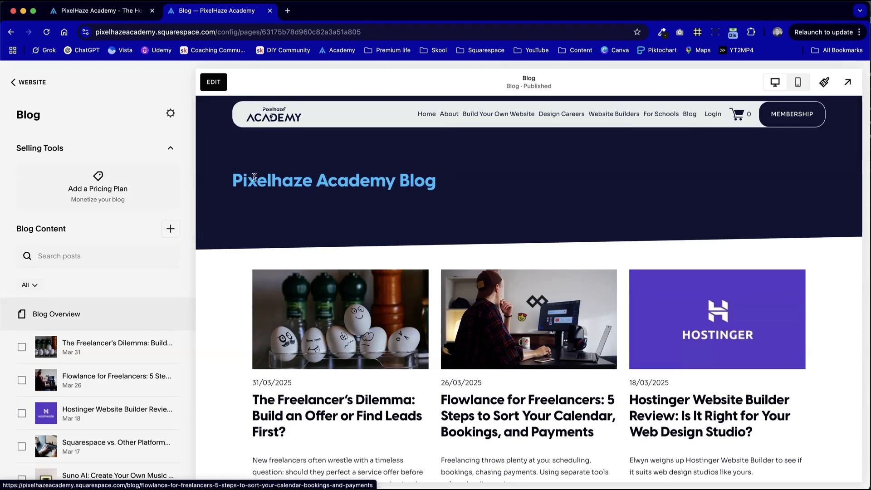
- Return to the site's Pages list, and view The Pixel Blog carousel on the live home page
click(28, 82)
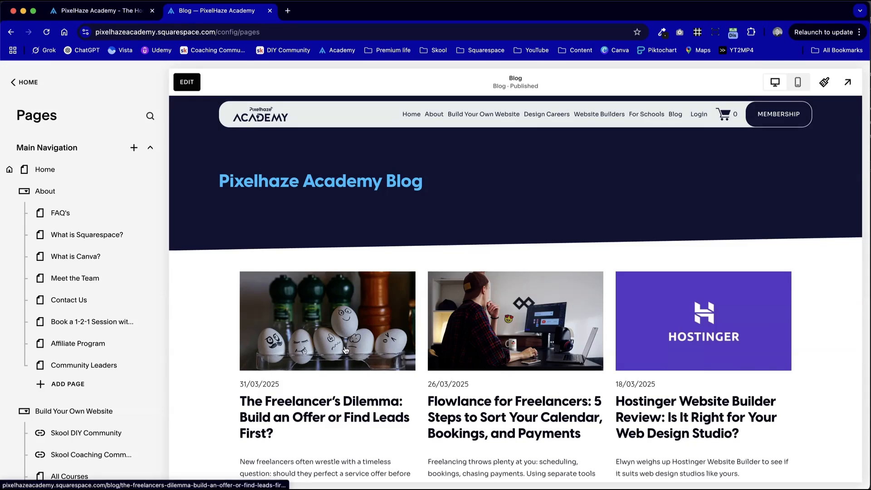
scroll(277, 347, down, 2)
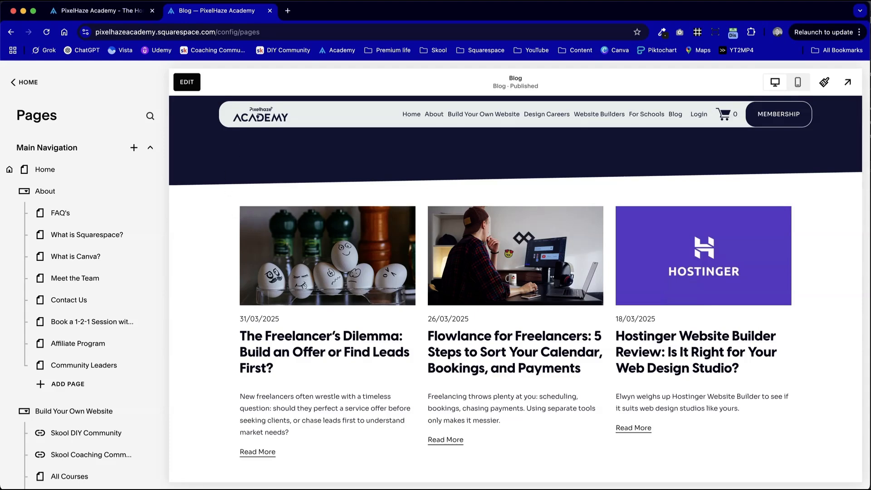
click(93, 10)
scroll(432, 192, down, 10)
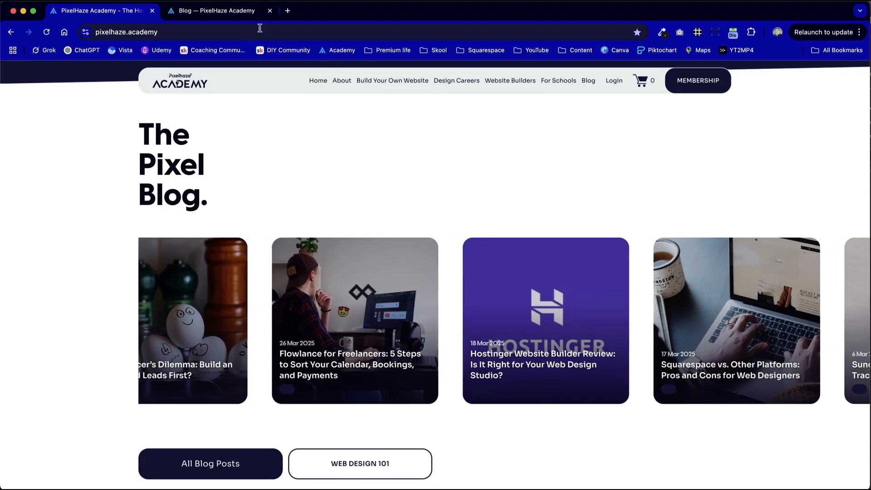
- Switch back to the Squarespace editor and open the Demo page from the Not Linked pages
click(245, 11)
scroll(105, 353, down, 2)
scroll(104, 353, down, 15)
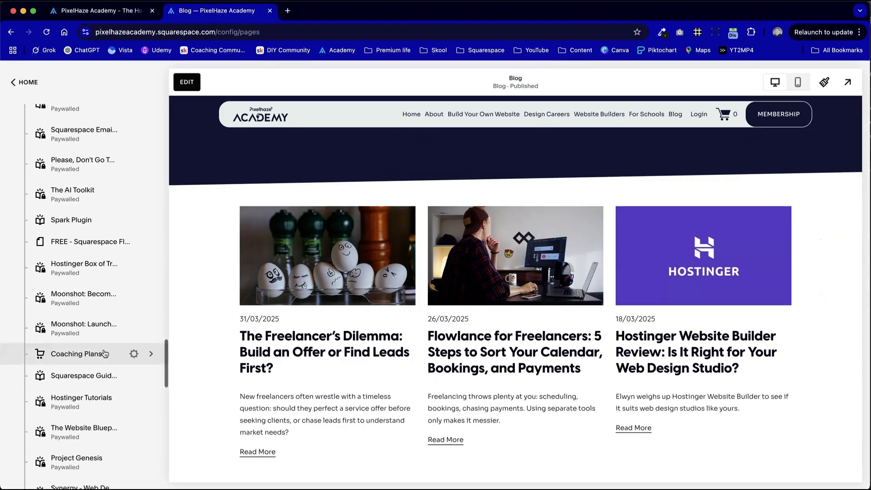
scroll(105, 353, up, 10)
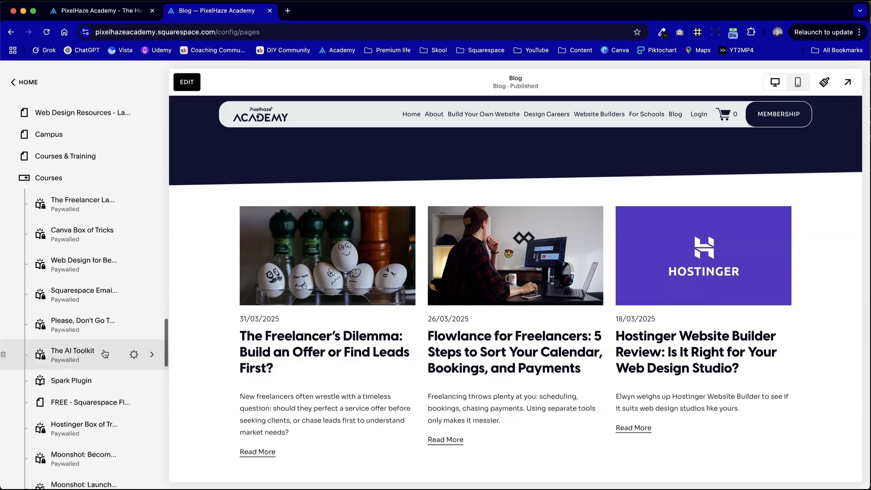
scroll(105, 353, down, 3)
scroll(104, 353, up, 7)
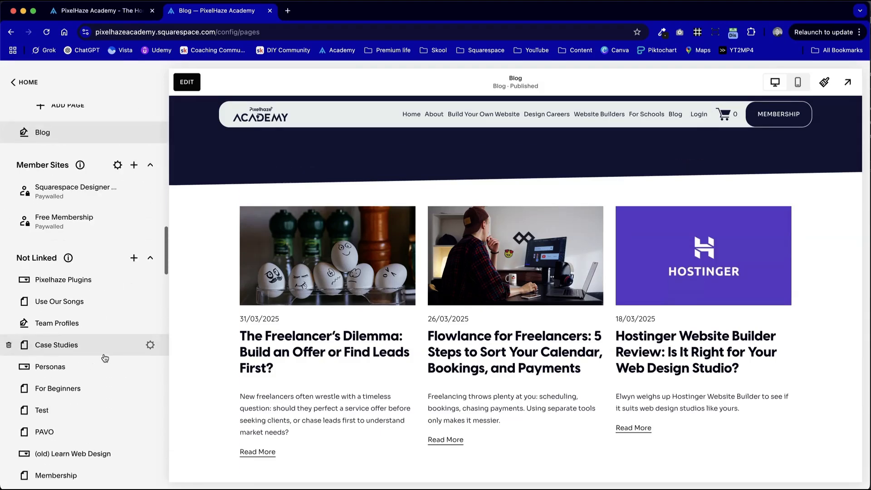
scroll(105, 353, down, 7)
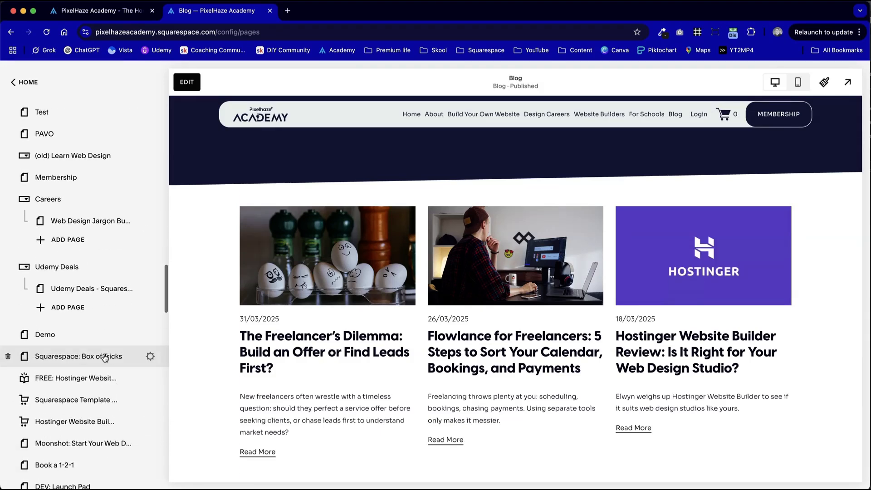
click(82, 341)
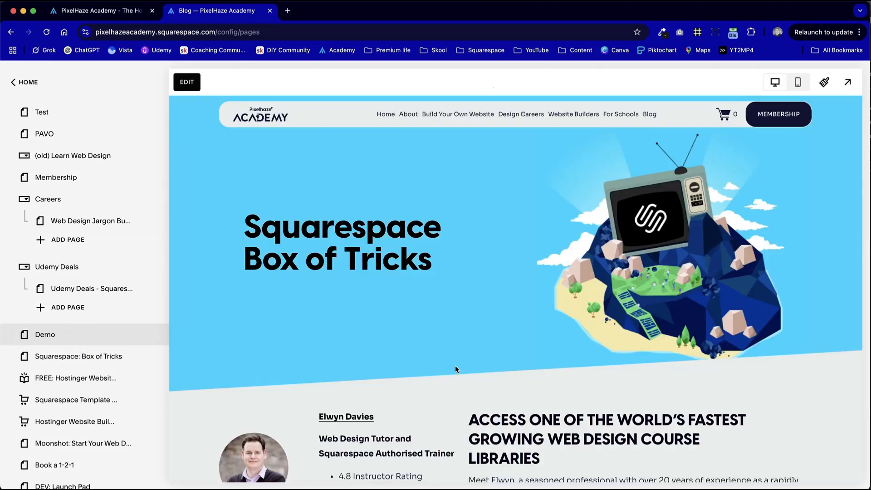
- Start editing the Demo page and add a blank section between the Services section and the Strategic Planning cards
scroll(456, 366, down, 6)
scroll(455, 369, down, 15)
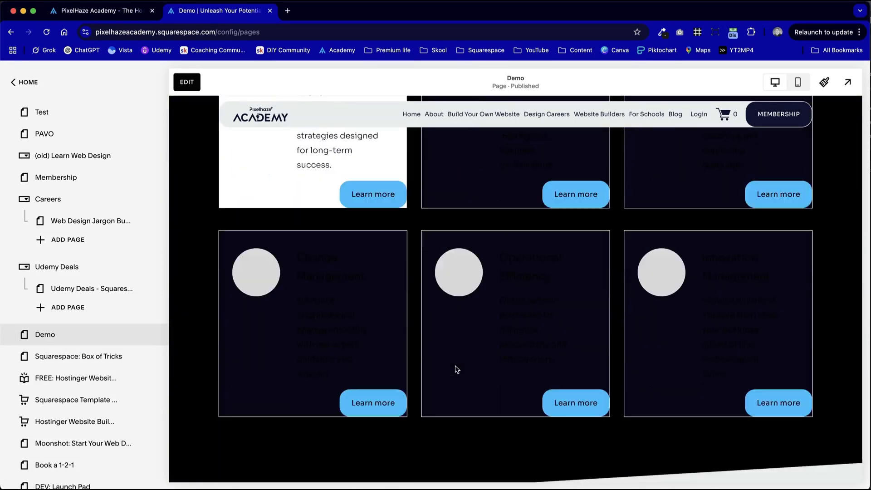
scroll(455, 368, up, 7)
scroll(456, 369, up, 4)
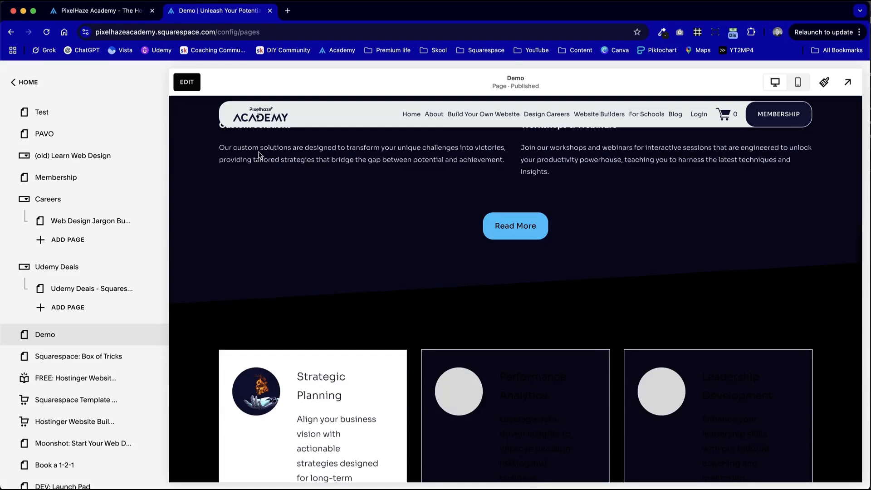
click(186, 82)
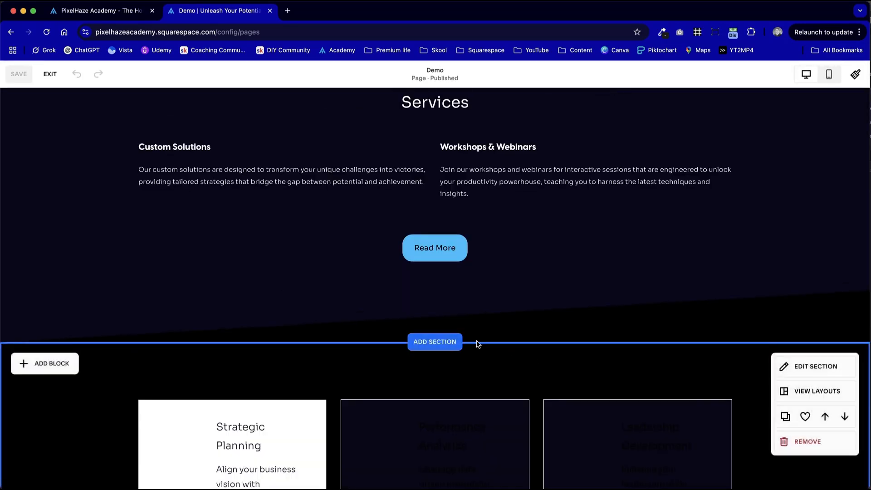
click(432, 341)
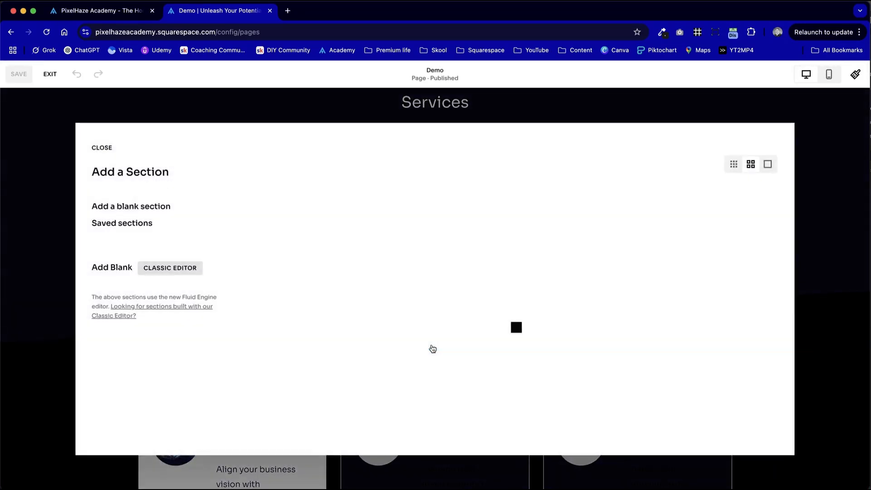
click(144, 207)
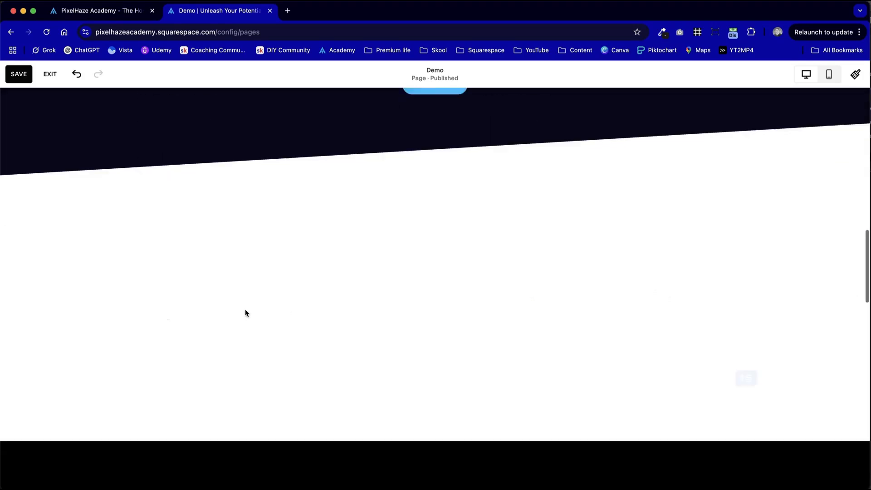
- Add a Summary block to the blank section and widen it to the full content width
click(26, 106)
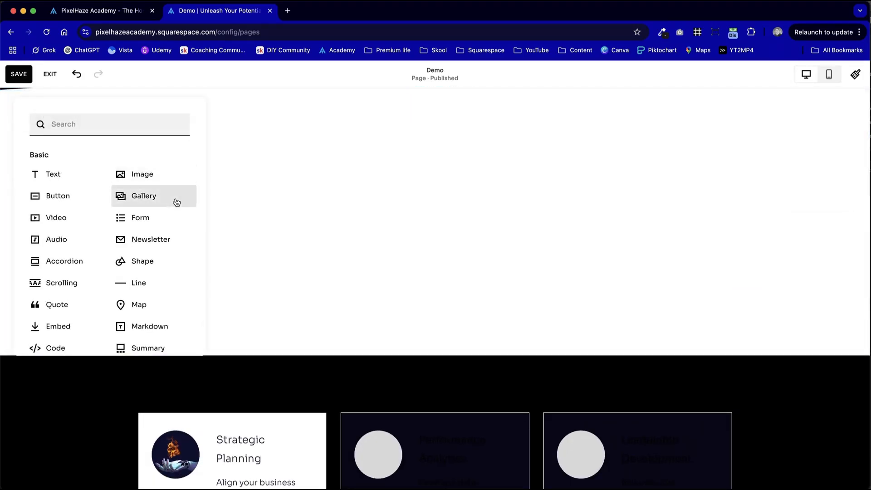
scroll(177, 202, down, 3)
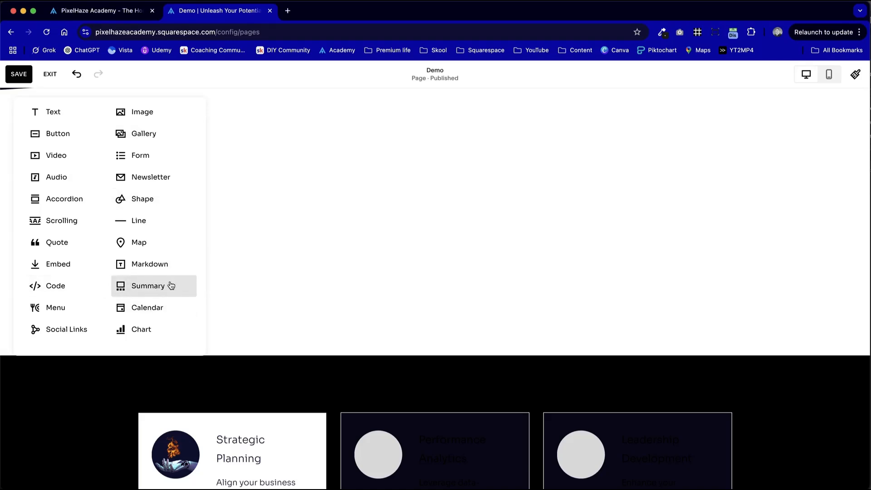
click(150, 284)
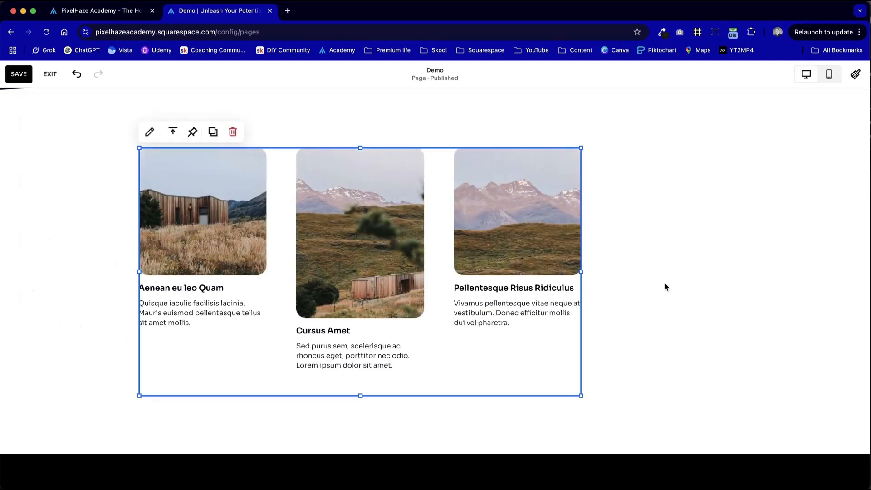
click(573, 255)
drag(581, 271, 785, 268)
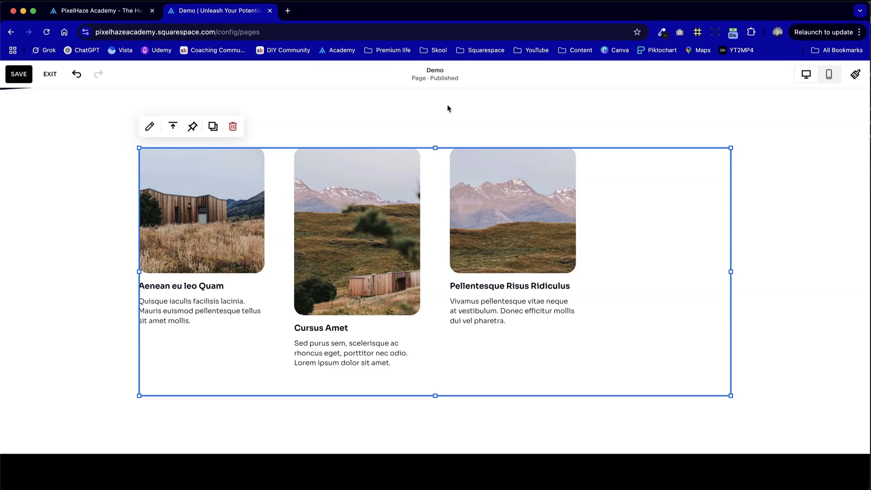
- Set the summary block's design to the Carousel layout with 3 items
double_click(505, 210)
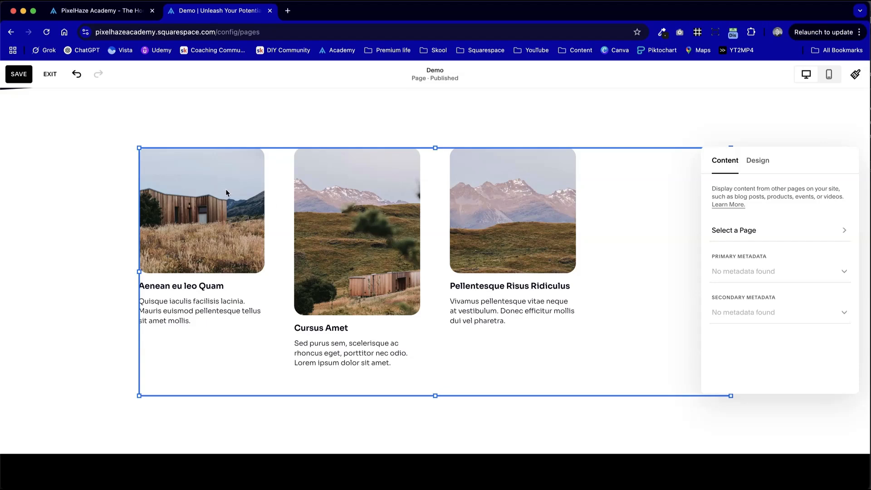
drag(800, 156, 569, 66)
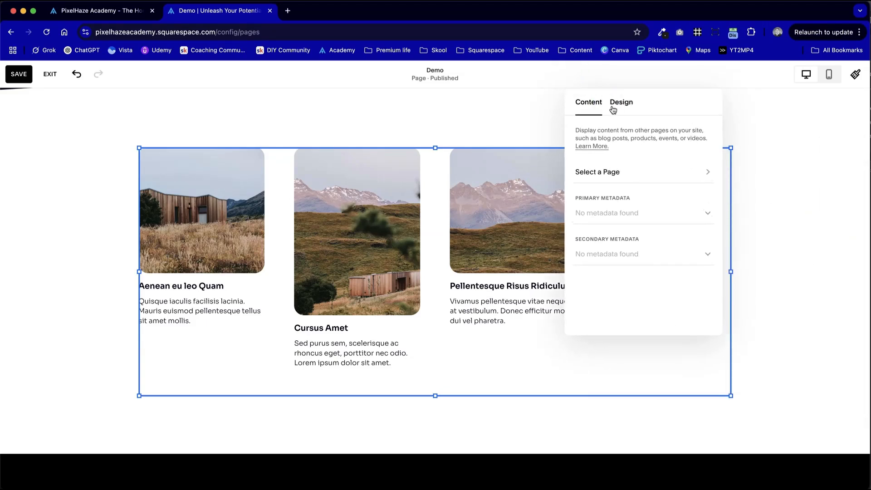
click(617, 107)
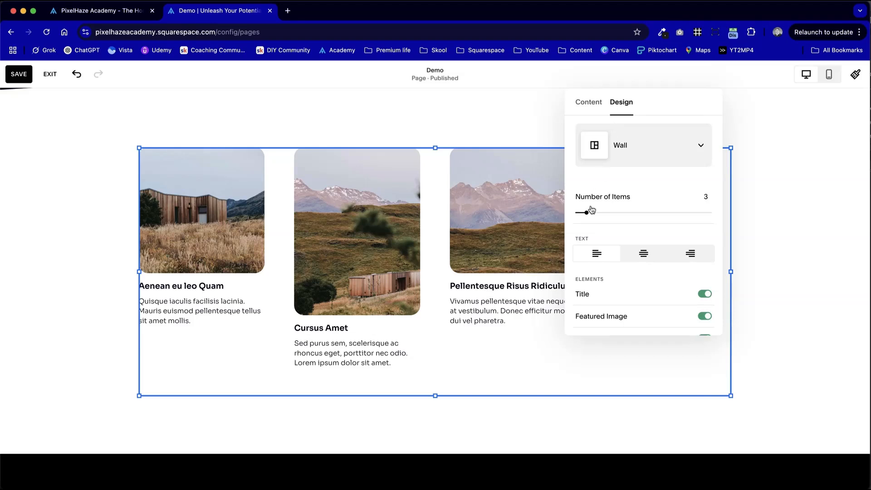
drag(592, 209, 586, 213)
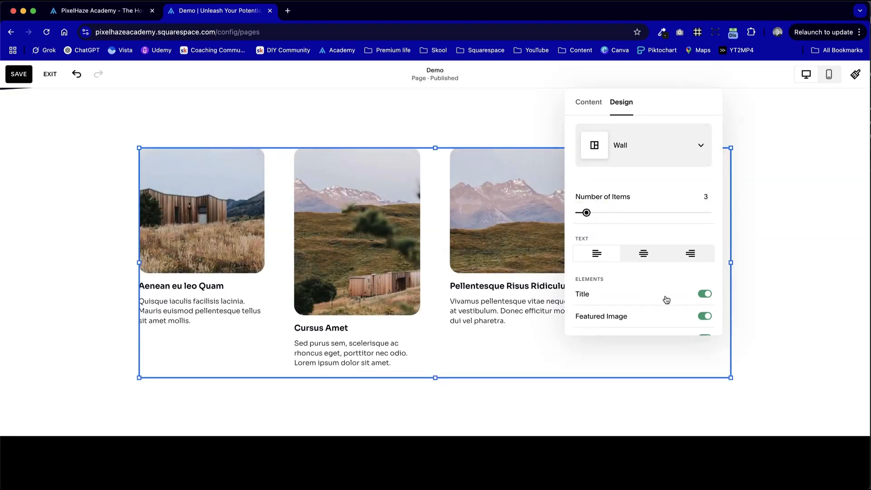
scroll(666, 299, down, 5)
scroll(666, 299, up, 5)
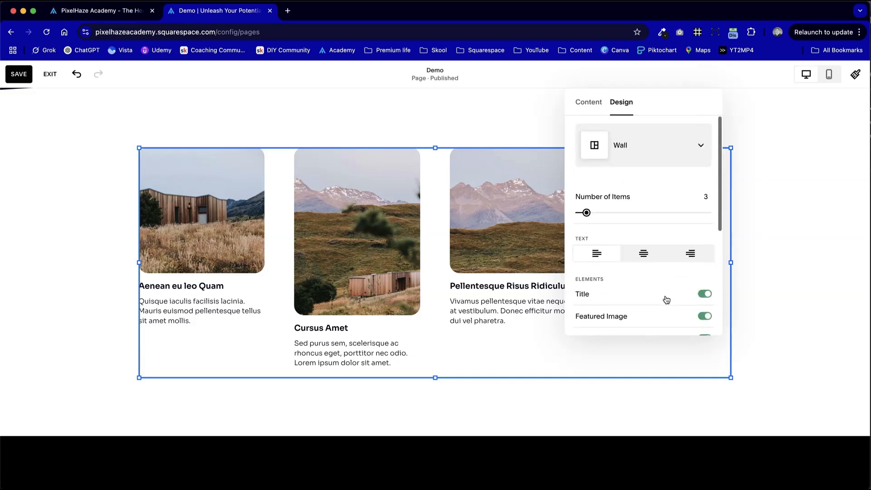
click(635, 145)
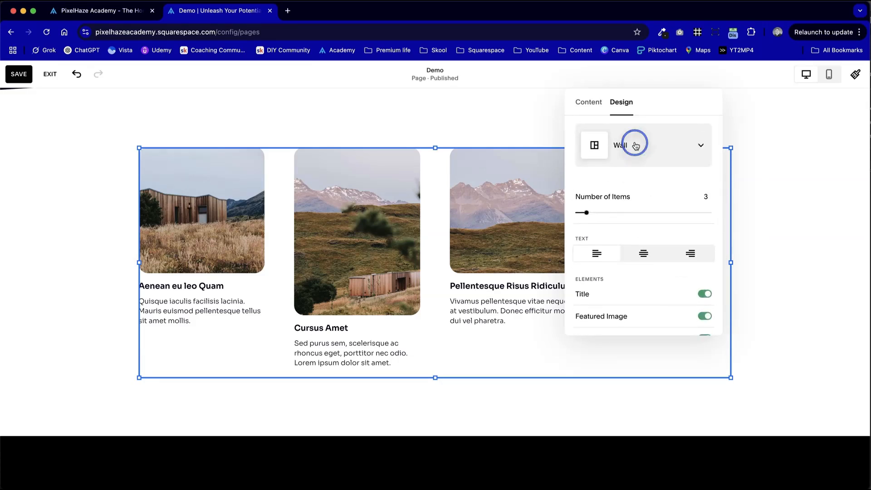
click(662, 197)
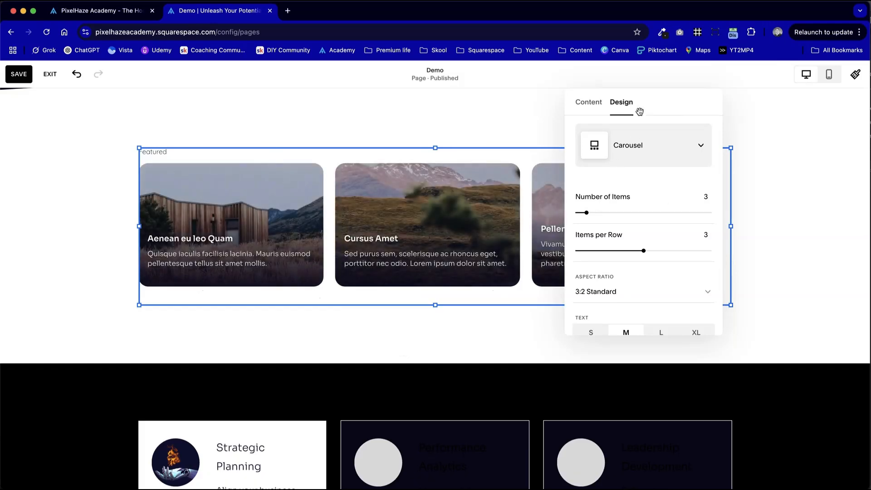
- Move the block settings clear of the third summary item and set the carousel's aspect ratio to 1:1 Square
drag(663, 104, 449, 368)
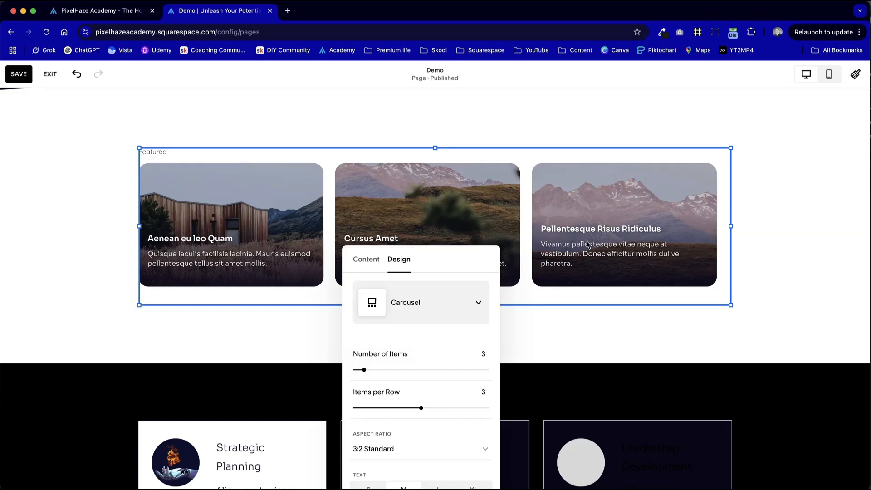
scroll(421, 433, down, 5)
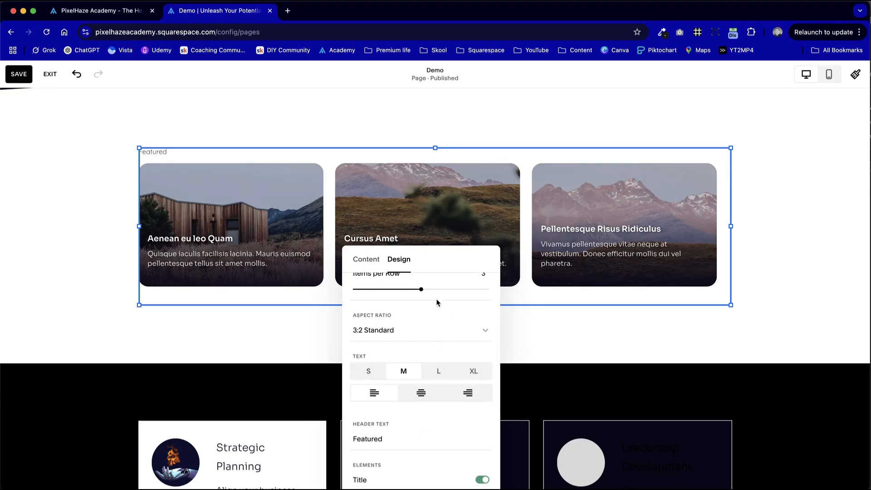
scroll(431, 345, up, 5)
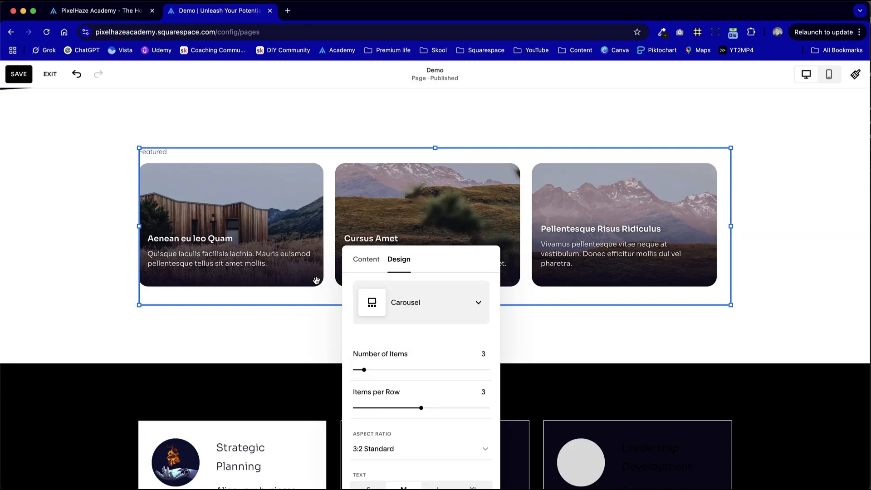
scroll(434, 351, down, 2)
click(455, 412)
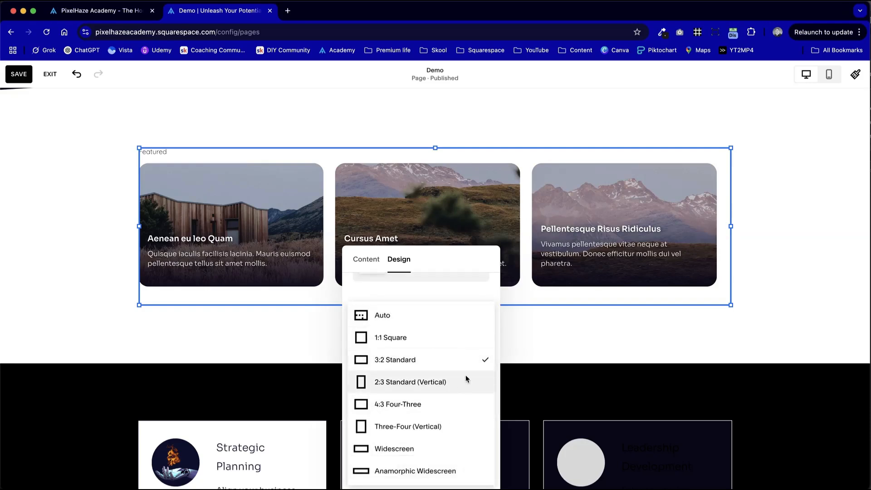
click(363, 336)
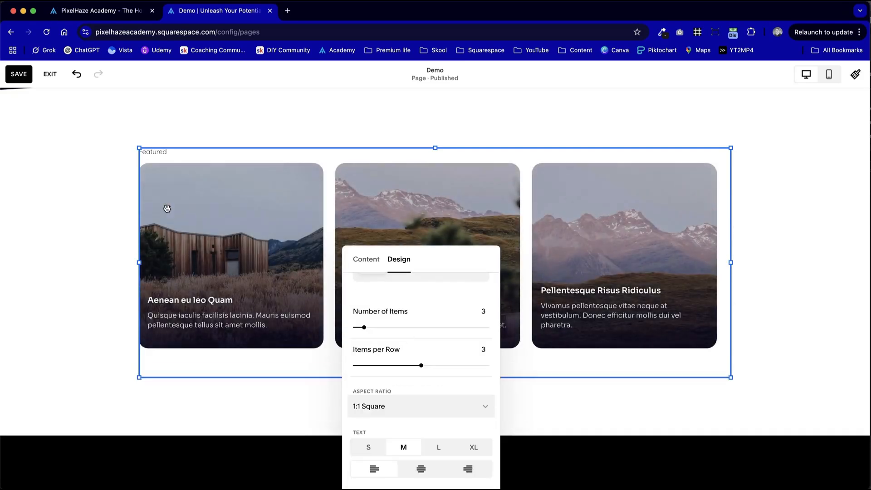
scroll(368, 389, down, 4)
scroll(369, 363, up, 5)
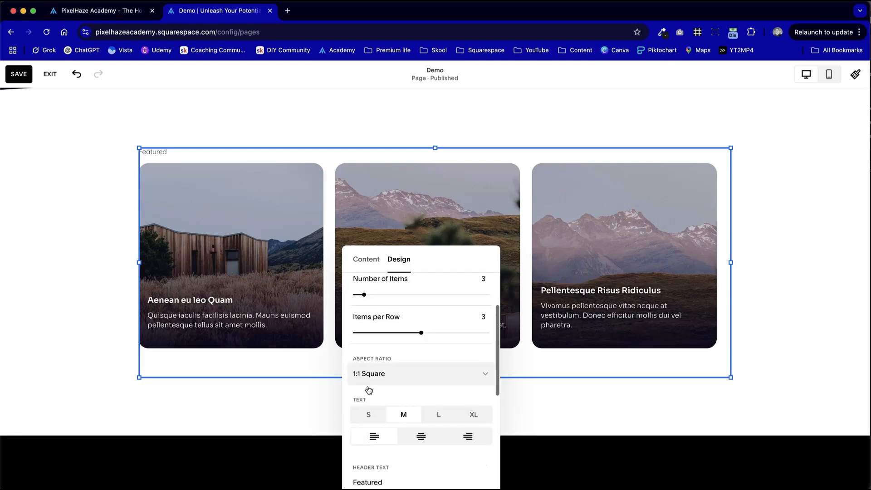
- Set the Summary block's source page to Blog and move the block settings away from the middle of the carousel
click(366, 260)
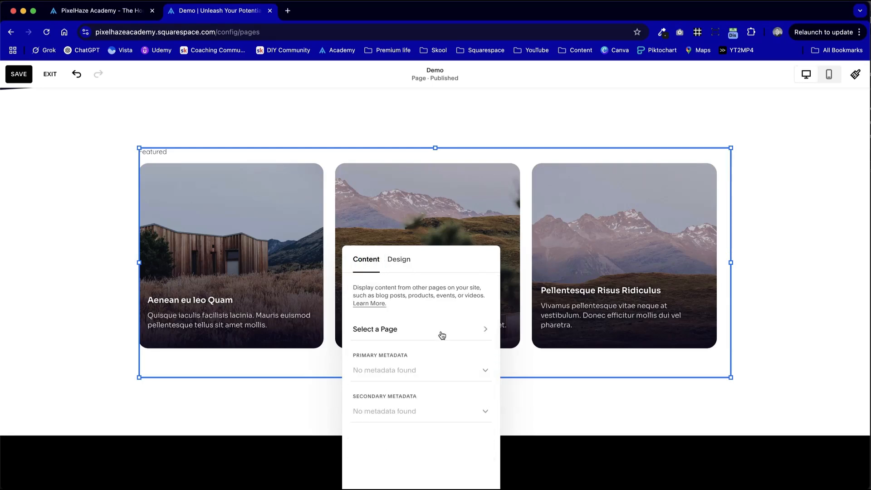
click(457, 333)
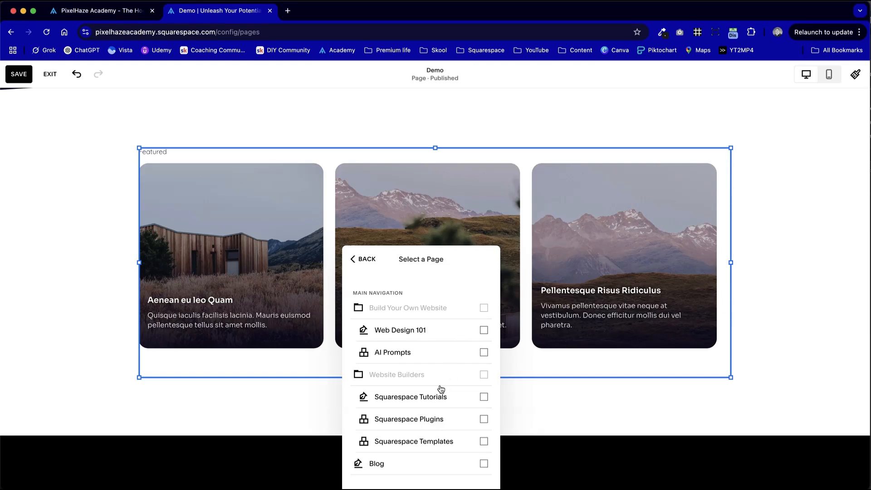
scroll(441, 390, down, 3)
scroll(440, 389, down, 1)
click(483, 334)
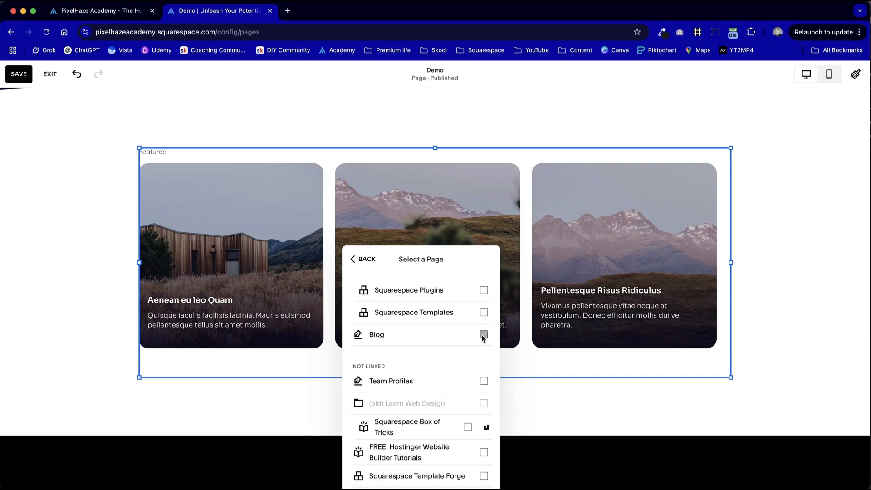
drag(449, 260, 771, 125)
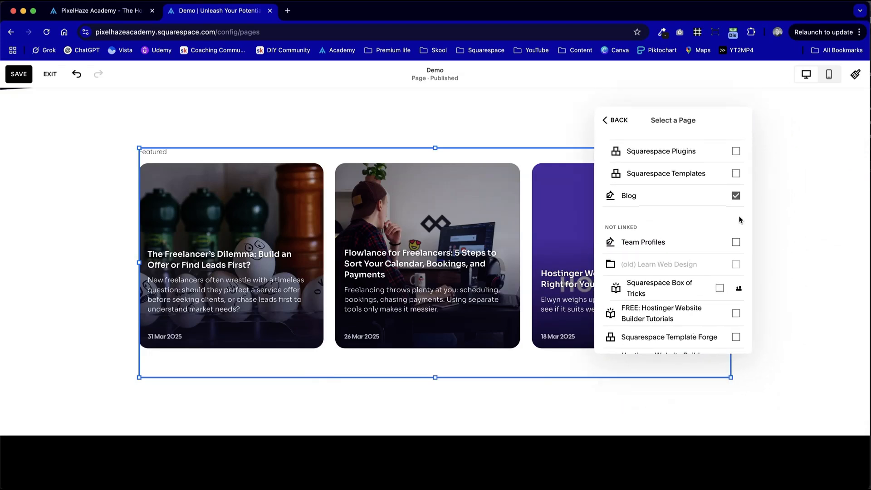
- Switch the Summary block's source page to Team Profiles and set its primary metadata to None
click(736, 242)
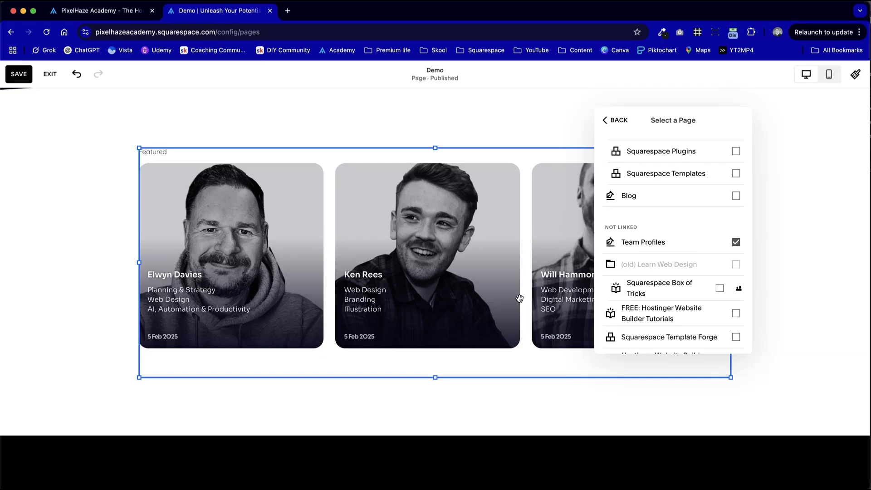
click(614, 120)
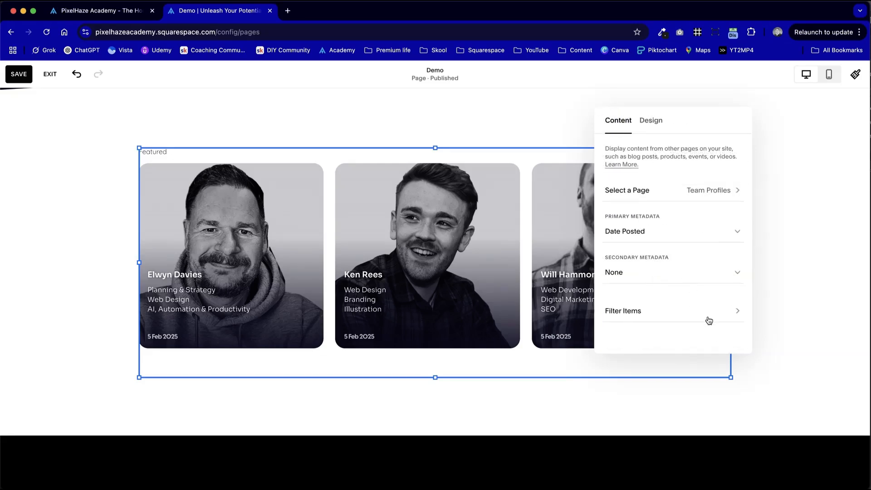
click(651, 120)
scroll(697, 226, down, 5)
scroll(697, 225, down, 2)
scroll(697, 225, up, 6)
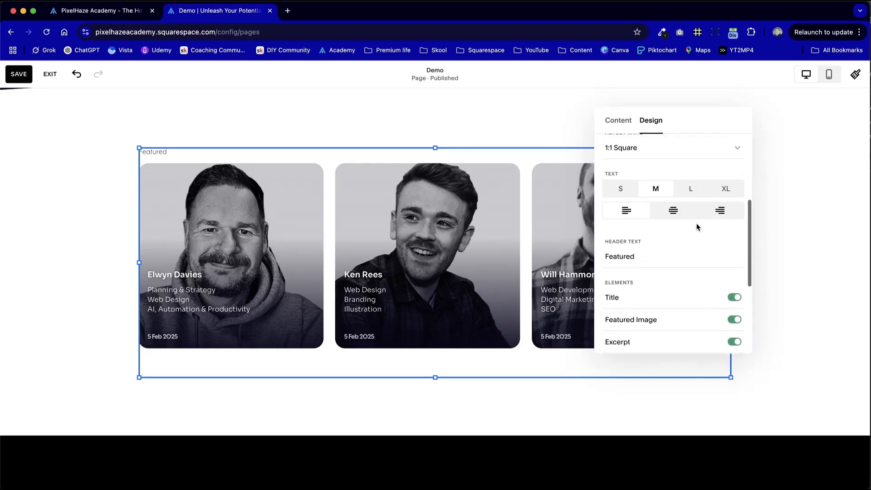
scroll(697, 227, up, 5)
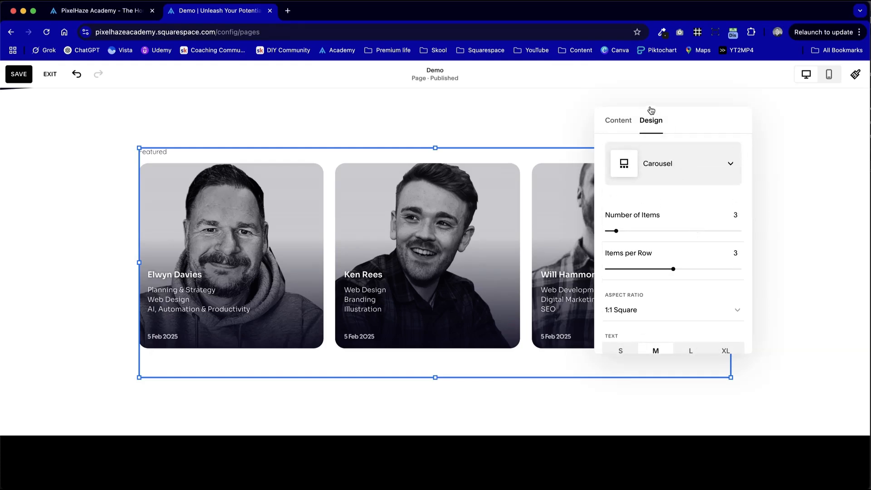
click(617, 120)
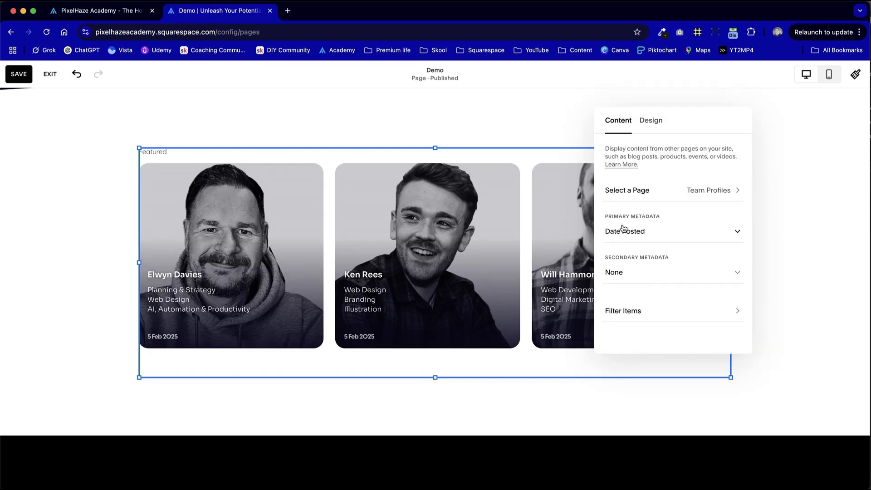
click(653, 232)
click(625, 214)
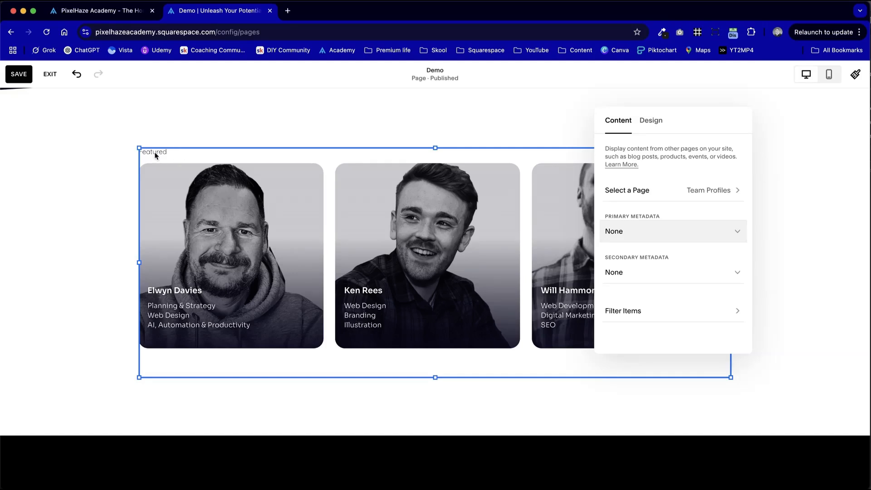
- Replace the Summary block's header text with "The Pixelhaze Team"
click(649, 120)
scroll(662, 240, down, 5)
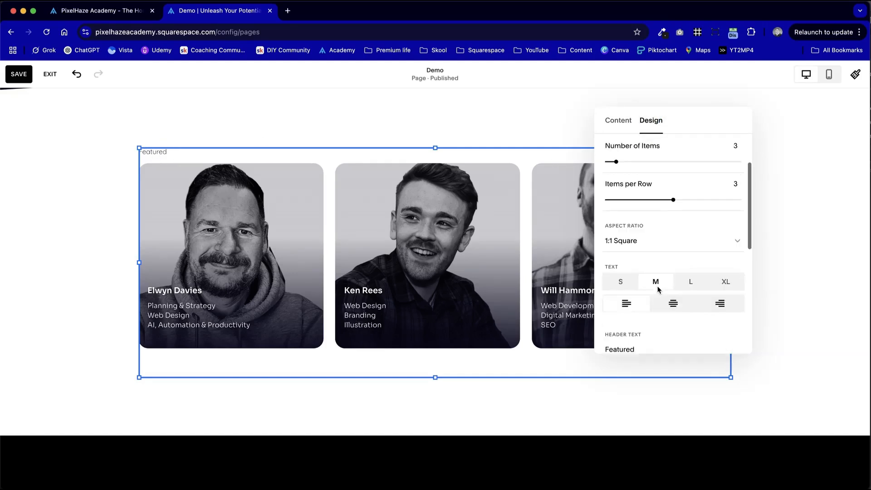
scroll(657, 290, down, 2)
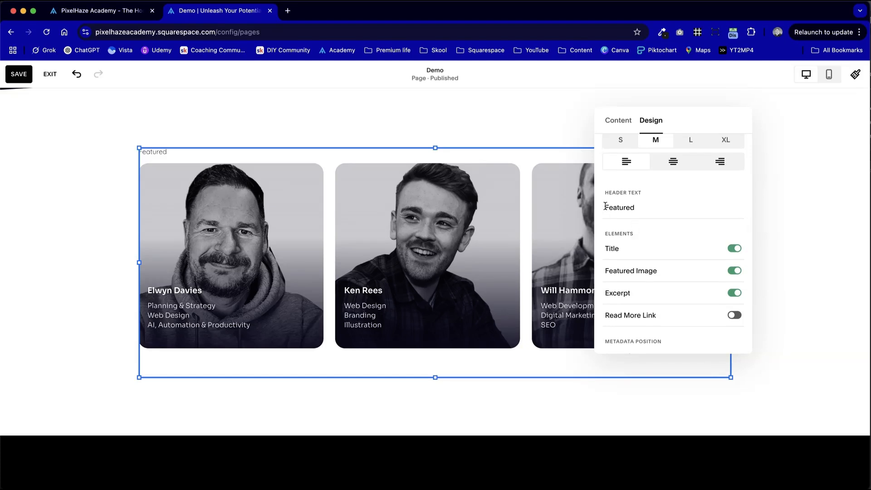
drag(605, 207, 739, 220)
text(The Pioxe)
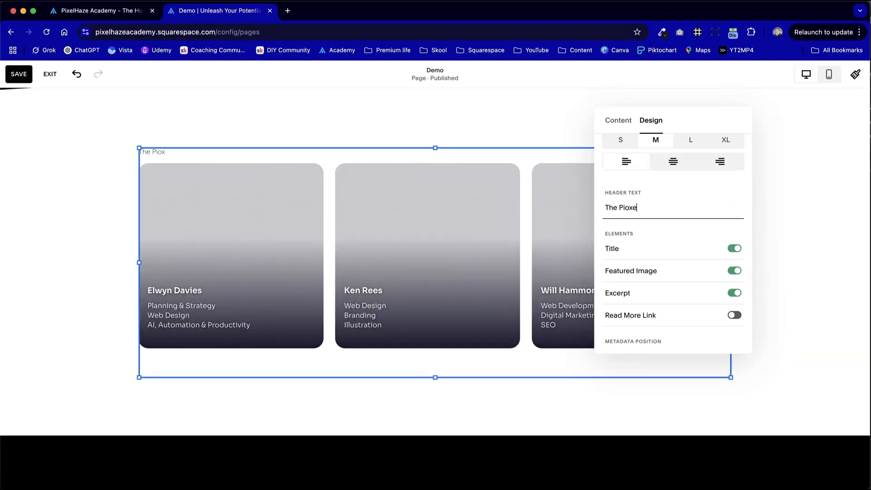
key(BackSpace)
key(BackSpace)
key(BackSpace)
text(xelhaze Team)
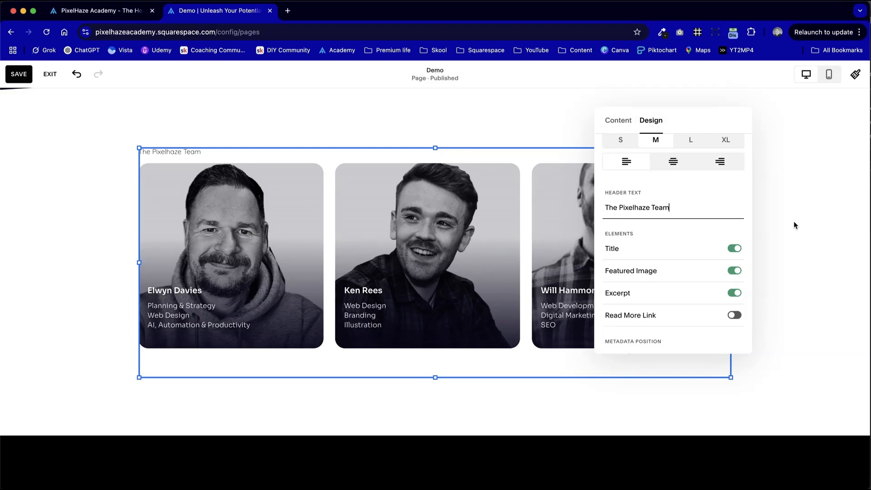
- Clear the Summary block's header text and close the block settings
key(super+a)
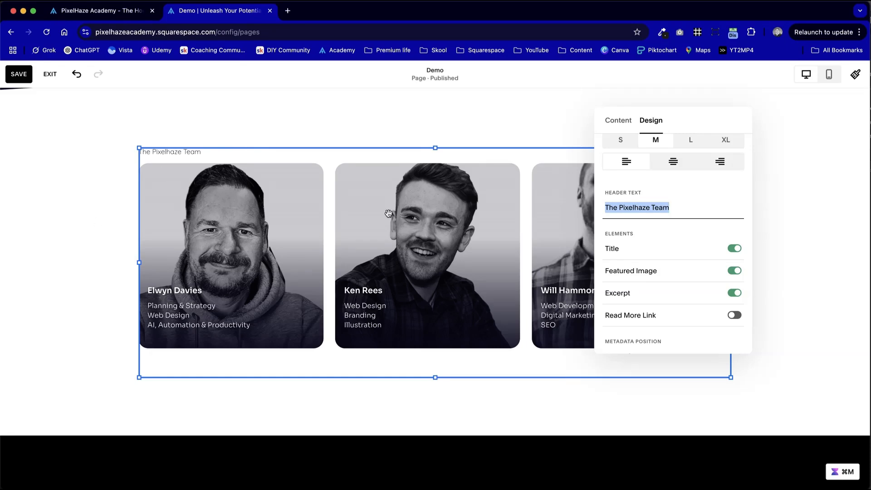
key(BackSpace)
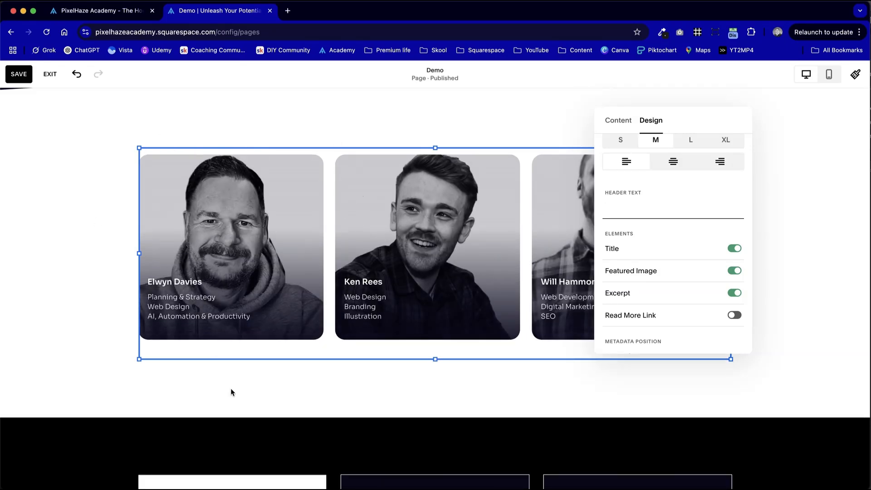
click(131, 203)
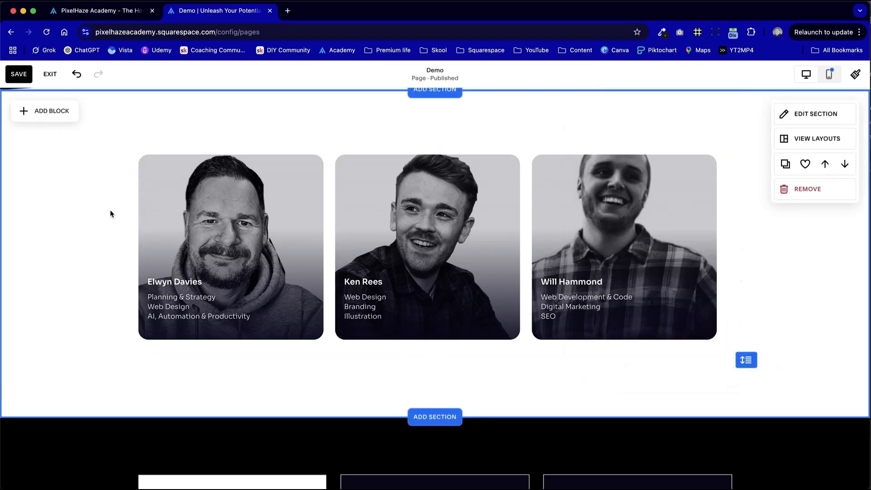
- Add a text block to the team section and move the Summary block down below it
click(34, 110)
click(53, 175)
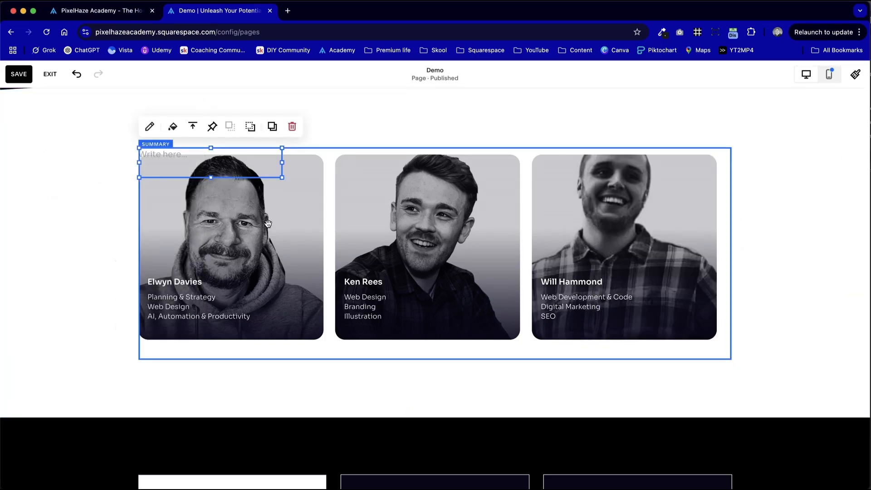
drag(365, 243, 363, 271)
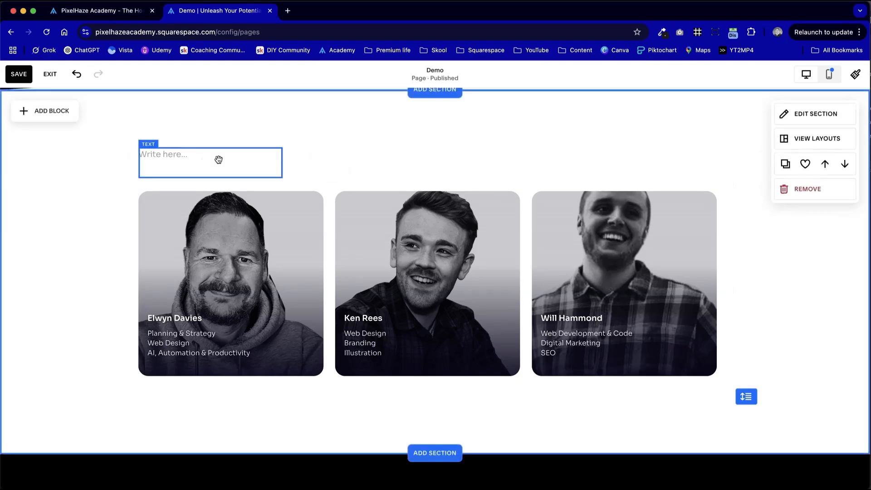
- Enter "The Pixelhaze Team" in the new text block and format it as Paragraph 1
click(188, 161)
click(178, 156)
text(The PixelHaze Team)
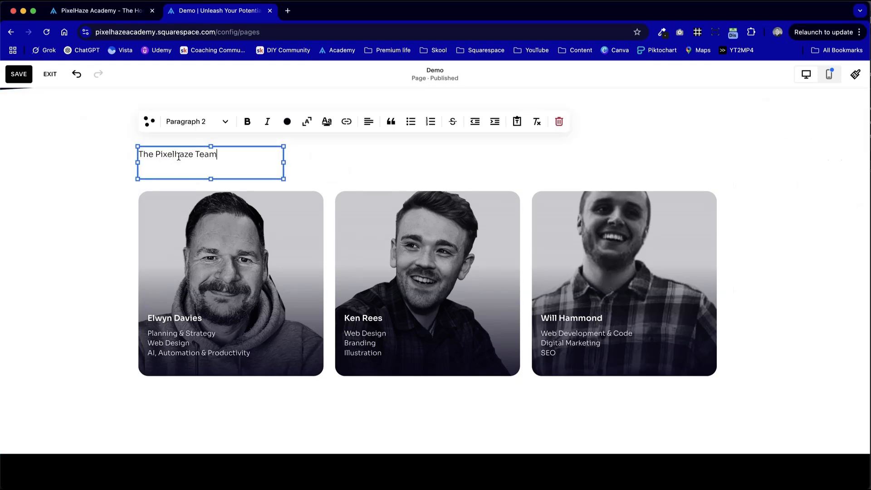
click(204, 129)
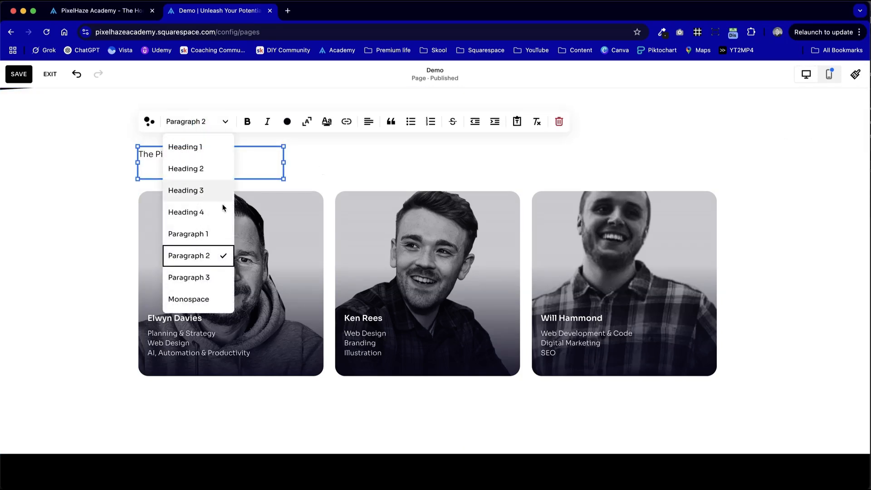
click(215, 237)
click(440, 183)
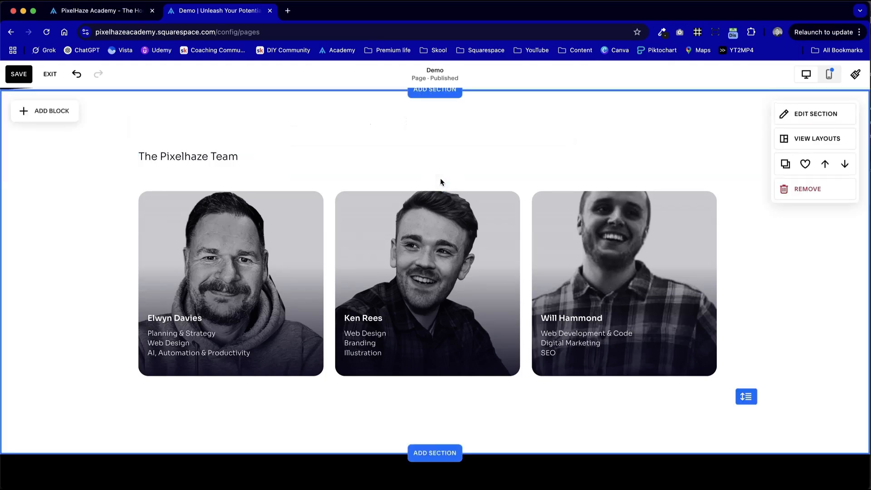
- Align the text inside the "The Pixelhaze Team" block to the bottom of the block
click(217, 171)
click(193, 127)
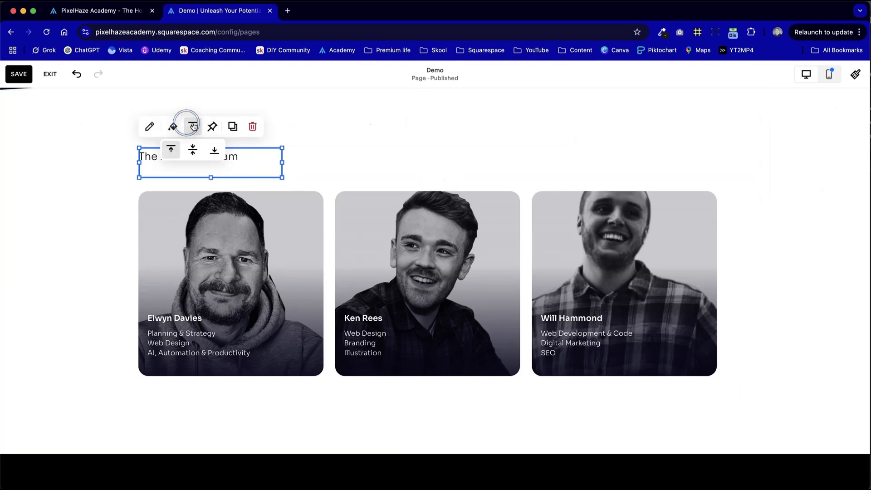
click(214, 150)
click(429, 163)
scroll(472, 431, up, 2)
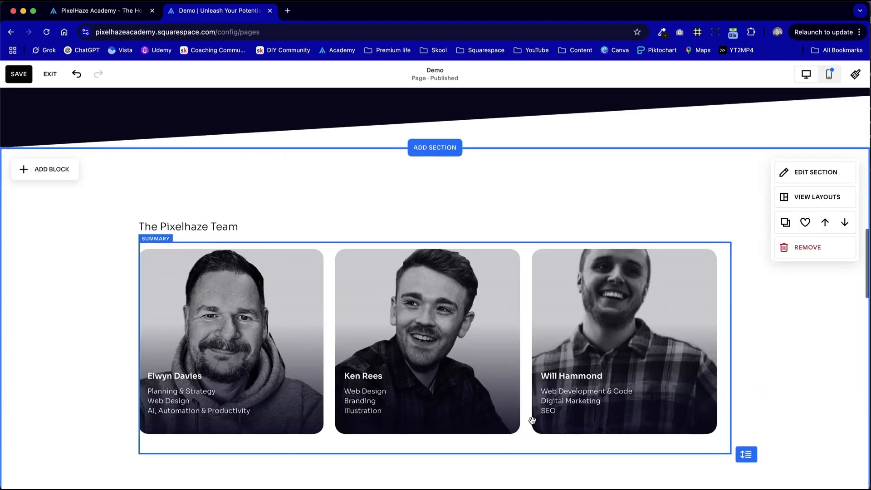
scroll(530, 420, down, 1)
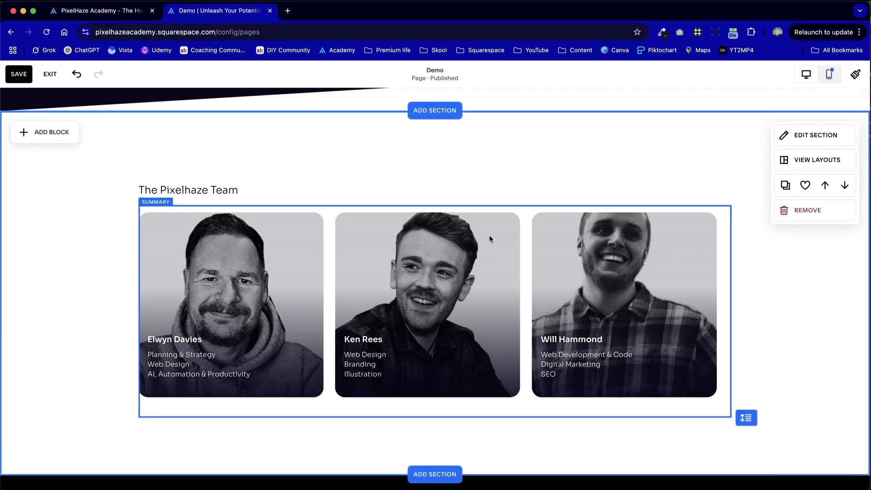
click(40, 138)
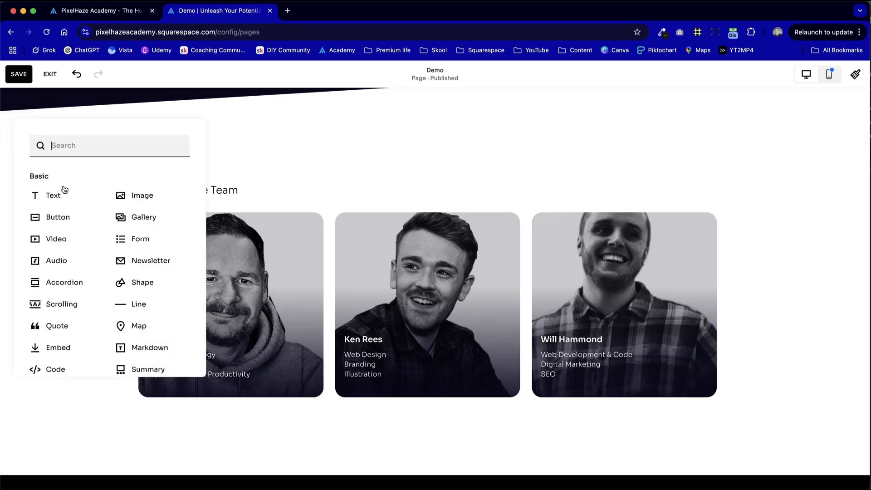
click(391, 167)
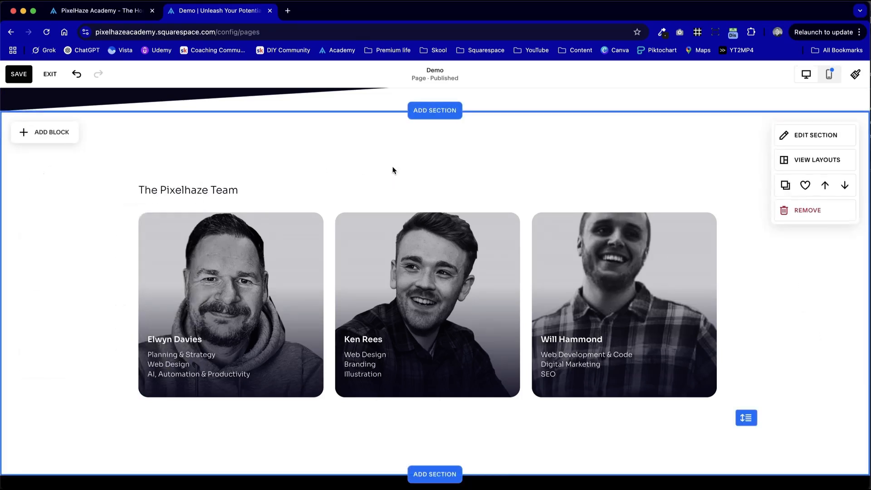
- Change the team carousel's aspect ratio to Three-Four (Vertical) in the Summary block's design settings and close them
double_click(551, 349)
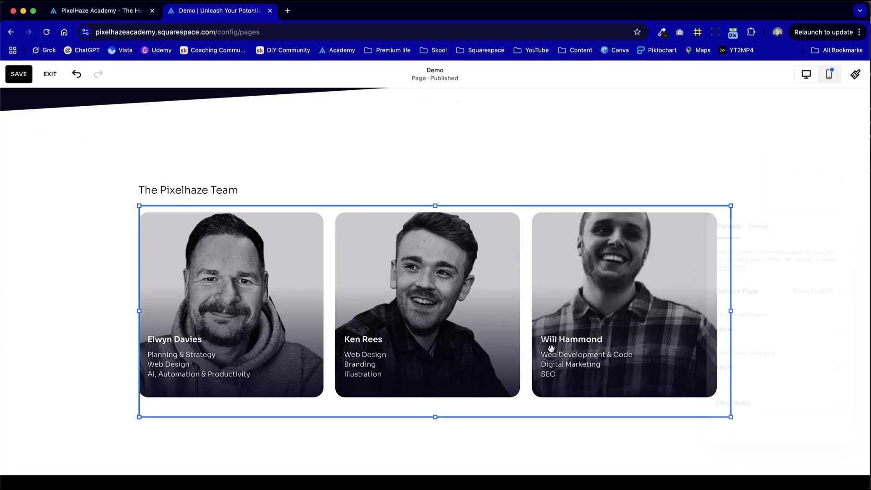
drag(806, 218, 603, 145)
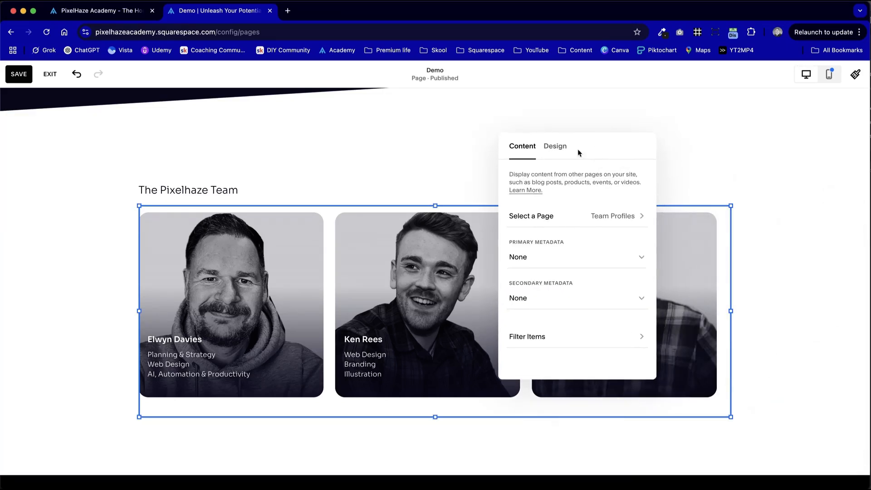
click(557, 147)
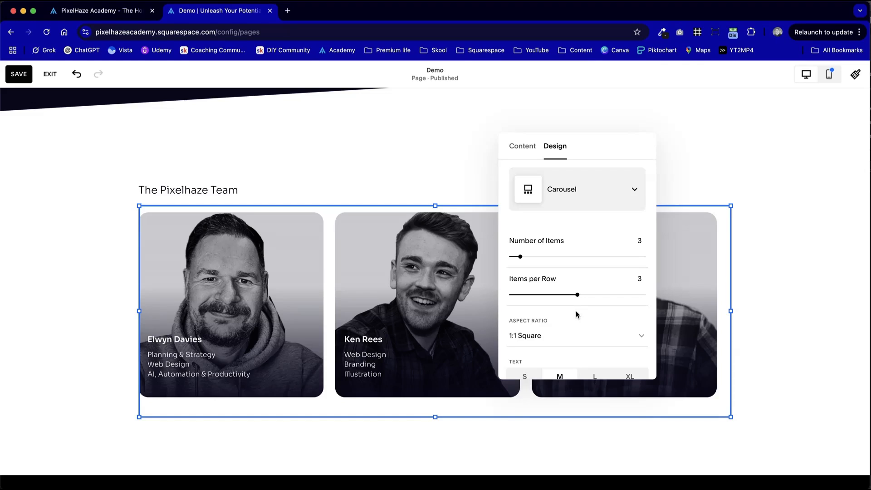
drag(619, 132, 593, 133)
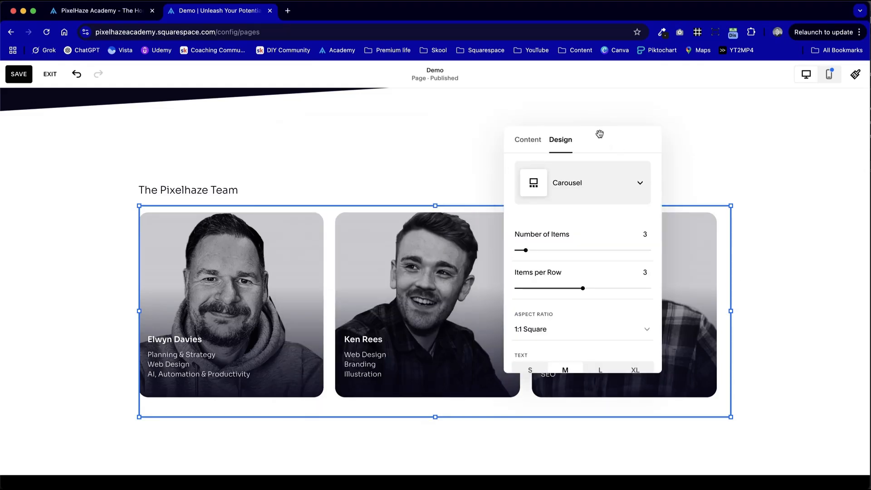
scroll(585, 272, down, 2)
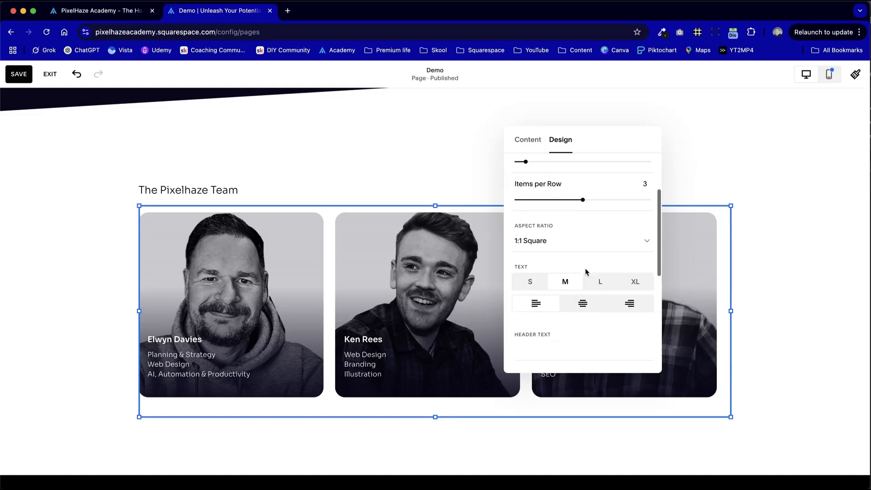
click(587, 242)
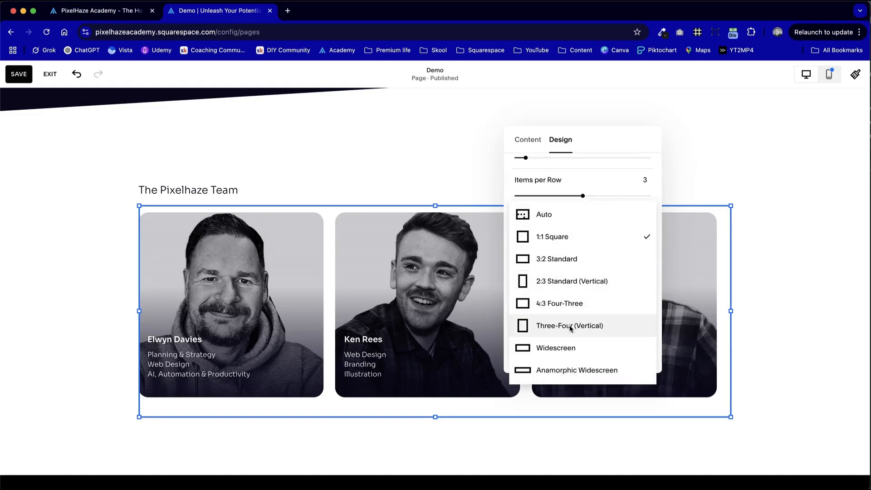
click(579, 333)
click(825, 328)
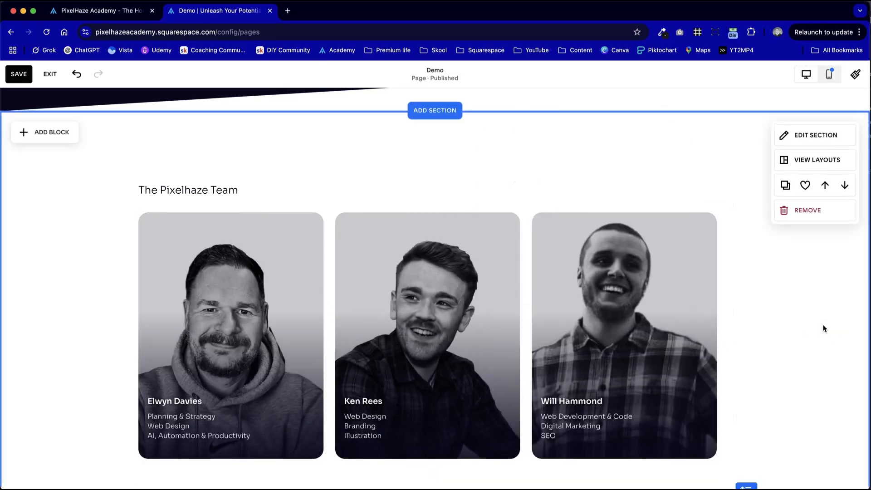
scroll(775, 297, down, 1)
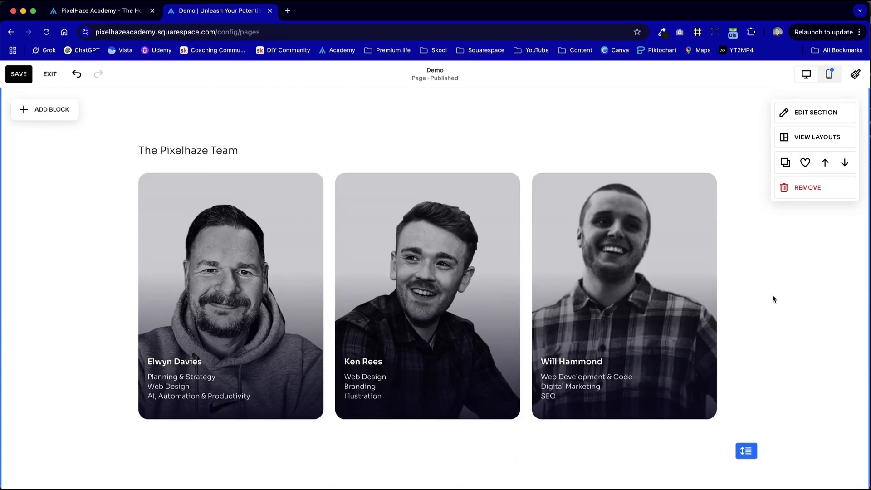
- Open the team Summary block's content settings and examine its Category, Tag and Featured Only filters
scroll(775, 298, up, 1)
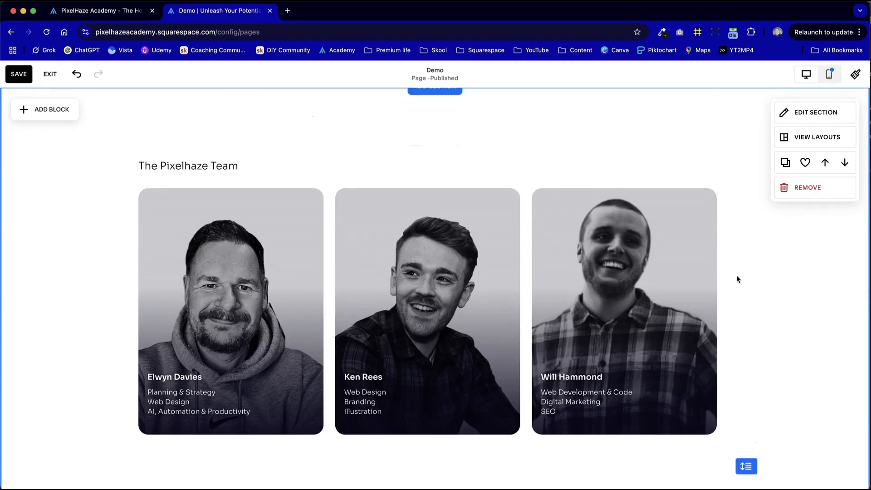
click(677, 244)
click(677, 244)
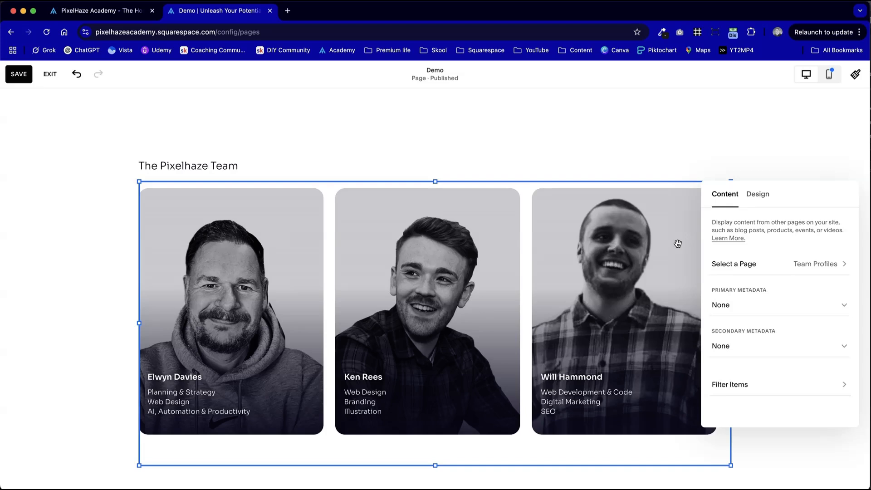
drag(841, 181, 658, 132)
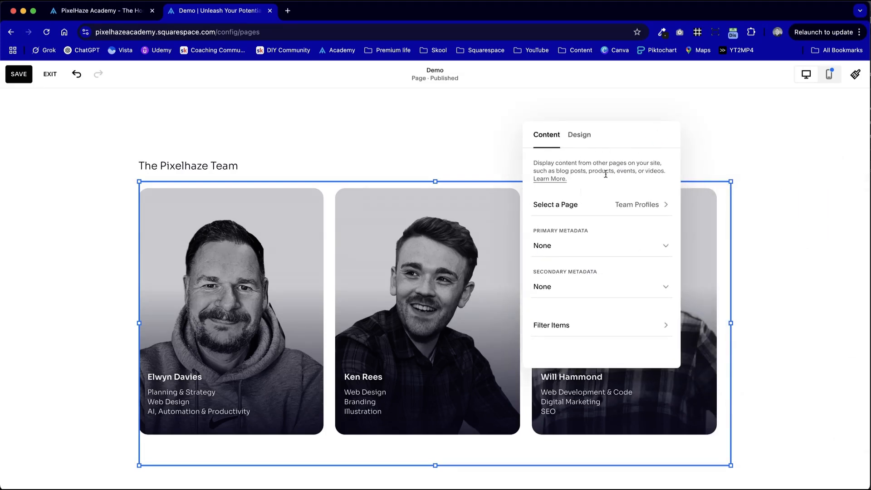
click(551, 329)
click(654, 164)
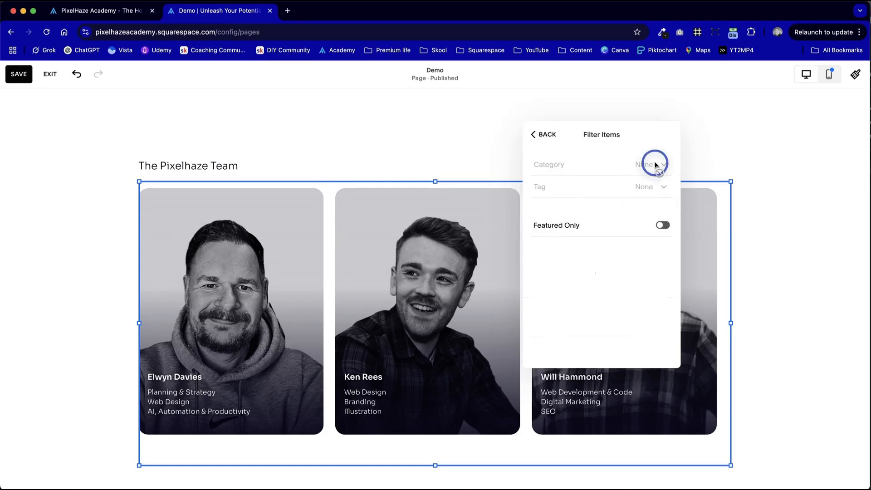
click(655, 179)
click(662, 225)
click(662, 225)
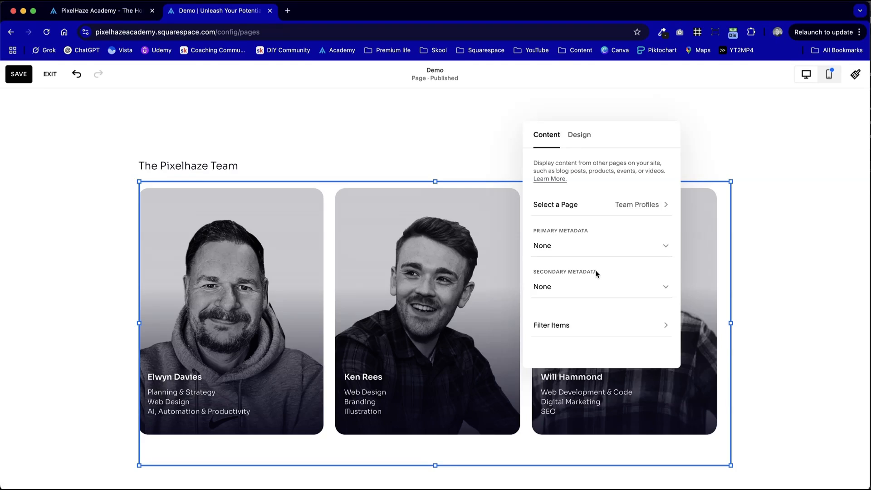
- Set the Summary block's source page to Web Design 101
click(634, 206)
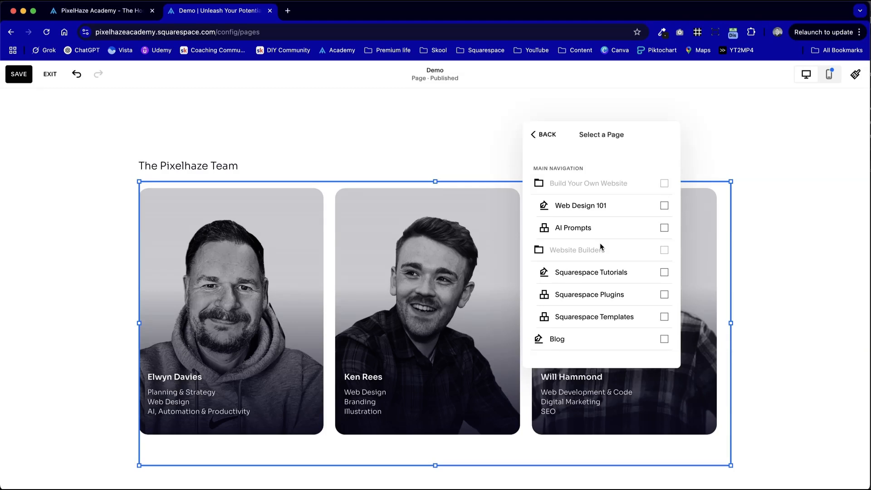
click(664, 206)
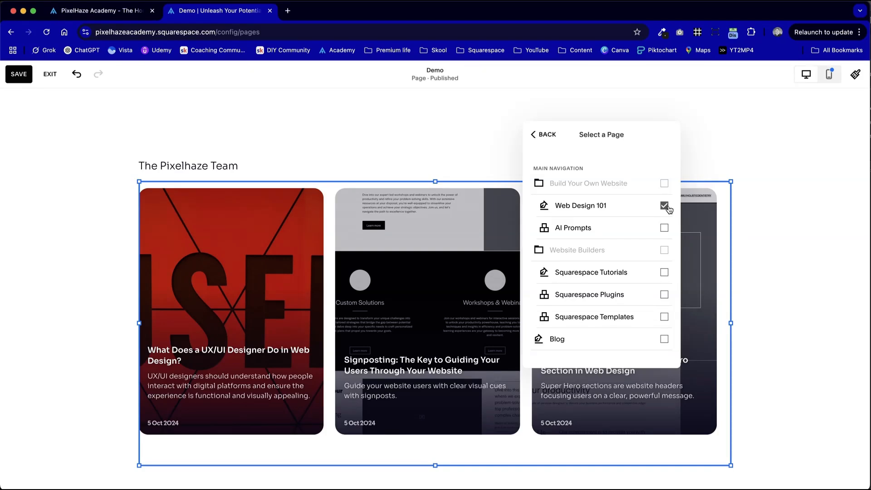
click(543, 135)
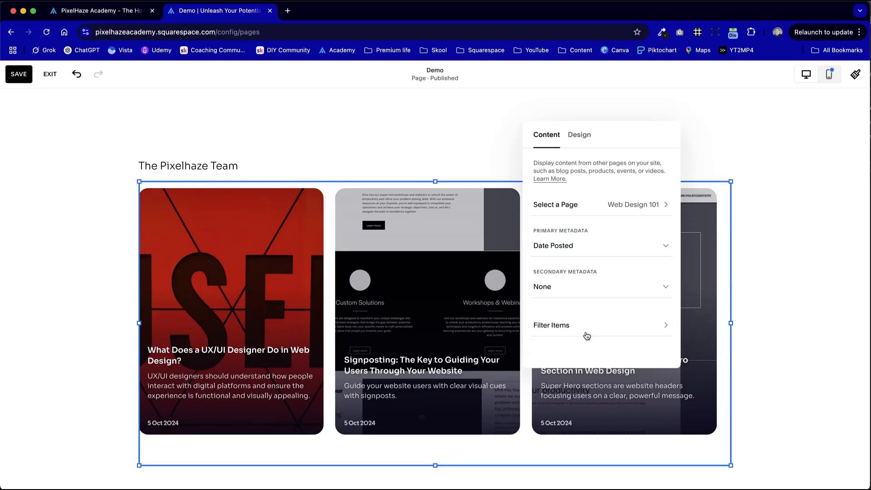
- Filter the Summary block's items by the category Colour in Web Design
click(586, 334)
click(662, 163)
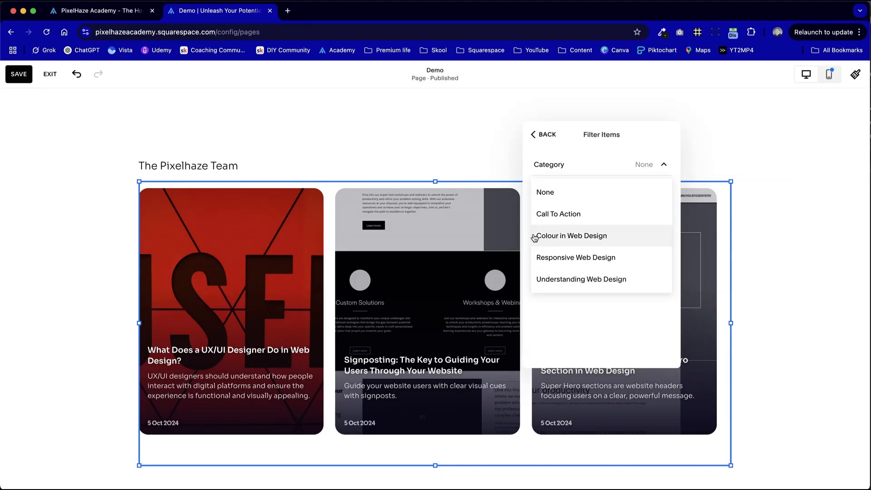
click(596, 236)
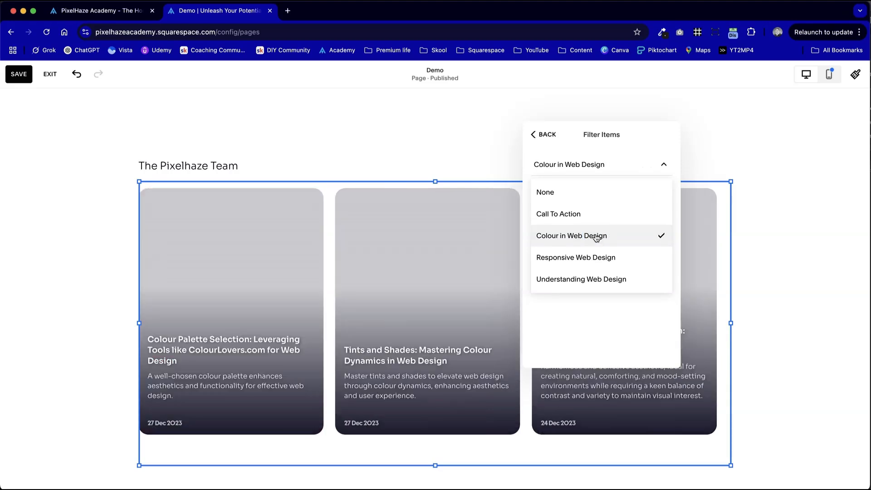
click(672, 151)
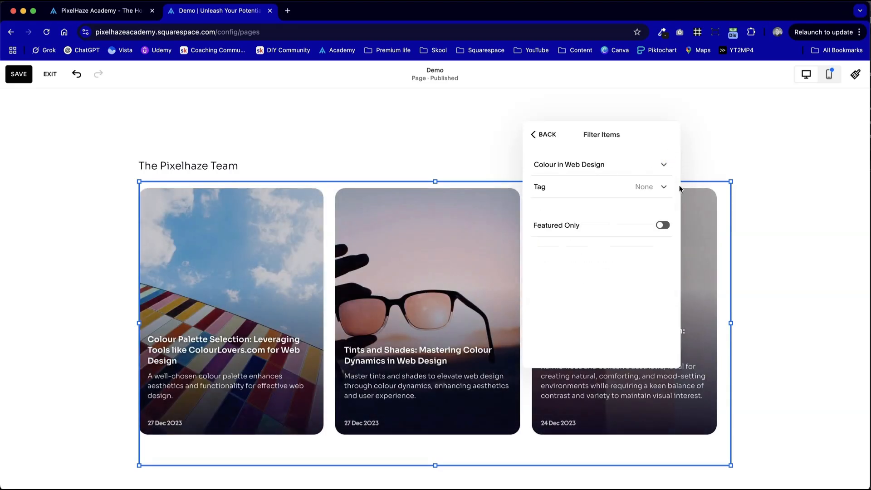
- Examine the tags available in the Summary block's item filter and return to its content settings
click(660, 191)
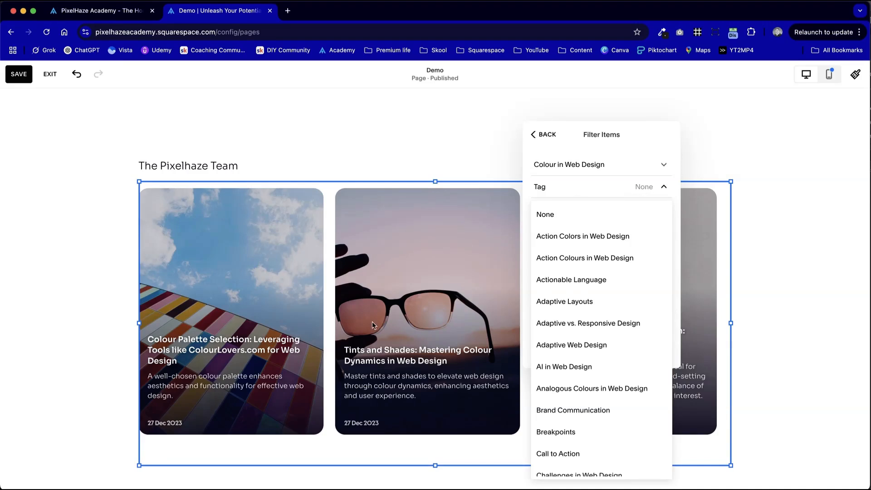
click(290, 162)
scroll(290, 162, up, 5)
scroll(294, 432, down, 6)
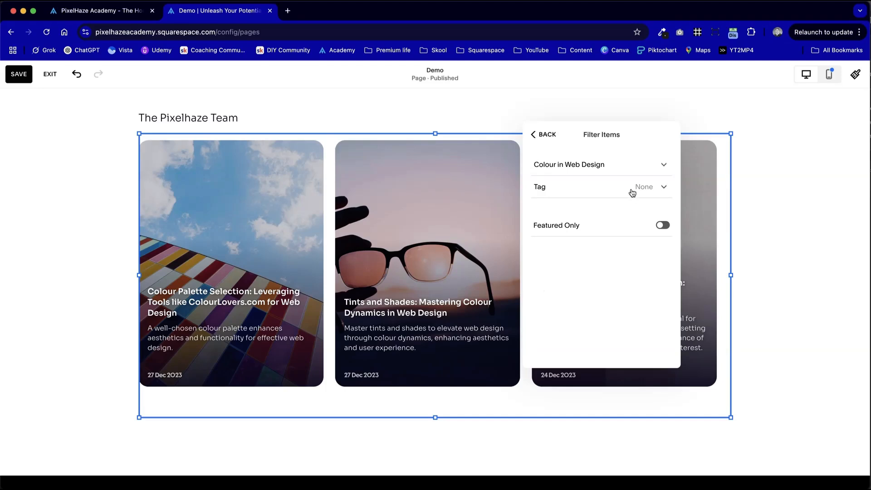
click(546, 134)
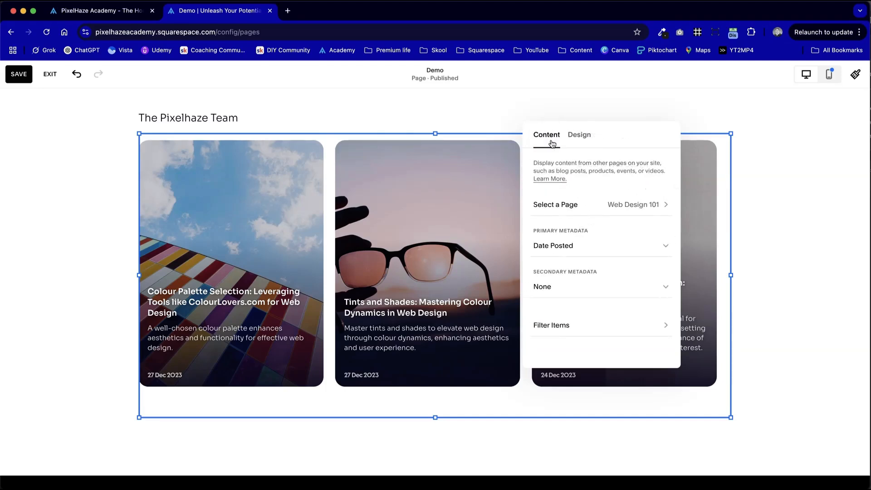
- Set the Summary block's primary metadata to Category and close the block's settings
click(574, 245)
click(581, 221)
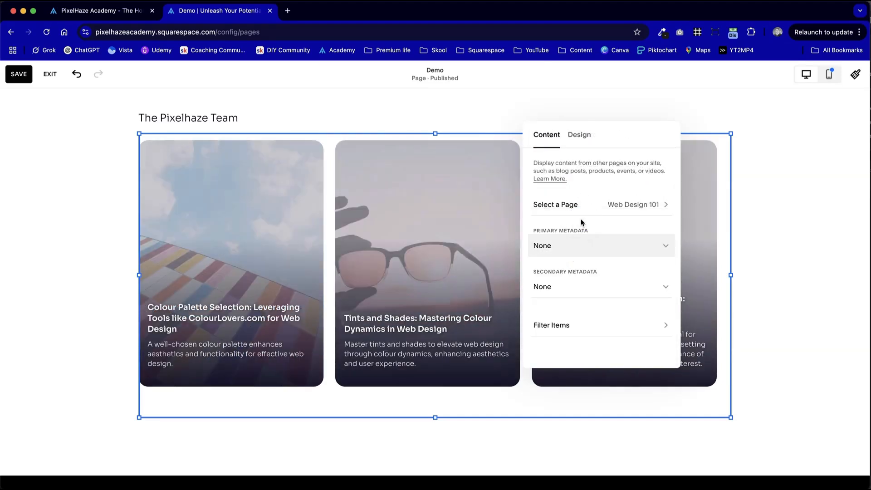
click(583, 245)
click(594, 297)
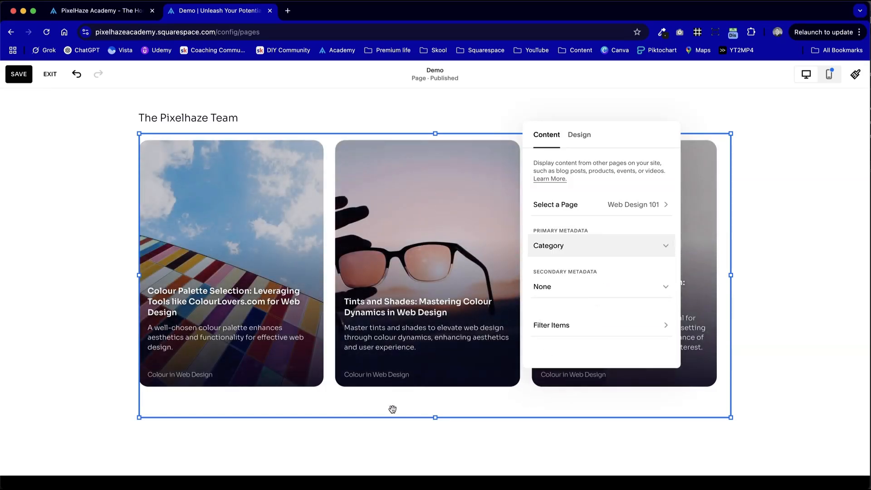
click(835, 354)
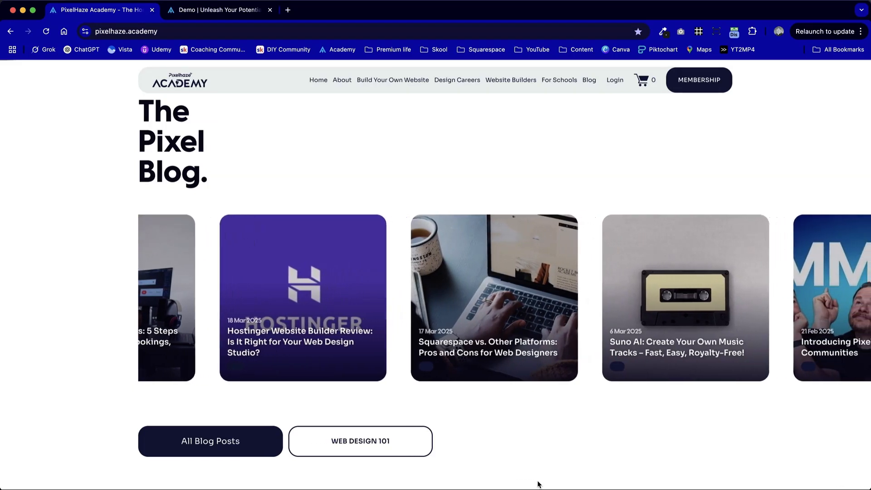
- Switch back to the Demo page's browser tab, save the page and exit edit mode
scroll(546, 215, up, 20)
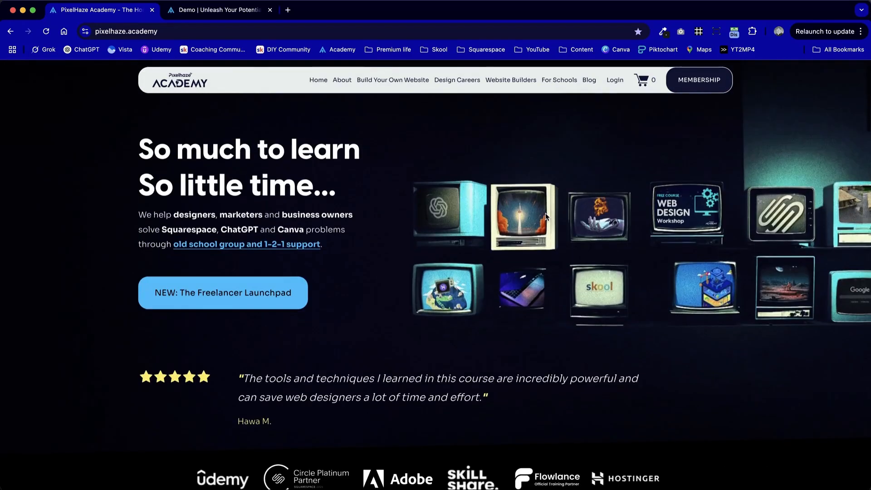
click(219, 10)
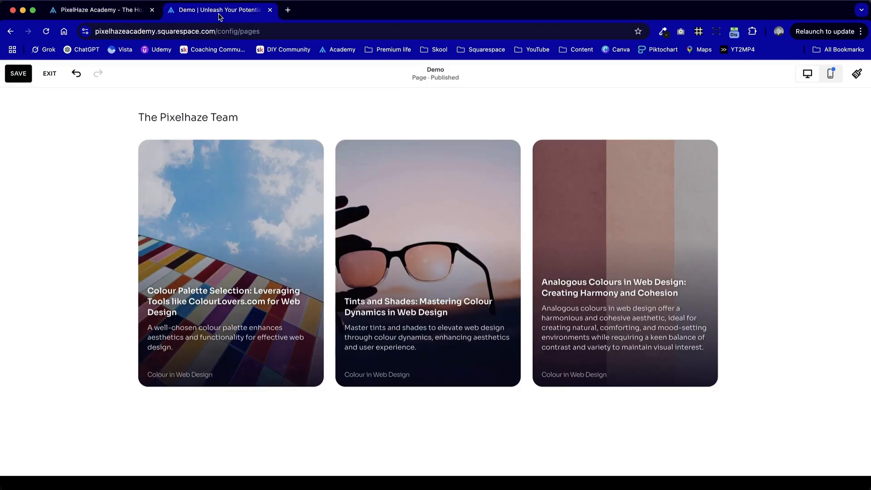
click(18, 73)
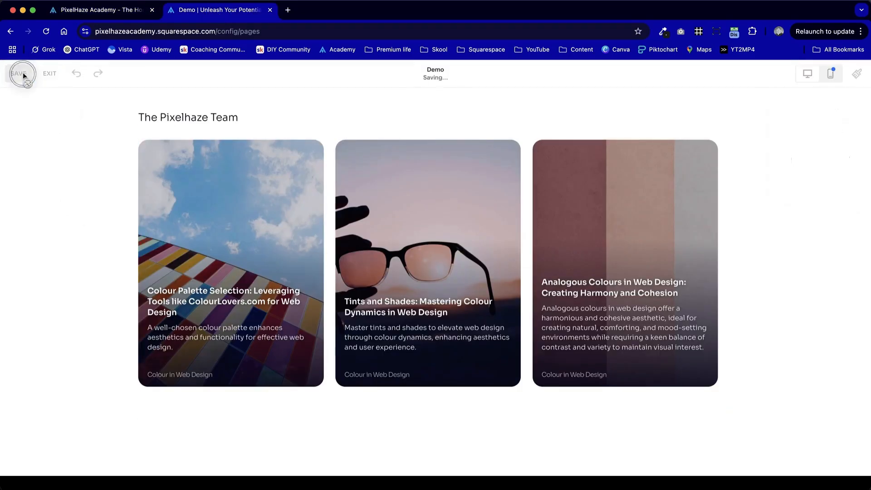
click(59, 75)
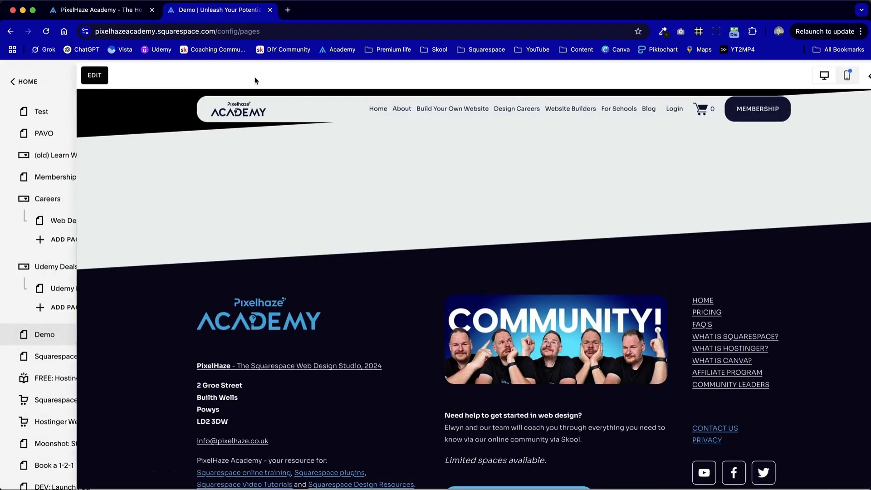
- Preview the filtered blog post cards on the full-screen Demo page and return to the pages view
scroll(653, 262, down, 20)
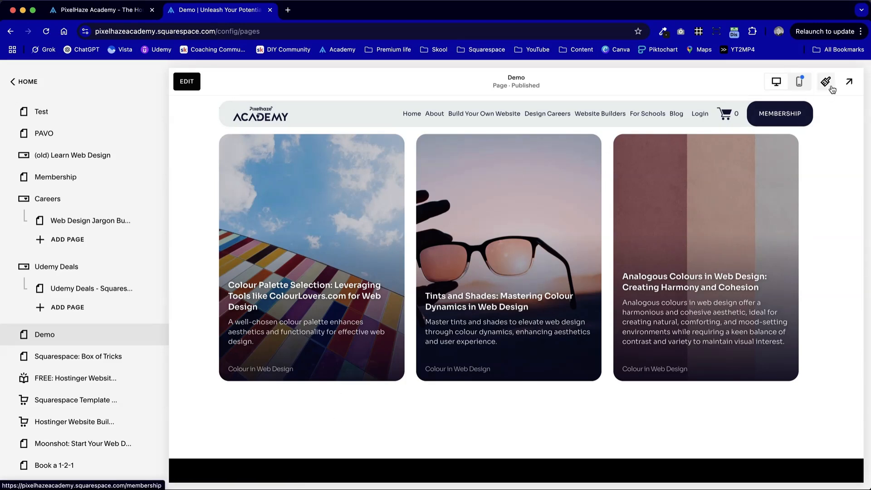
click(848, 81)
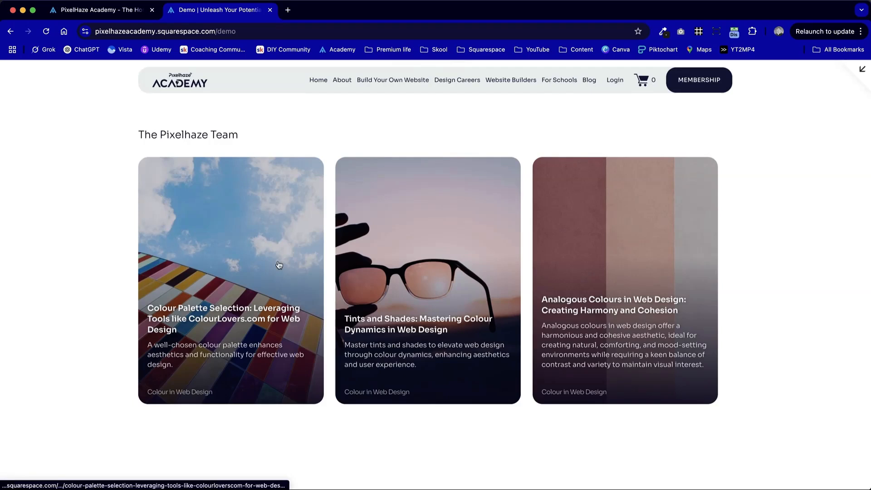
click(859, 71)
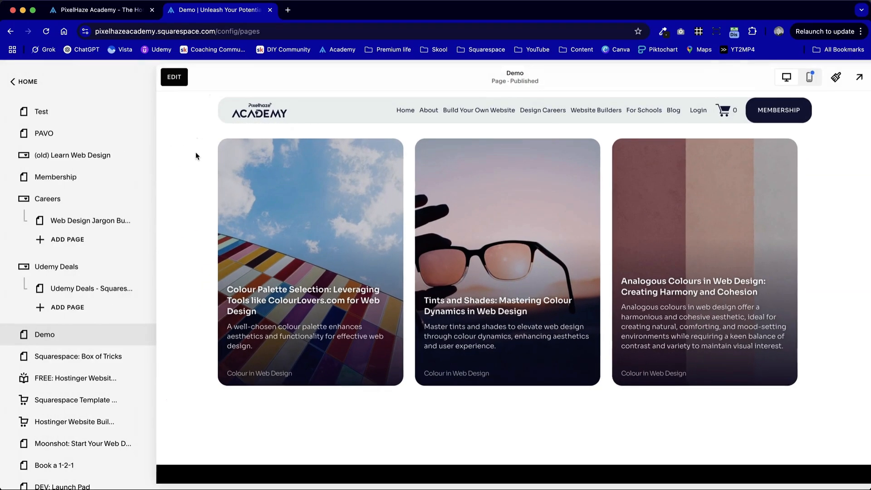
- Reopen the Demo page for editing and add a blank section directly above the Summary block's section
click(182, 81)
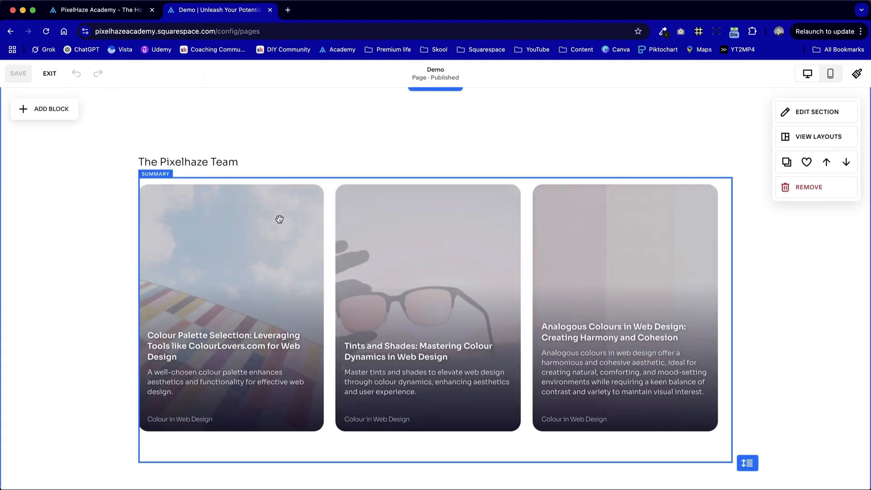
scroll(323, 337, down, 2)
scroll(322, 336, up, 3)
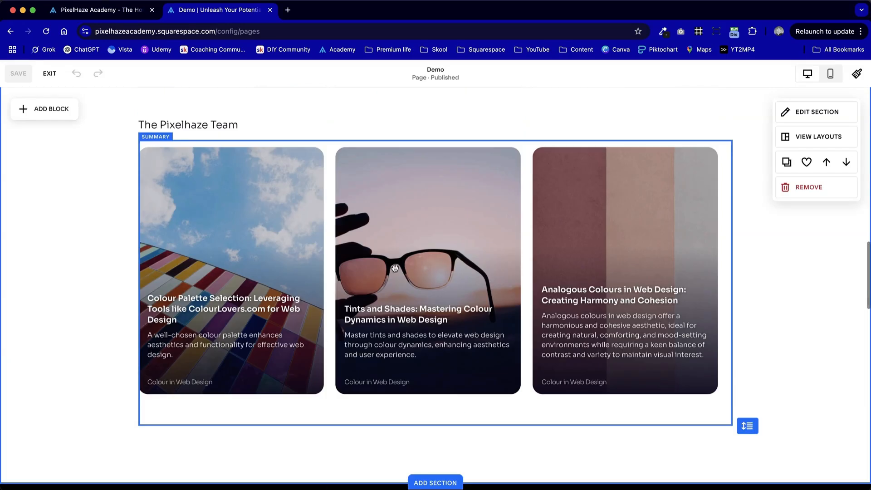
click(451, 239)
click(416, 142)
scroll(416, 142, up, 2)
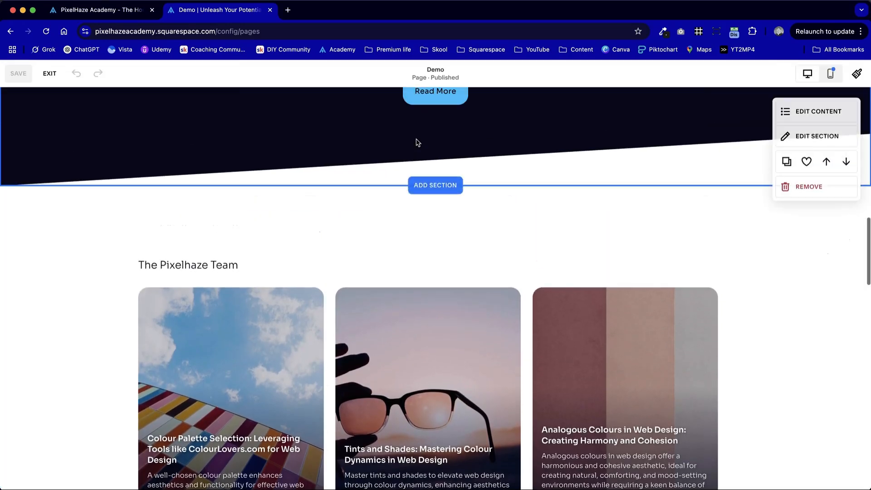
click(442, 188)
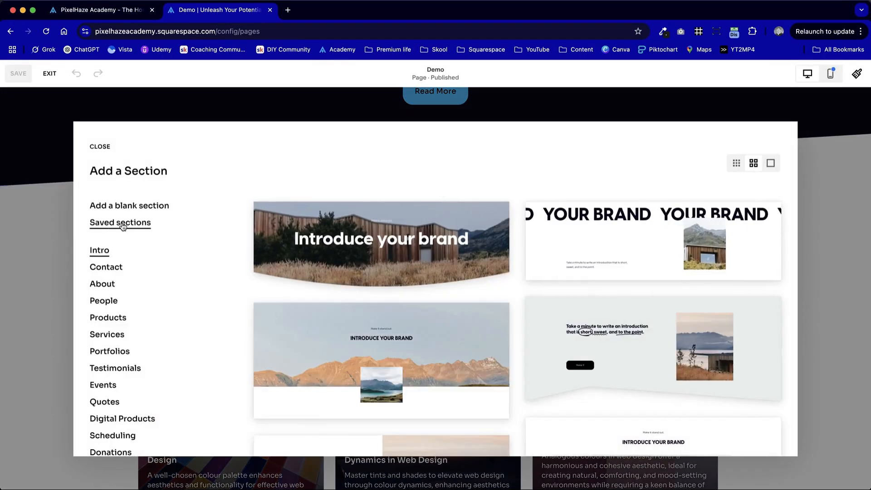
click(136, 206)
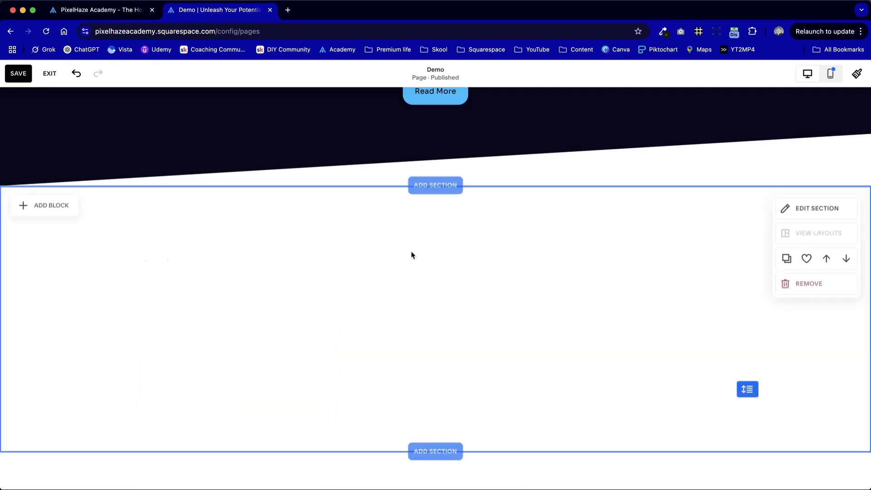
- Apply the Light 1 colour theme to the new blank section
scroll(405, 247, down, 1)
click(821, 177)
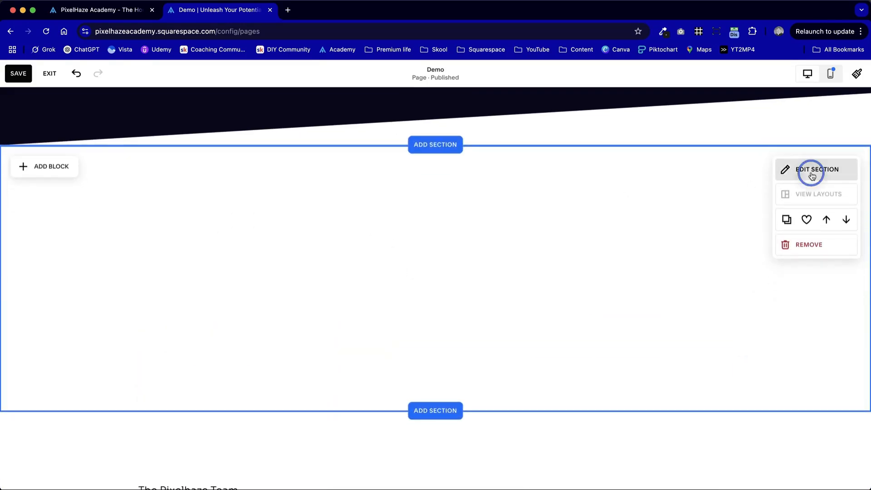
click(798, 184)
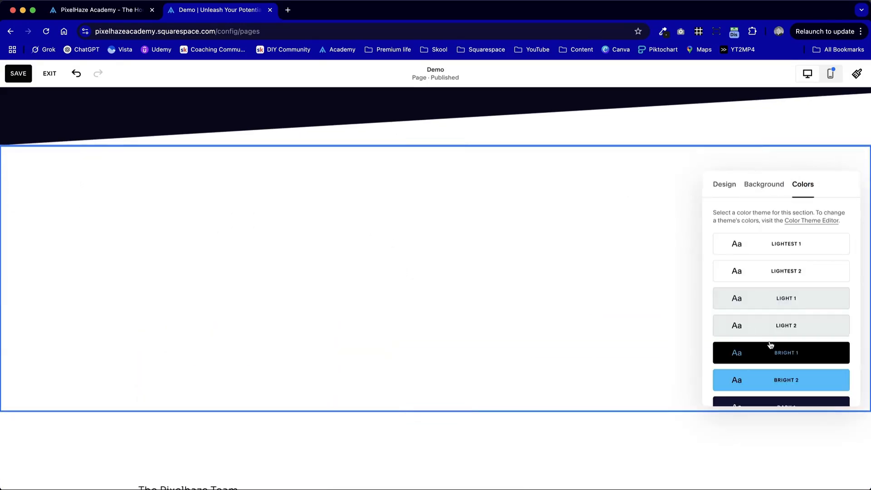
click(788, 300)
click(448, 296)
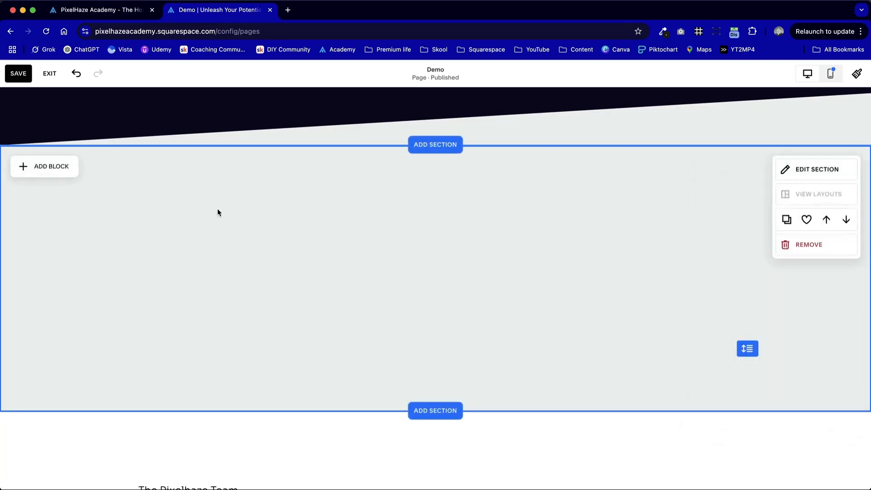
- Enable the divider in the new blank section's styling to give its lower edge an angled transition
scroll(341, 257, down, 3)
scroll(341, 254, up, 2)
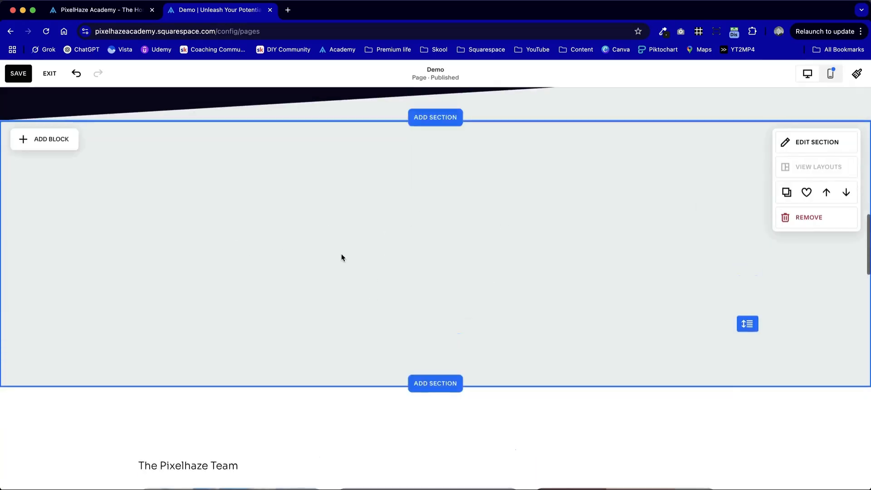
scroll(341, 254, down, 1)
scroll(341, 254, up, 8)
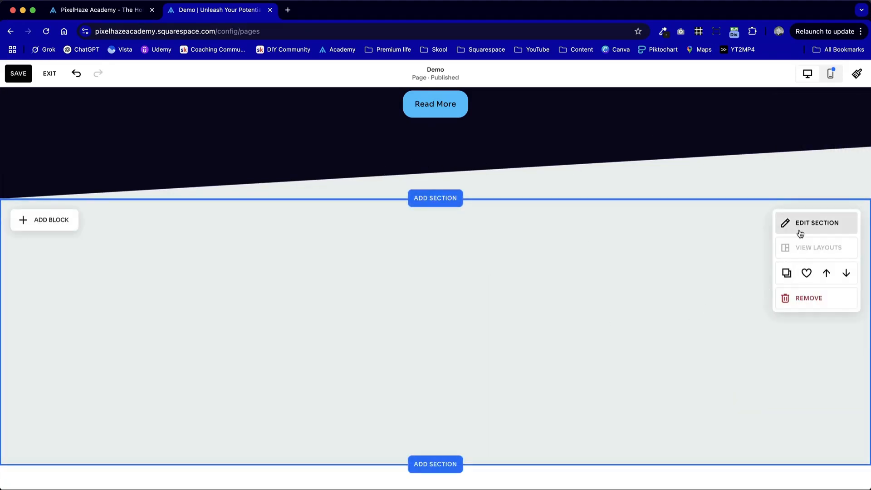
click(804, 224)
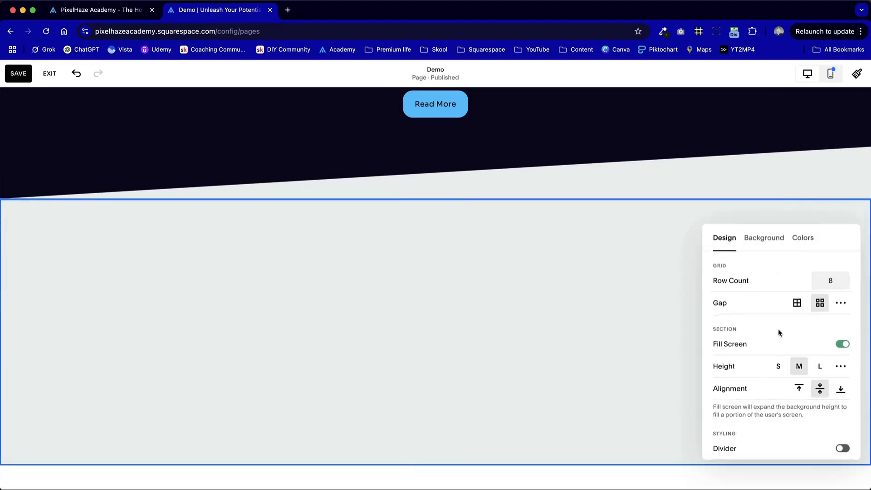
scroll(777, 329, down, 3)
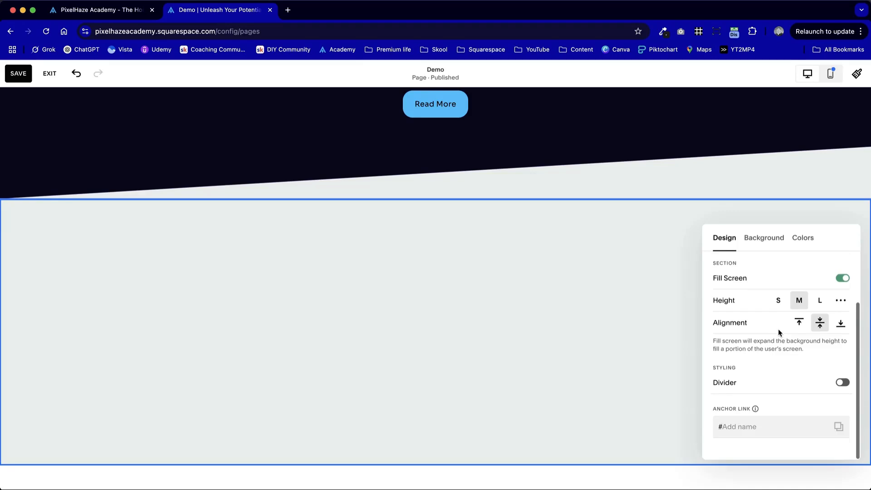
click(843, 382)
scroll(794, 327, down, 4)
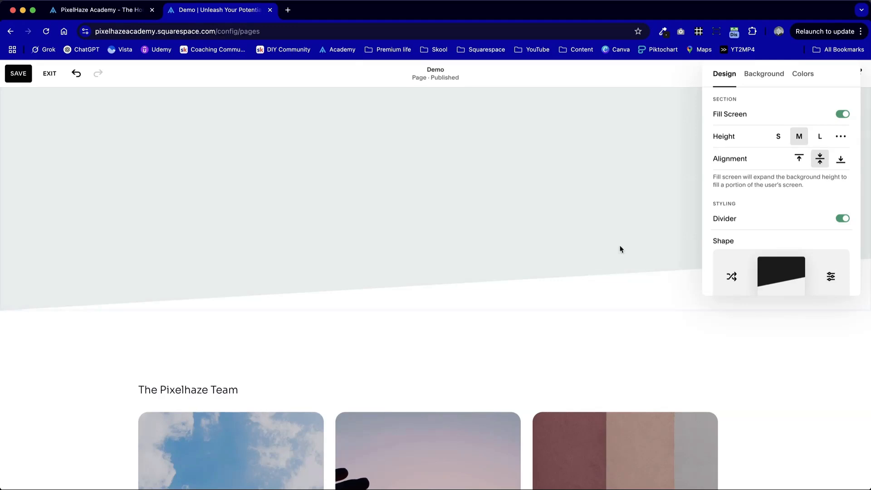
scroll(573, 177, up, 5)
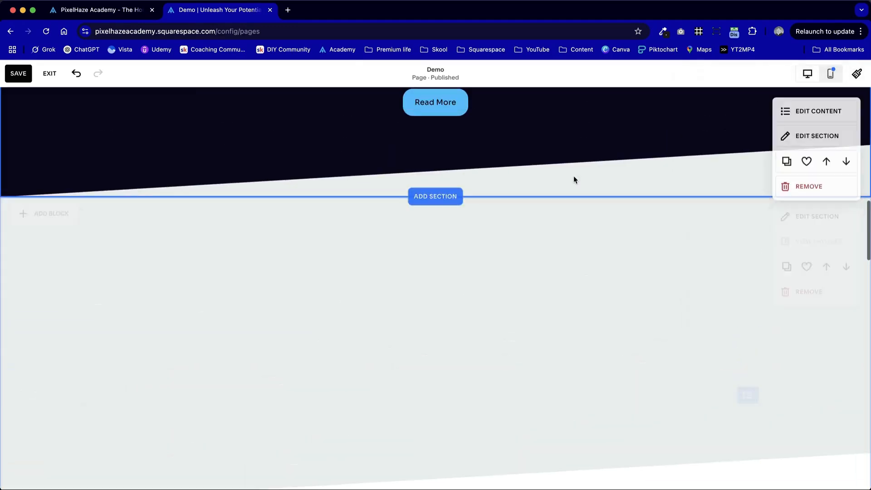
- Add a Summary block to the new section and widen it to match the Summary block in the section below
scroll(573, 177, down, 2)
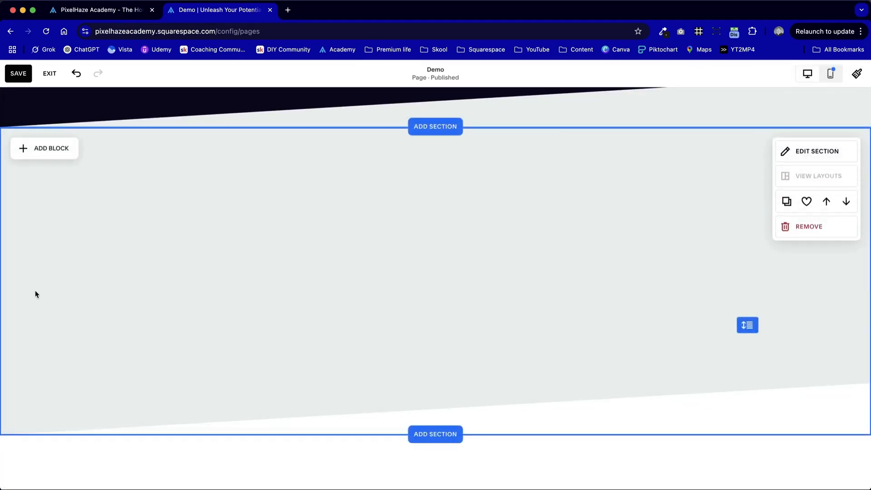
click(58, 158)
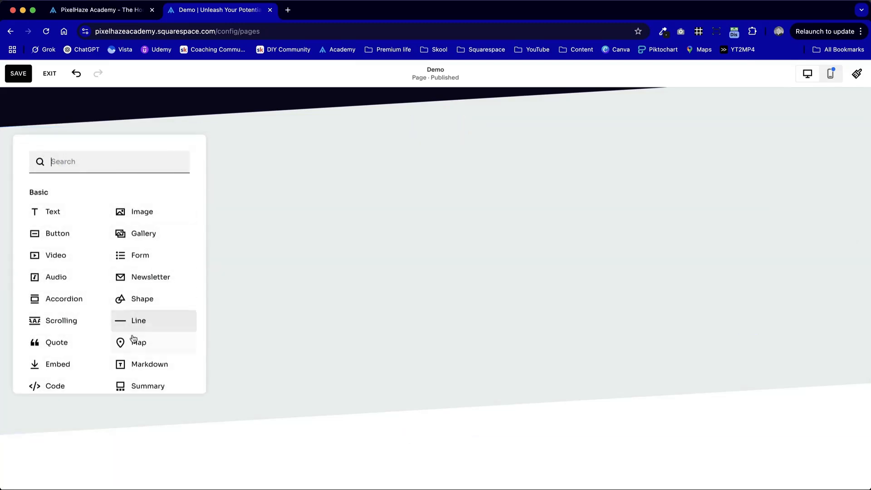
click(146, 385)
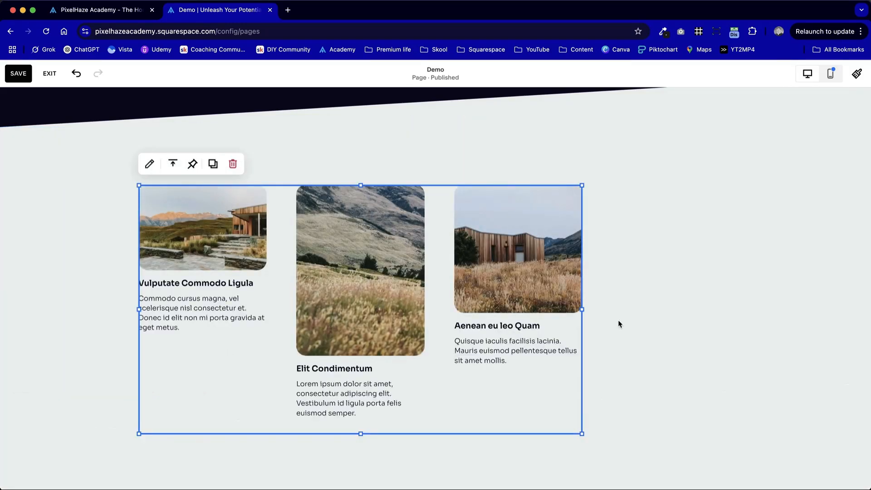
drag(580, 309, 732, 312)
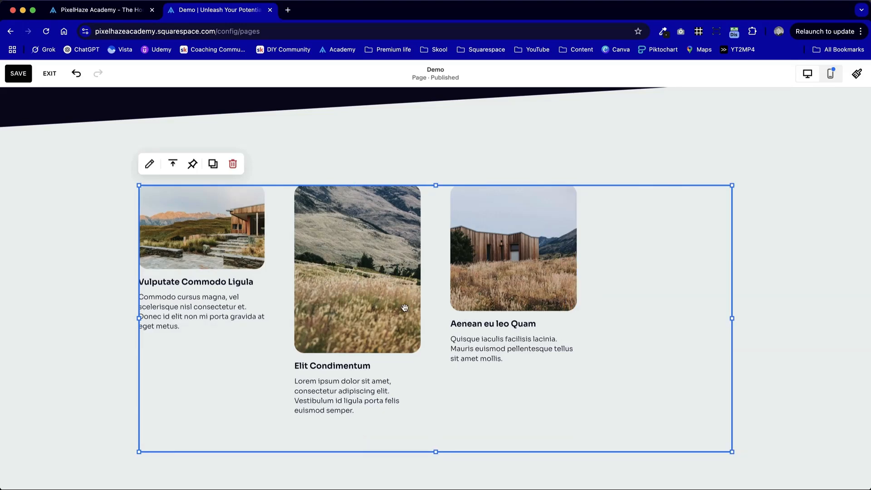
scroll(448, 370, down, 10)
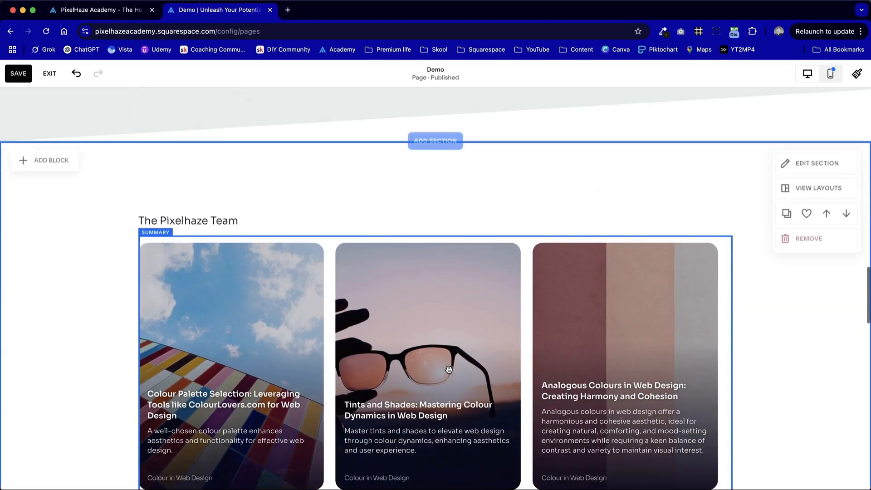
scroll(449, 347, up, 10)
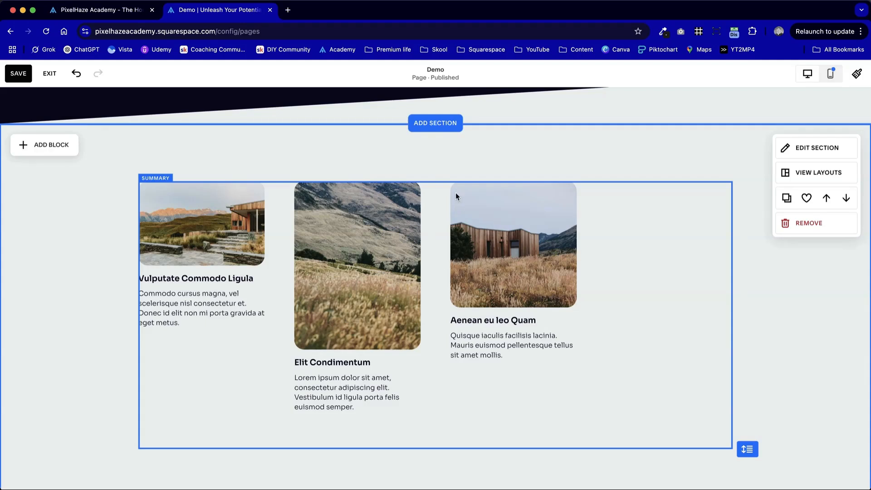
scroll(390, 268, up, 2)
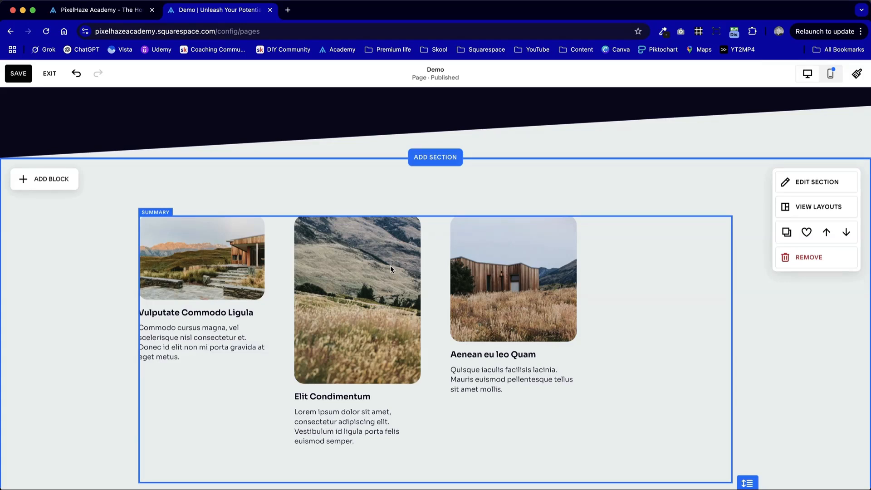
- Open the new Summary block's settings, move them clear of the block's edge and choose the Carousel layout
click(503, 281)
click(518, 277)
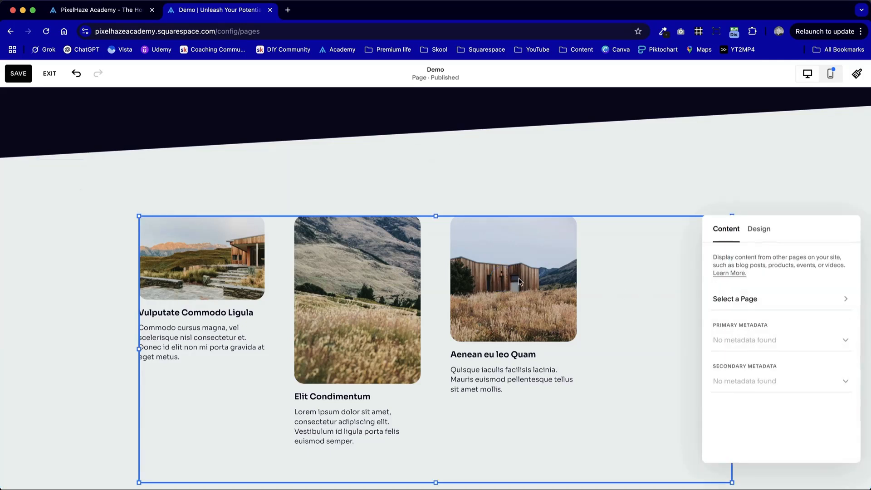
drag(808, 219, 589, 80)
click(550, 91)
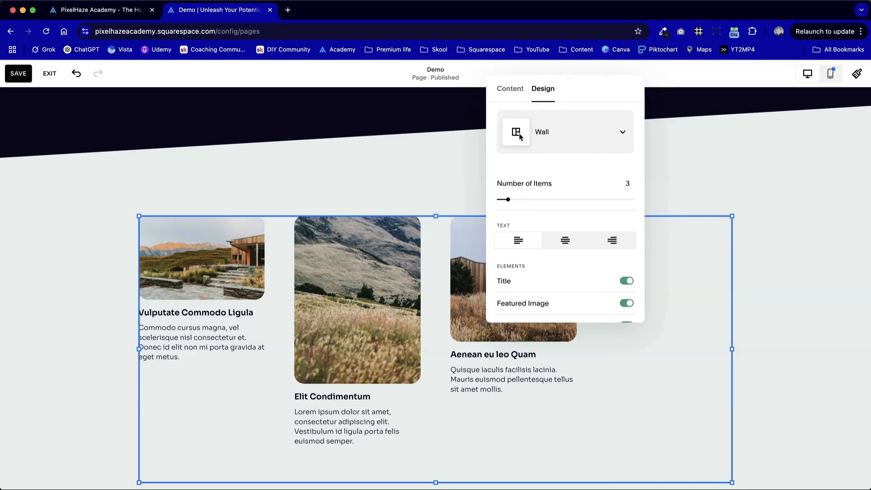
click(578, 135)
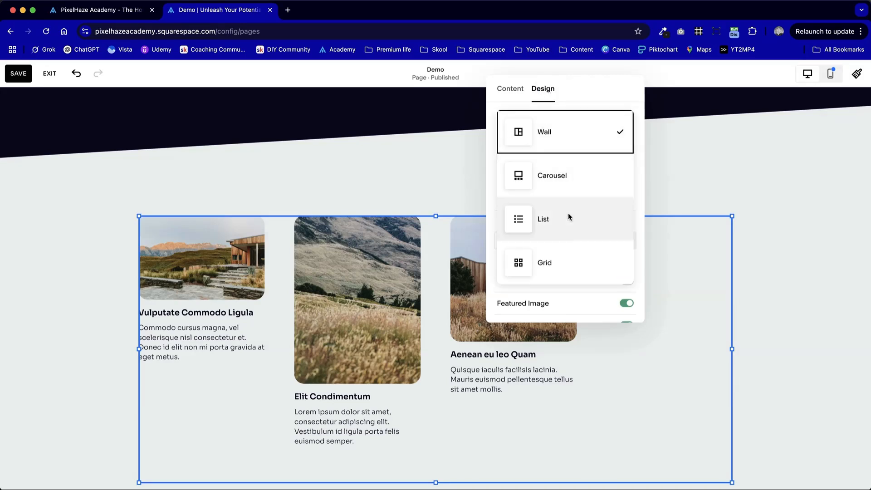
click(593, 183)
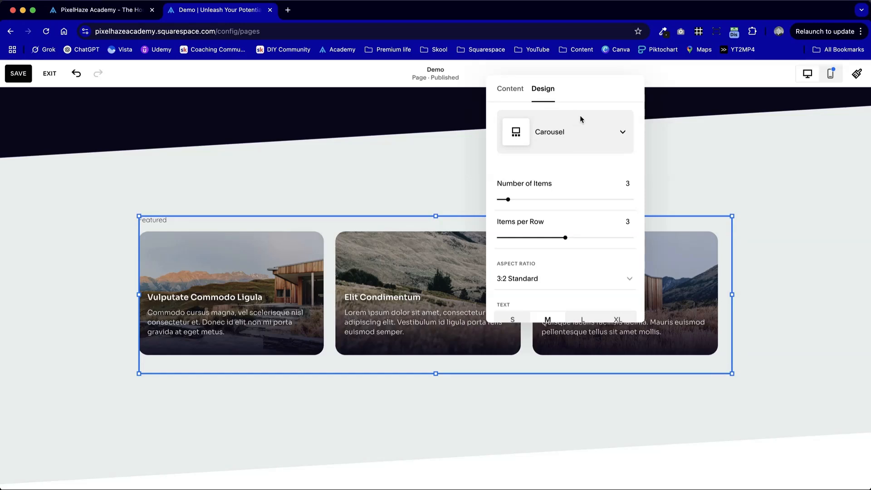
- Set the Summary carousel to 8 items in total with 2 items per row
click(608, 127)
click(611, 129)
drag(508, 199, 531, 199)
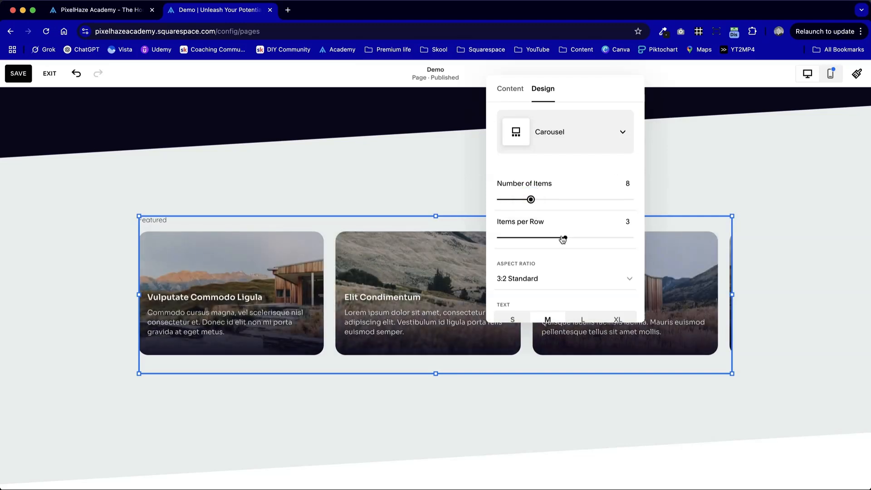
drag(563, 239, 533, 236)
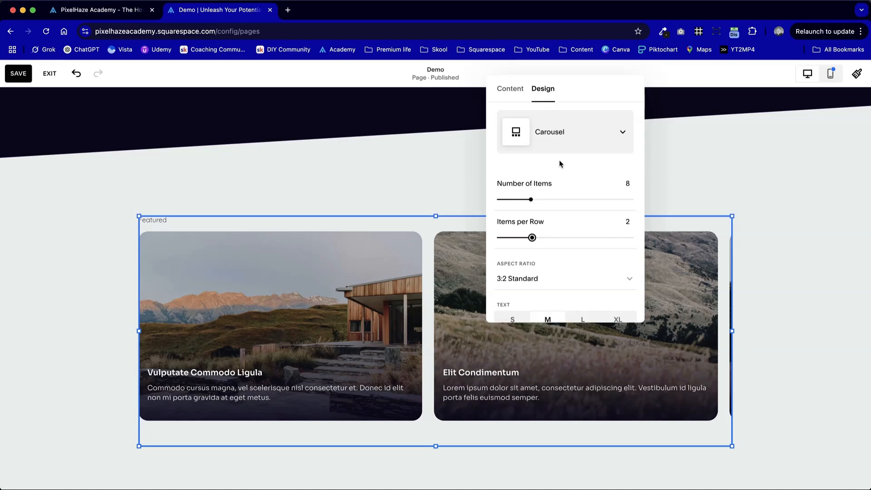
- Switch the Summary block's layout to Grid and look over the resulting arrangement of items
click(567, 136)
click(567, 221)
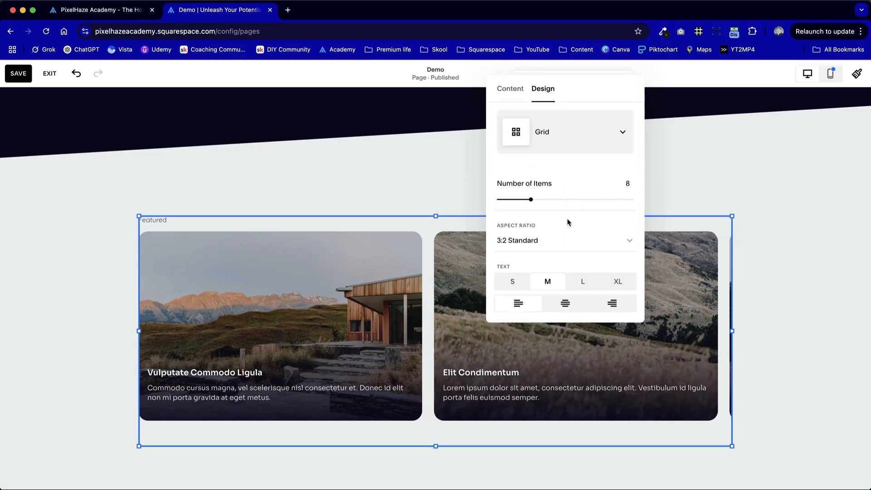
scroll(299, 284, down, 5)
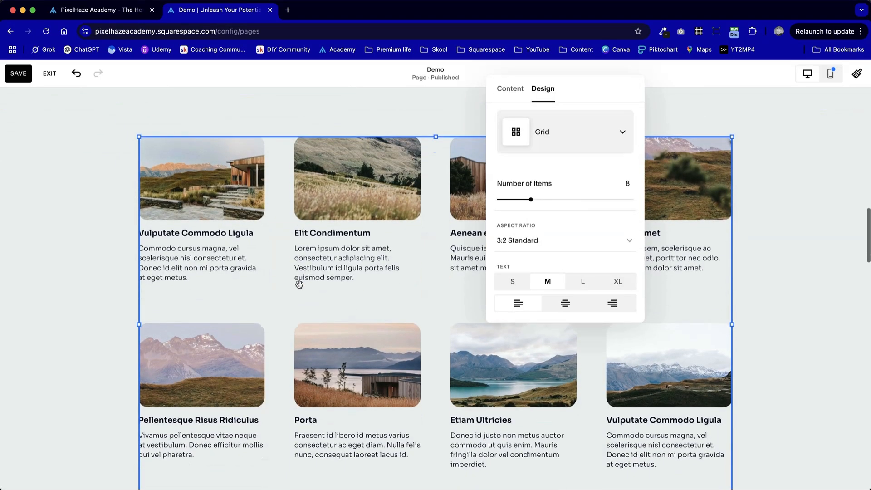
scroll(376, 262, up, 2)
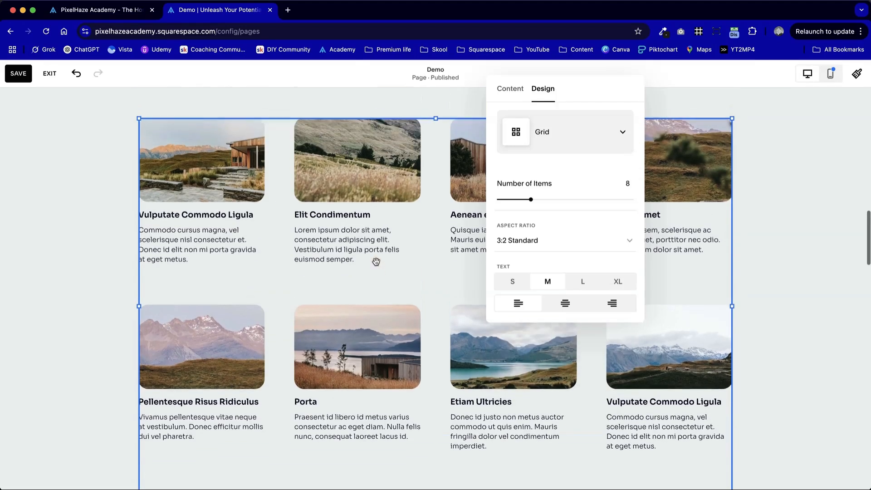
- Set the Summary grid's column width to 360 px and its gutter width to 40 px
scroll(538, 207, down, 8)
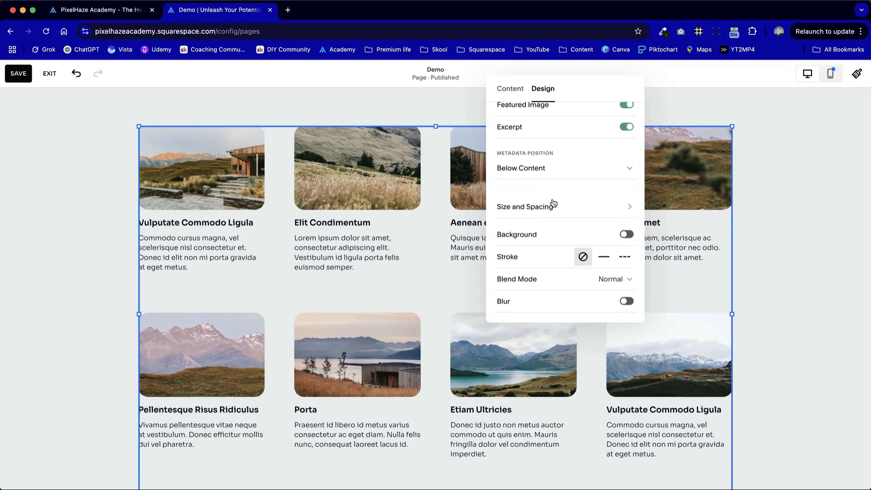
click(550, 199)
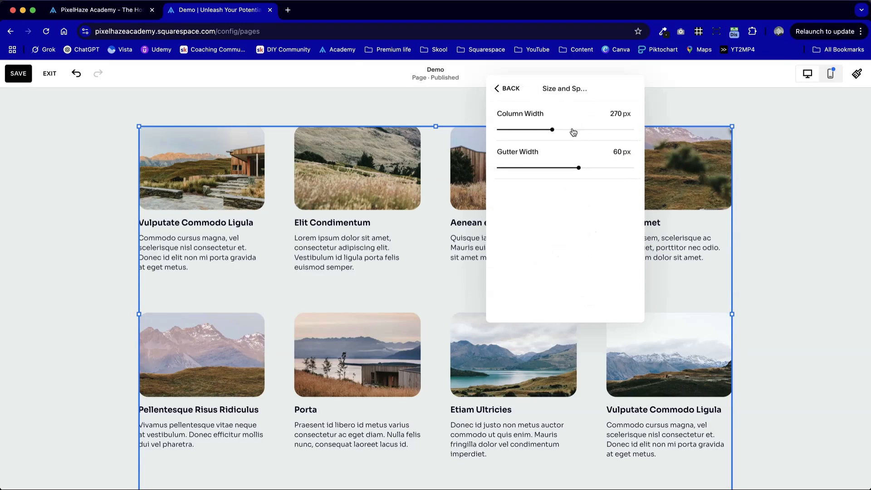
click(572, 129)
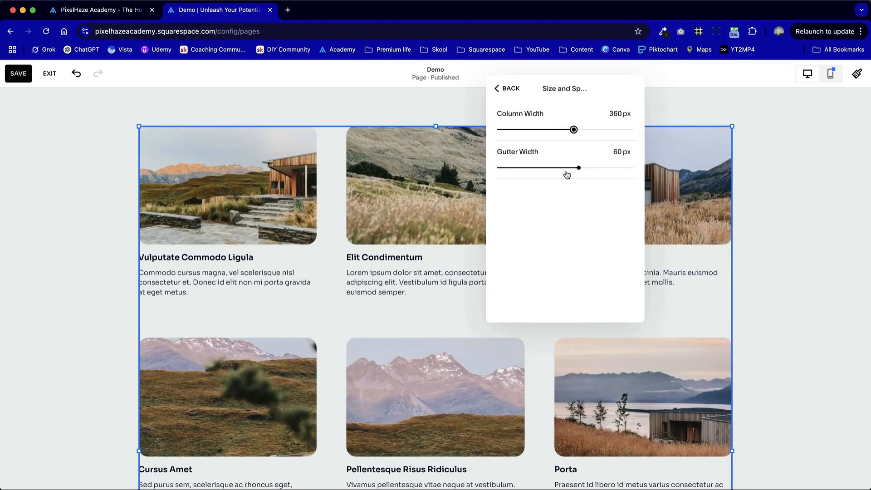
drag(580, 169, 551, 167)
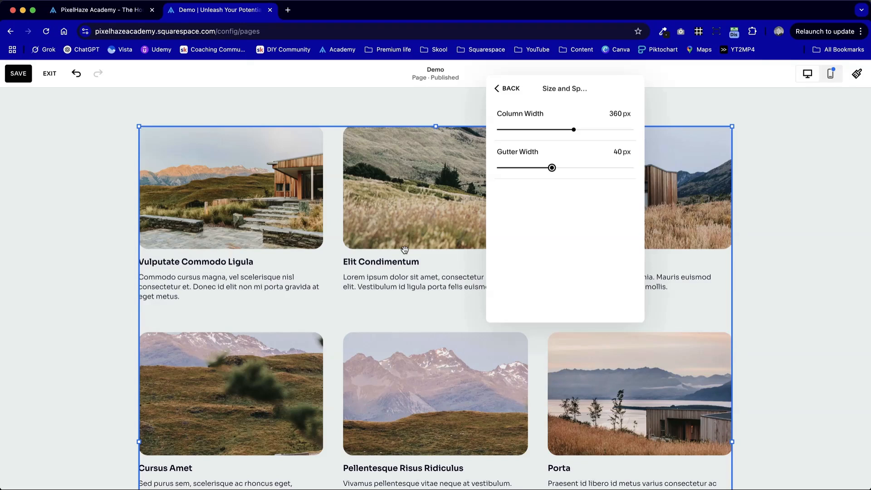
click(513, 93)
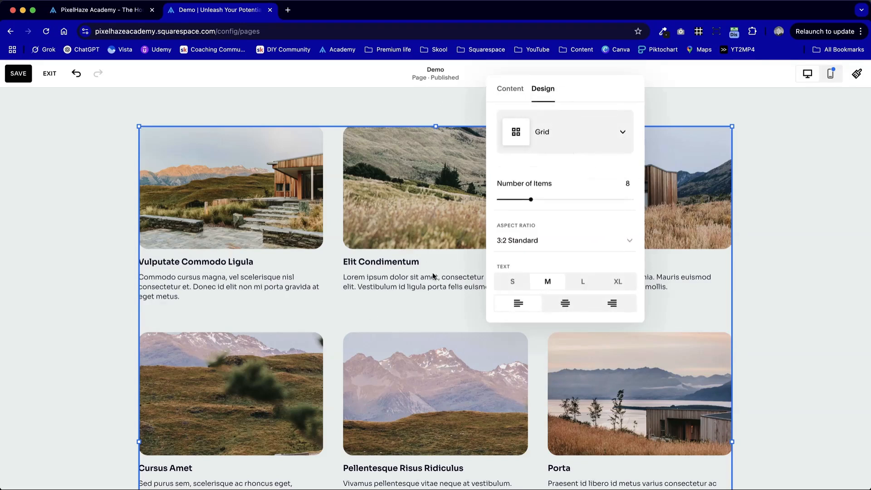
- Choose the Web Design 101 blog as the Summary block's source page and review the posts in the grid
click(520, 92)
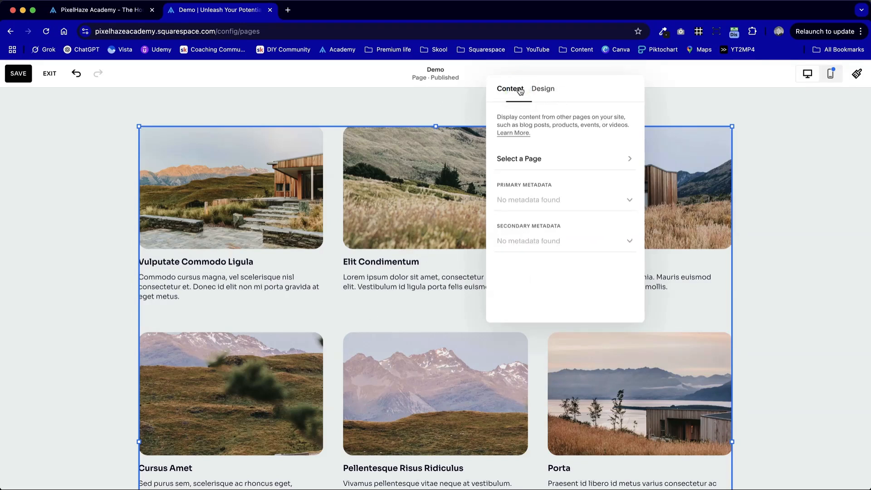
click(526, 168)
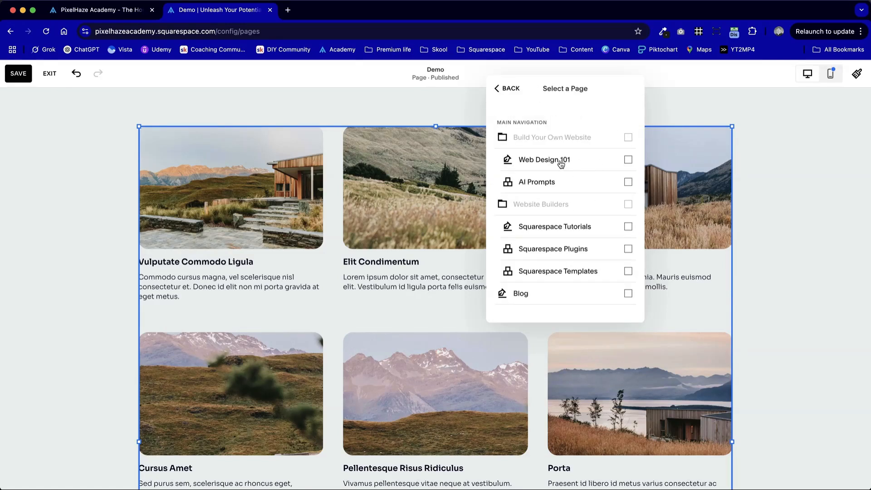
click(573, 166)
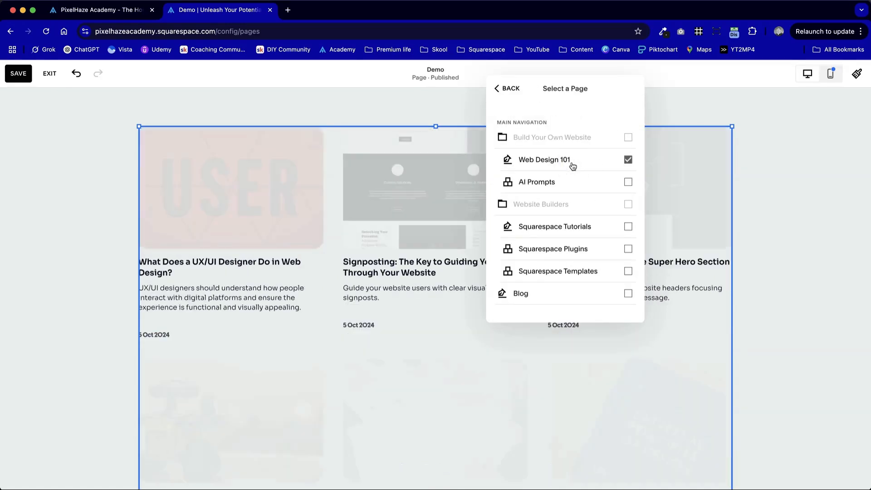
scroll(377, 274, down, 8)
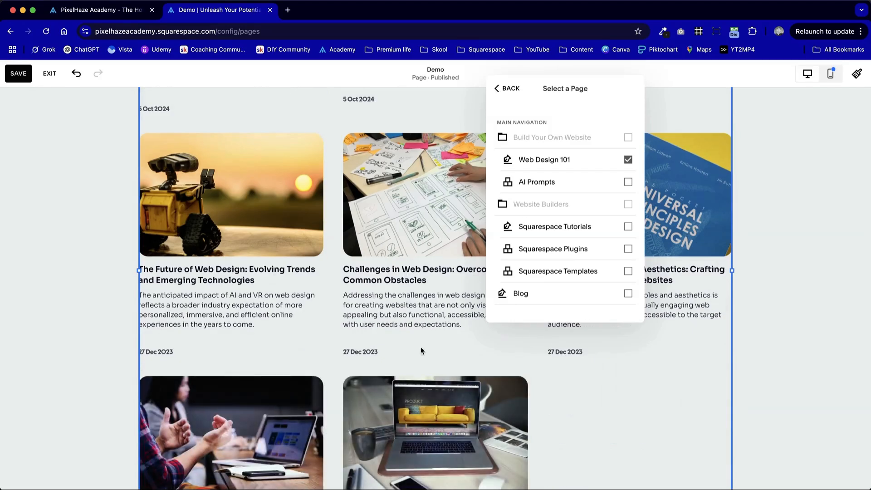
scroll(370, 390, down, 2)
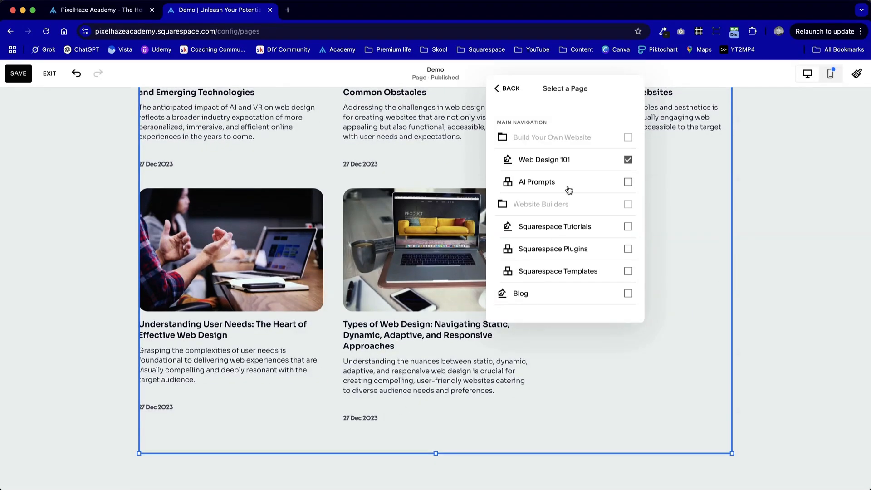
click(502, 88)
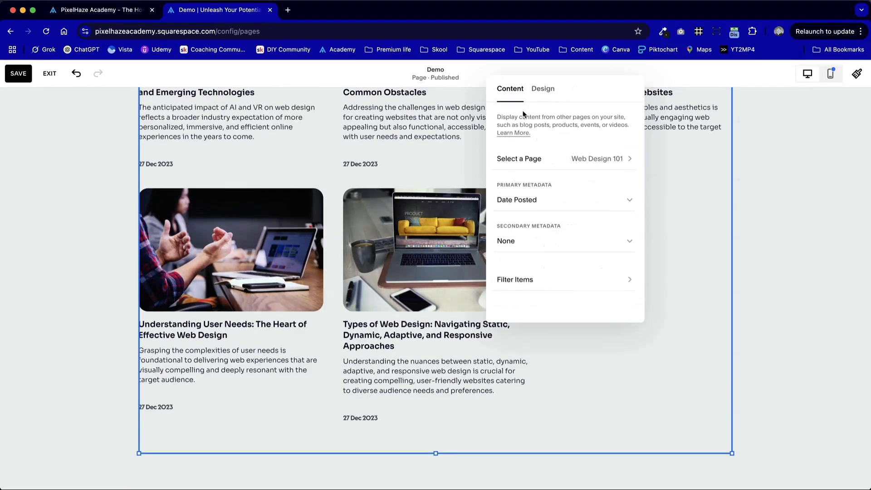
- Set the Summary block's primary metadata to Category
click(536, 204)
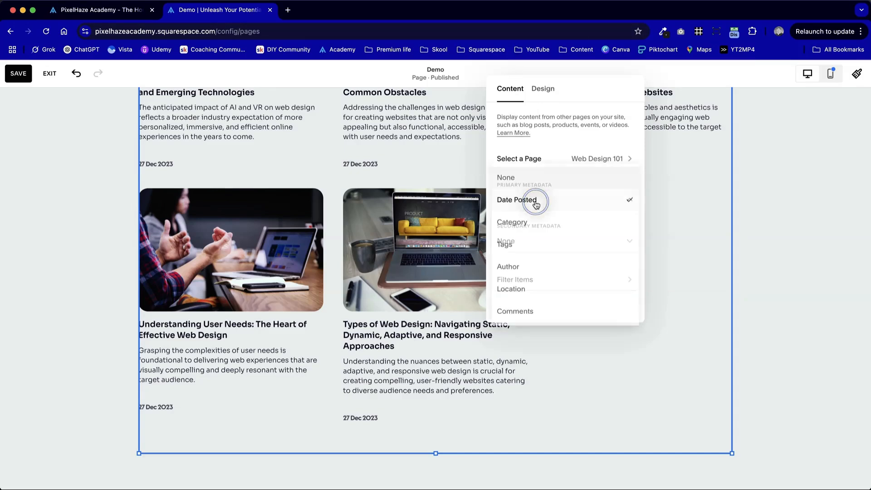
click(536, 224)
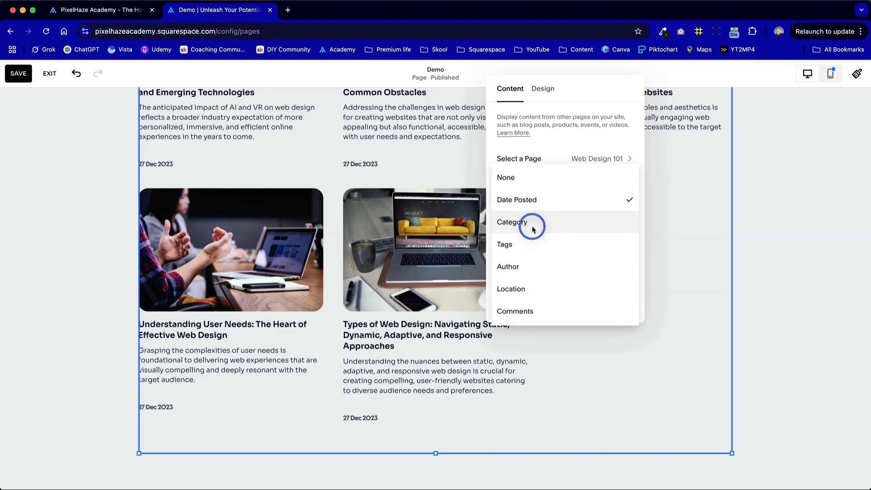
- Close the Summary block's settings and review the category labels beneath the posts in the grid
click(104, 215)
scroll(104, 217, up, 10)
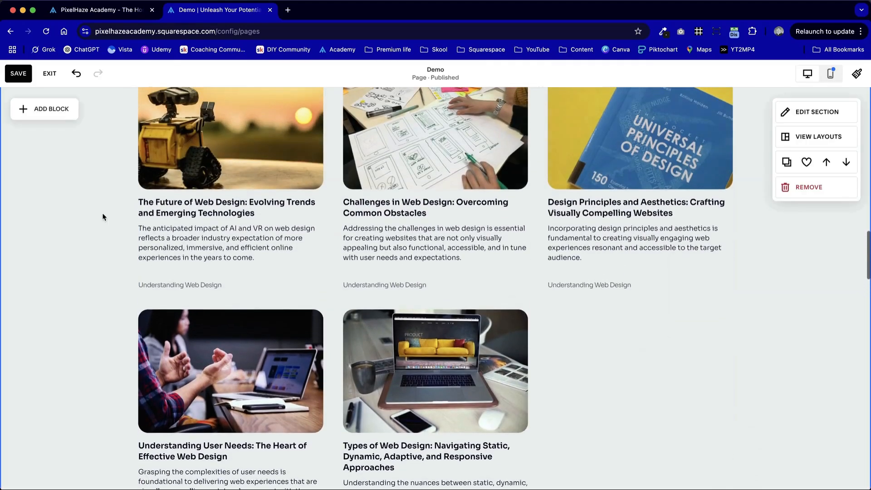
scroll(104, 217, up, 3)
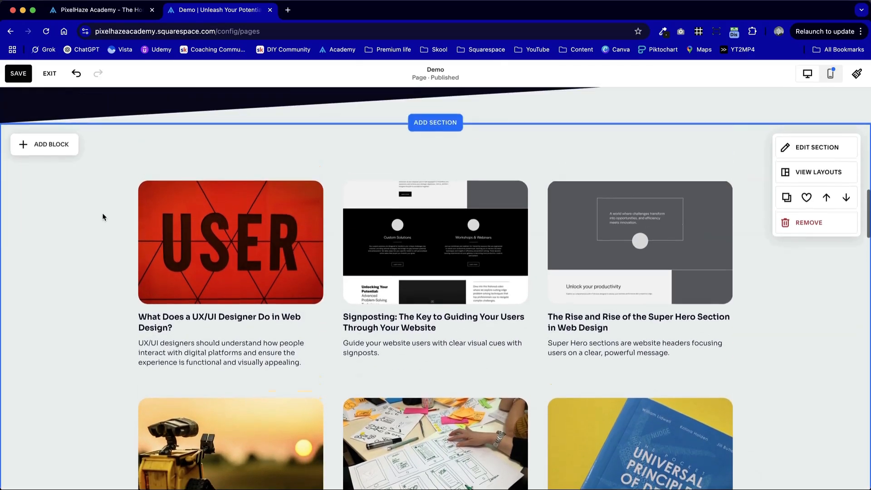
scroll(525, 331, down, 10)
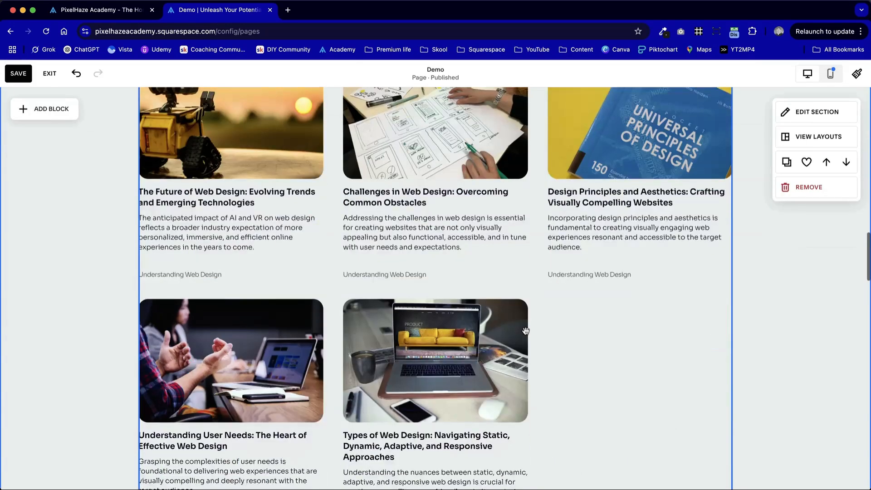
scroll(526, 331, up, 5)
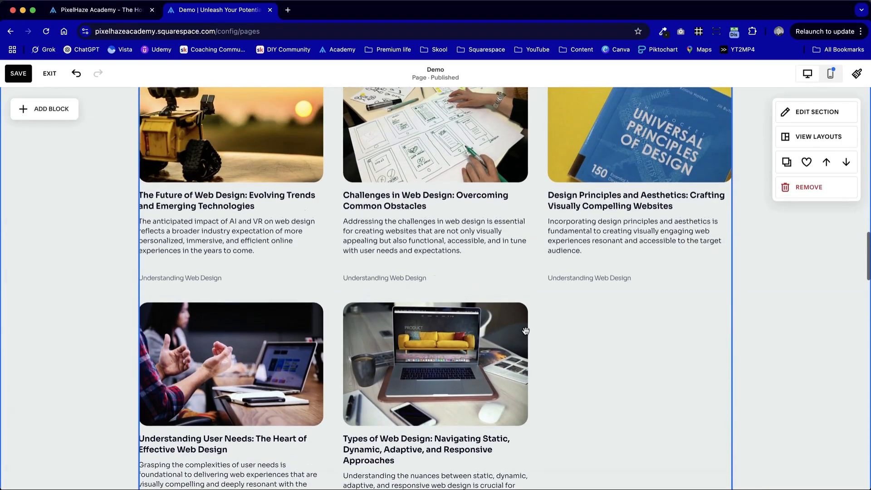
scroll(525, 331, down, 6)
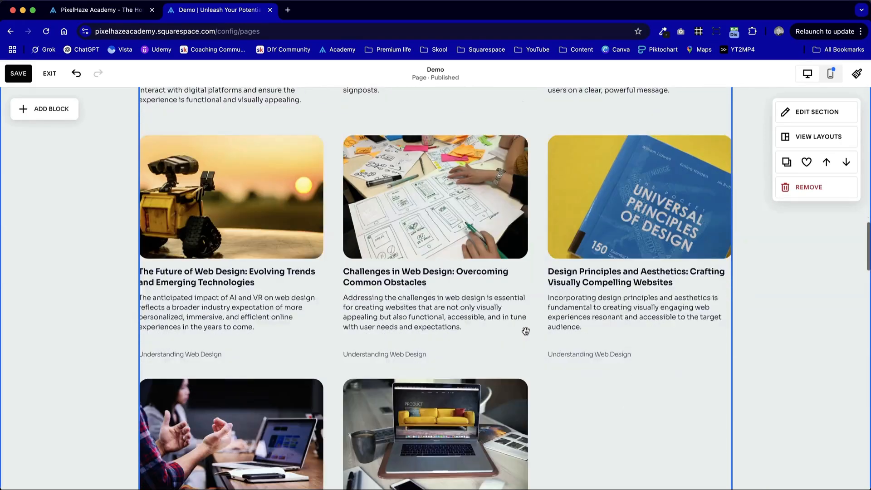
- Set the Summary block's number of items to 12
double_click(525, 331)
drag(828, 103, 599, 140)
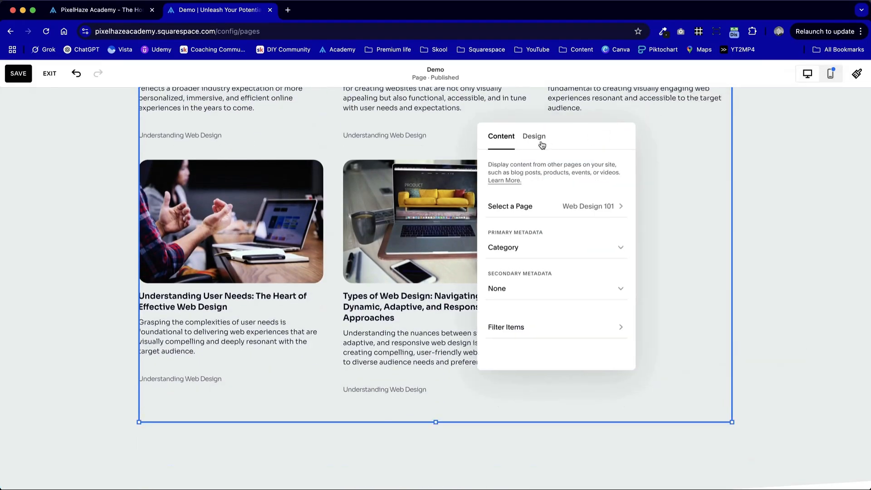
click(534, 138)
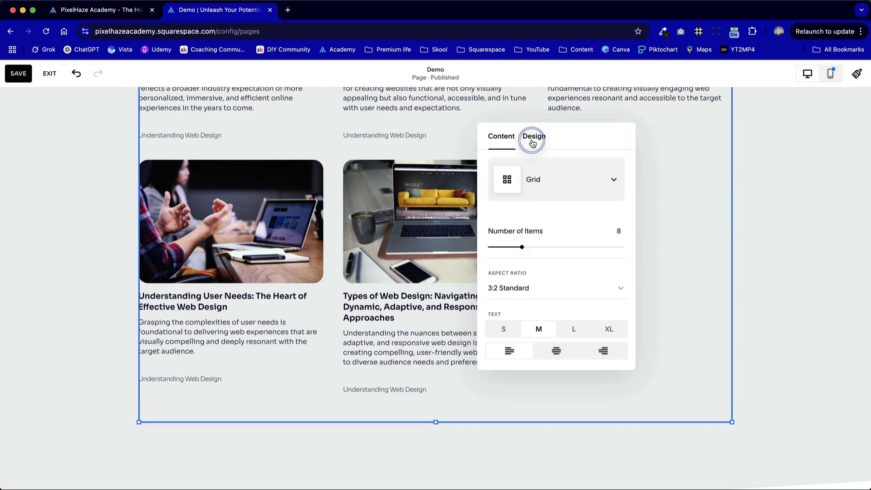
click(521, 246)
drag(521, 246, 539, 247)
click(755, 239)
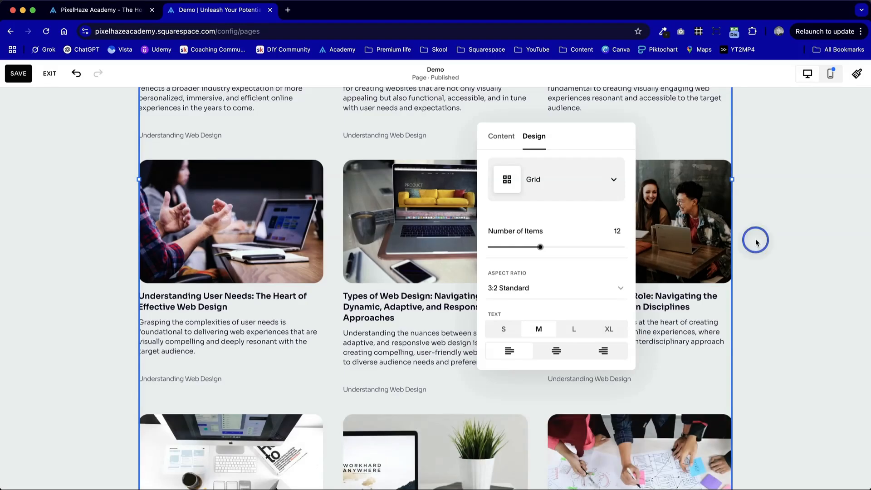
- Look over the extended Summary grid down to its last row and save the Demo page
scroll(755, 239, down, 3)
scroll(755, 239, down, 5)
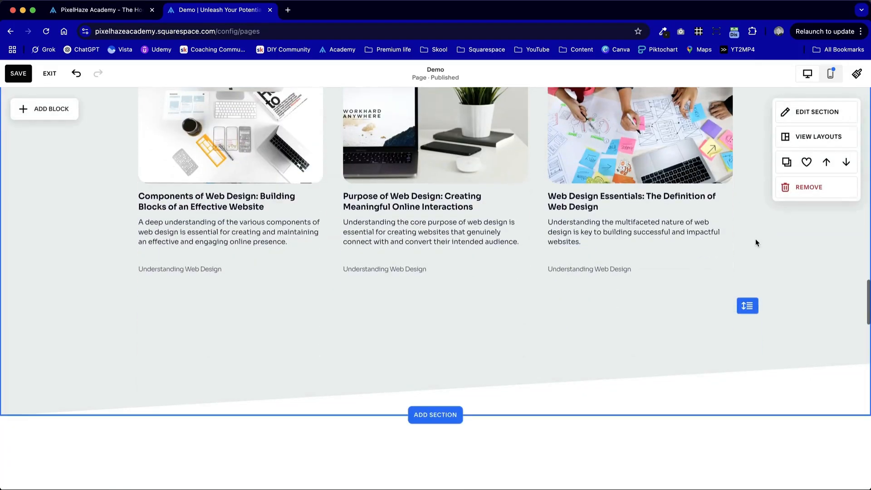
scroll(755, 238, up, 10)
scroll(755, 243, down, 12)
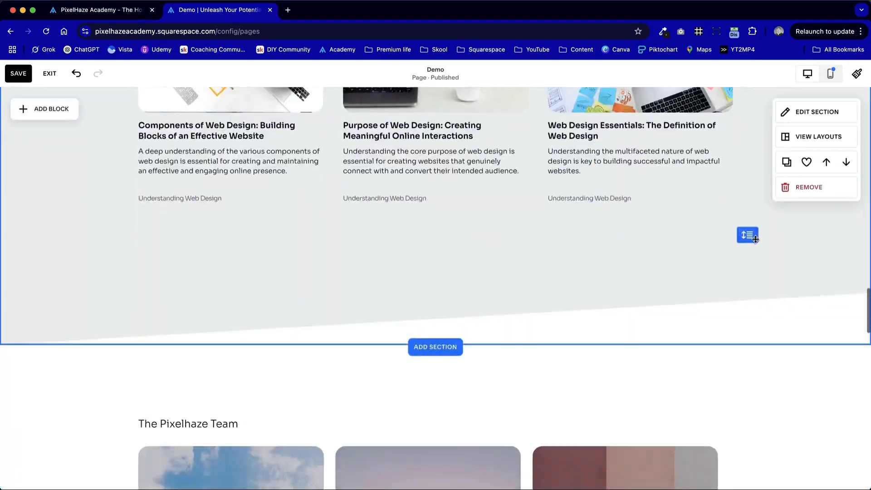
scroll(755, 242, up, 4)
scroll(755, 243, up, 10)
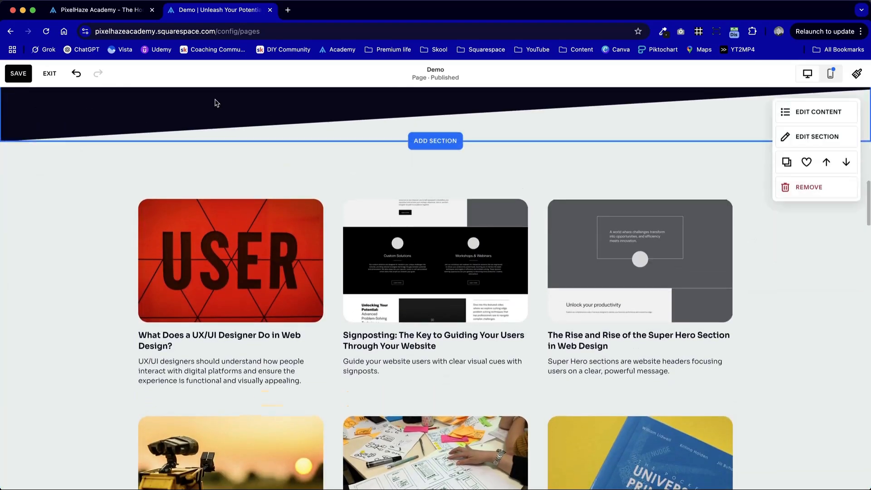
click(9, 75)
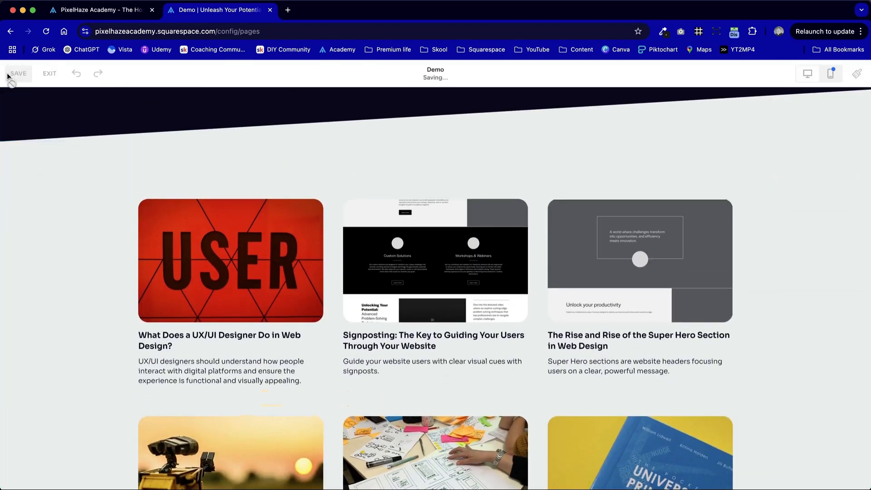
- Check the saved page, exit page editing and review the blog grid in the site preview
scroll(313, 177, up, 12)
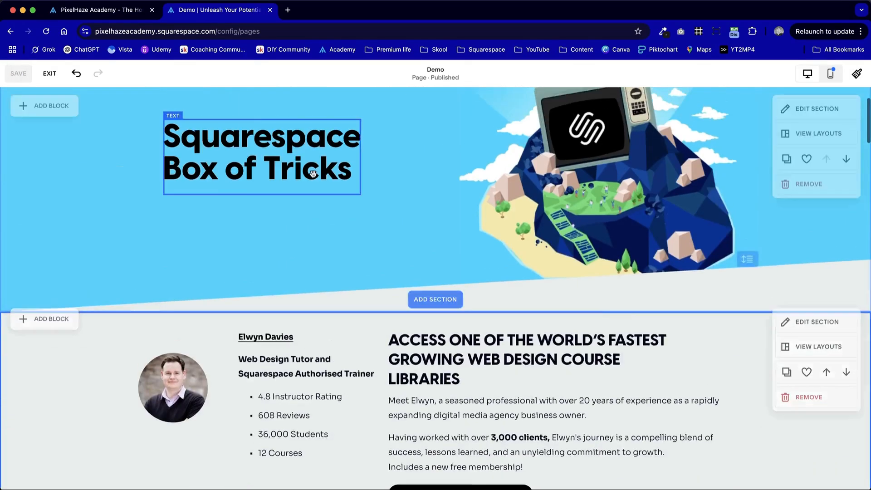
scroll(467, 288, down, 20)
scroll(467, 289, up, 1)
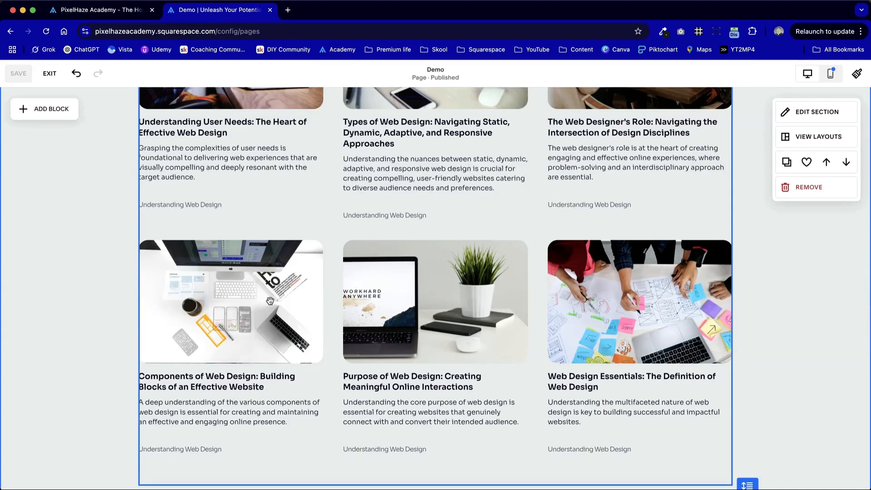
click(50, 74)
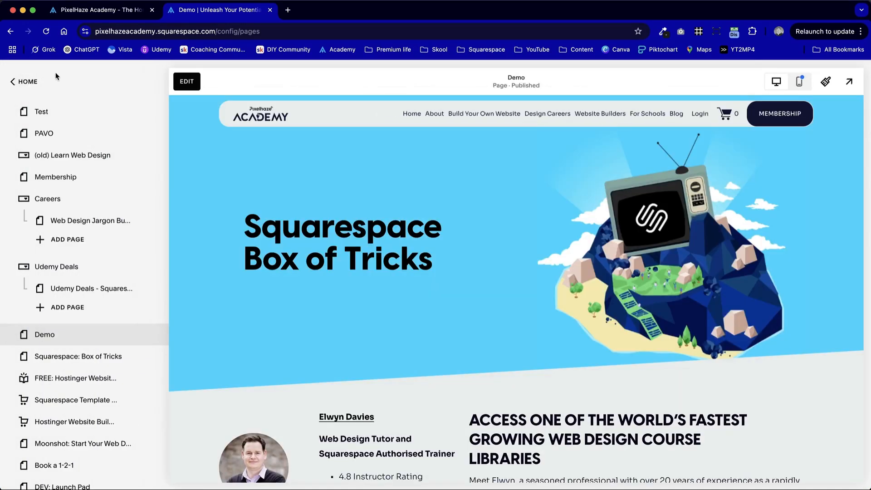
scroll(301, 292, down, 15)
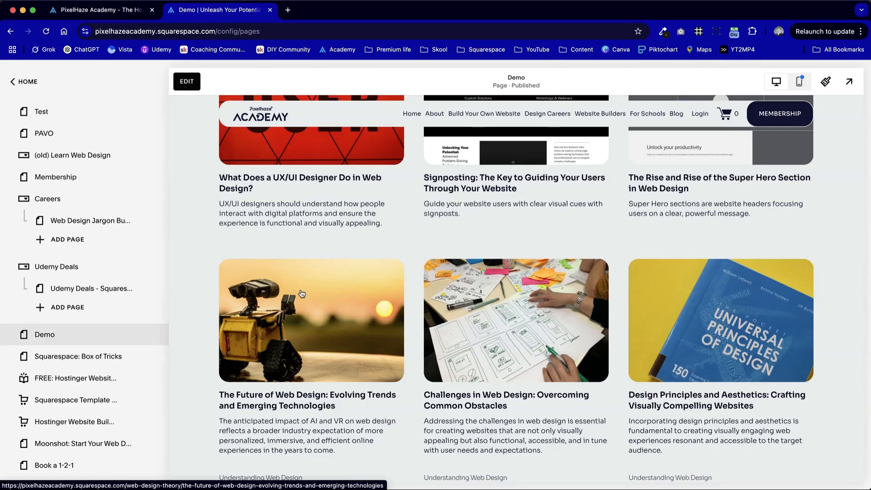
scroll(301, 293, up, 10)
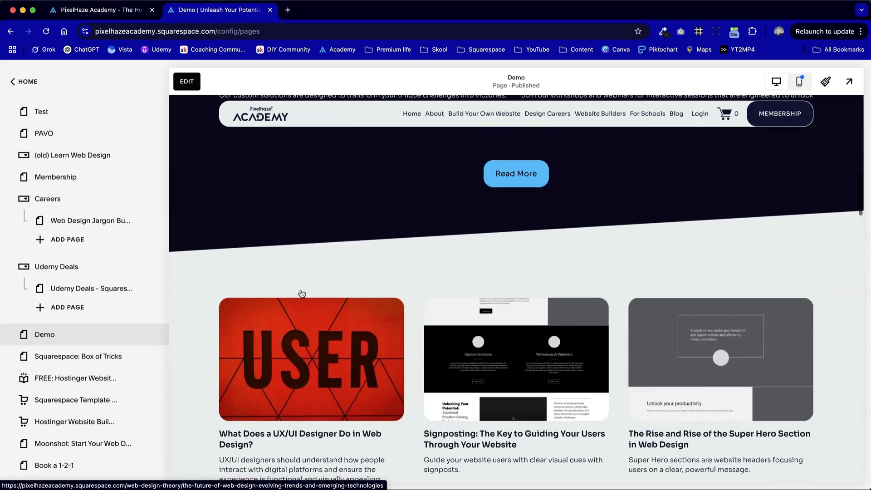
scroll(300, 293, down, 10)
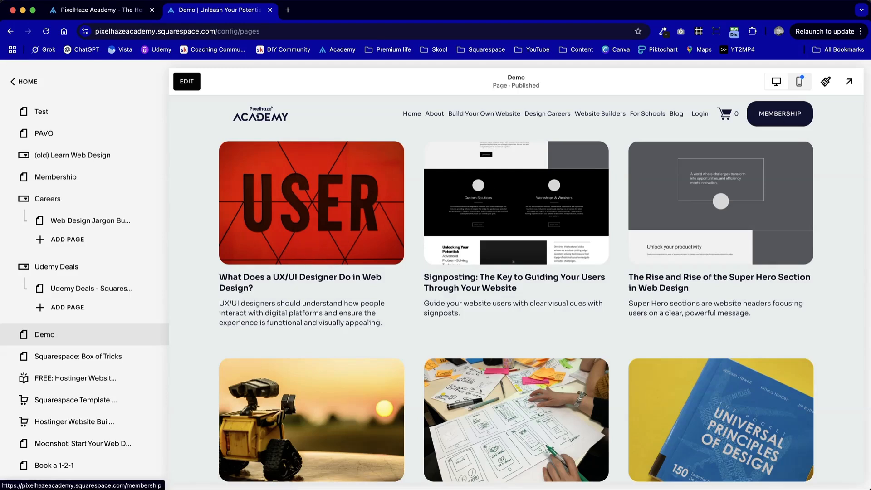
- View the Demo page full screen, then open the "What Does a UX/UI Designer Do in Web Design?" post and look through it
click(848, 81)
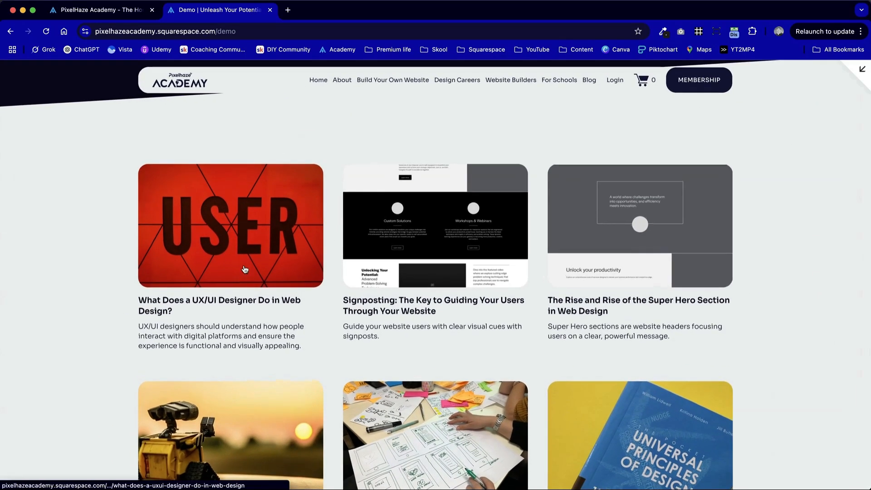
click(239, 231)
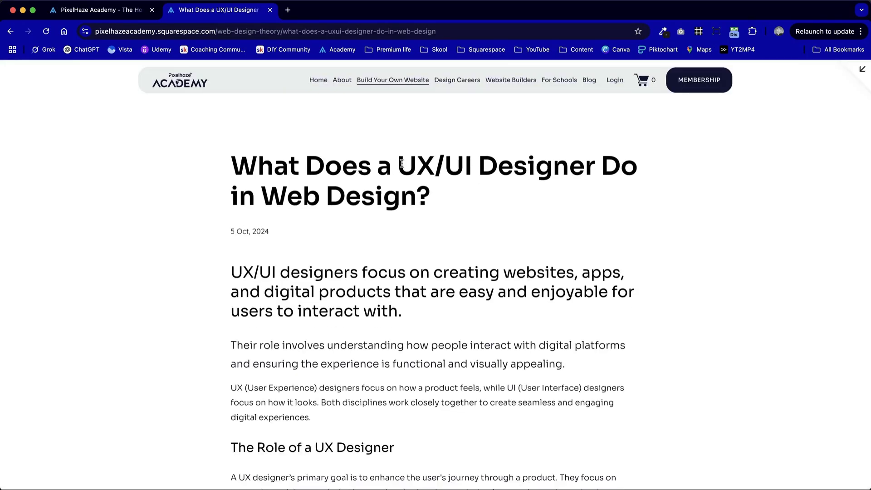
scroll(396, 263, down, 20)
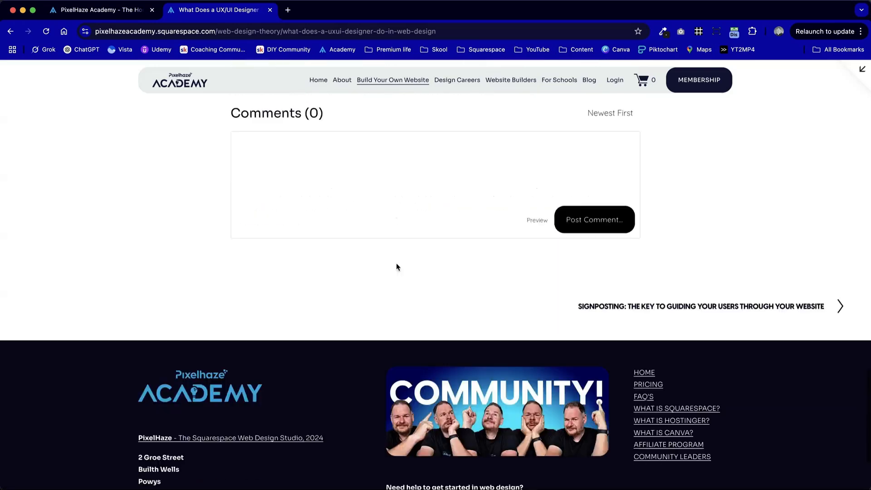
scroll(396, 263, up, 4)
scroll(396, 267, up, 20)
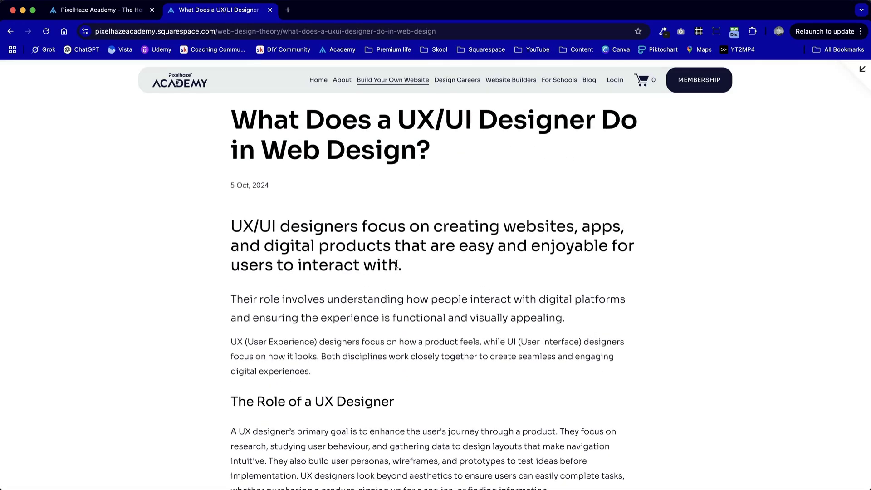
- Leave the full-screen view, open the UX/UI designer post for editing and examine its content from takeaway notes to introduction
click(863, 73)
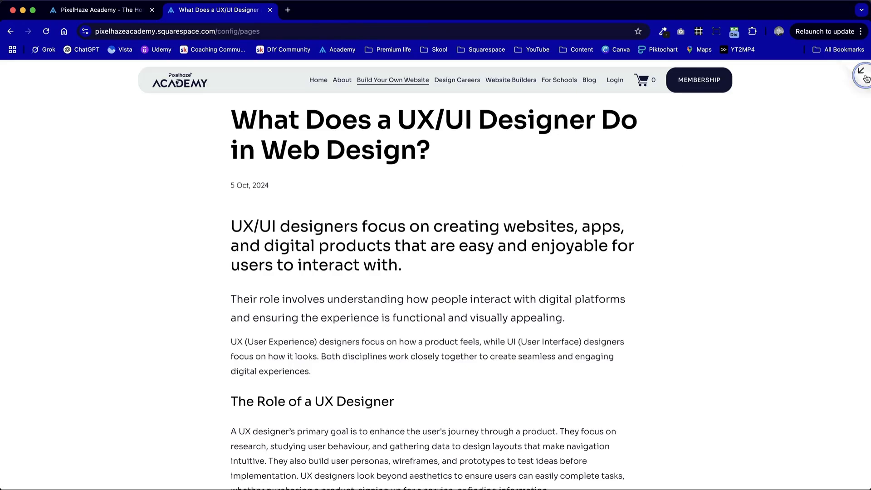
click(186, 82)
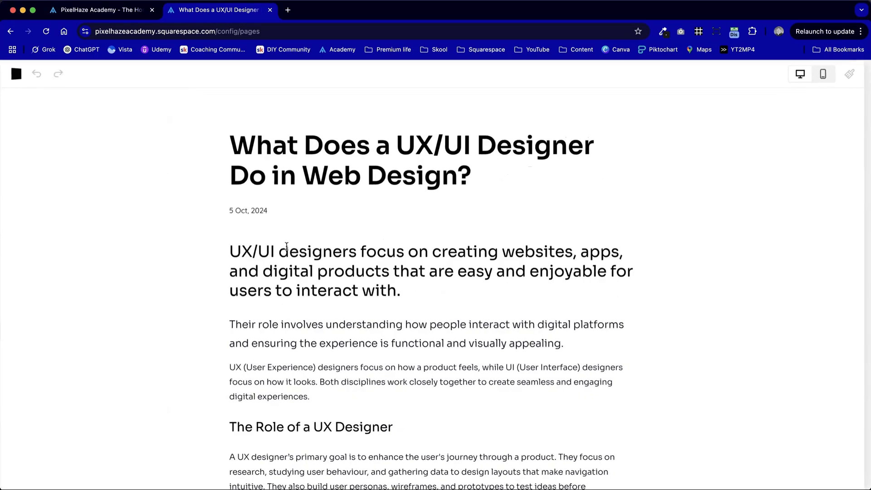
scroll(395, 352, down, 20)
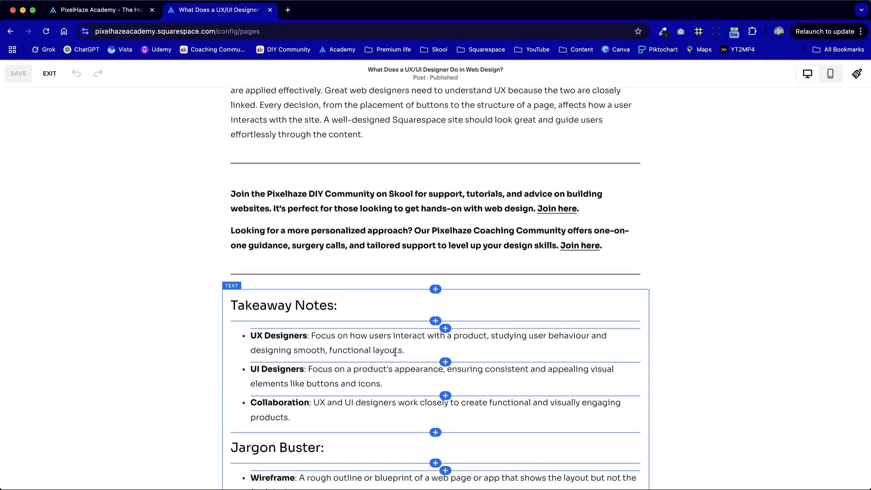
scroll(390, 350, down, 4)
drag(238, 223, 165, 232)
click(648, 241)
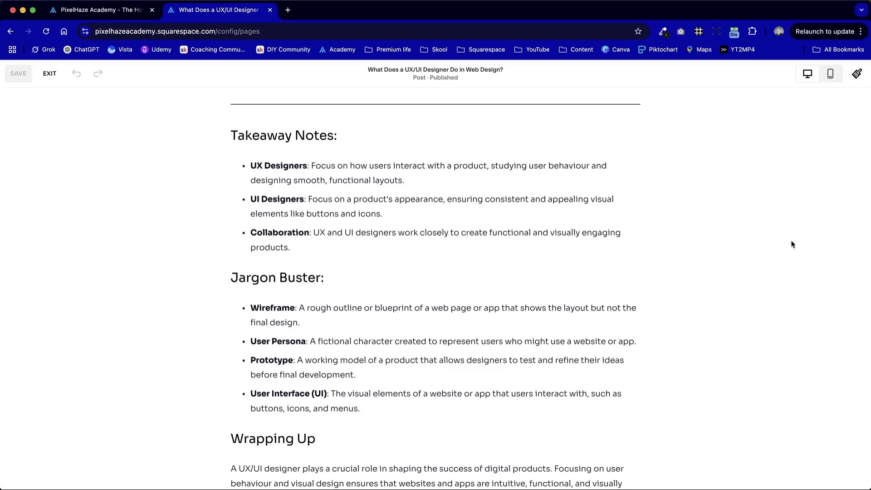
scroll(792, 244, up, 15)
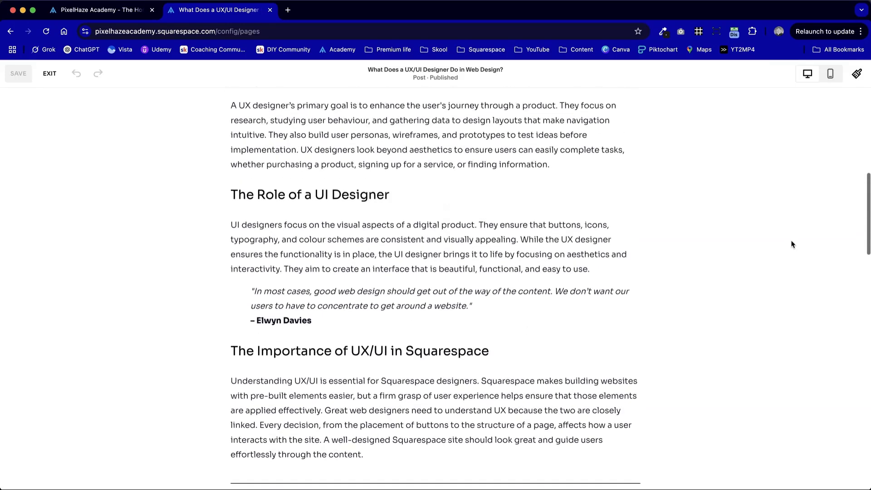
scroll(792, 244, up, 5)
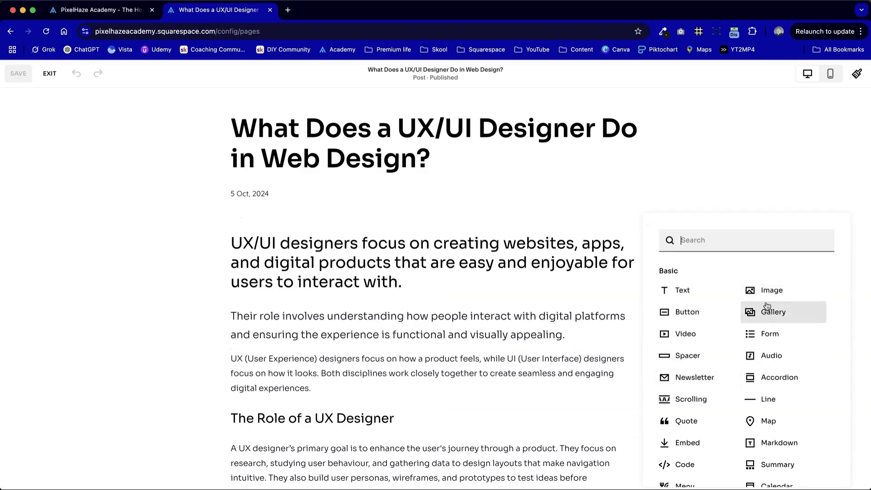
- Try adding an empty Image block below the post's introductory paragraph, then delete it
click(769, 290)
scroll(409, 365, down, 6)
click(504, 242)
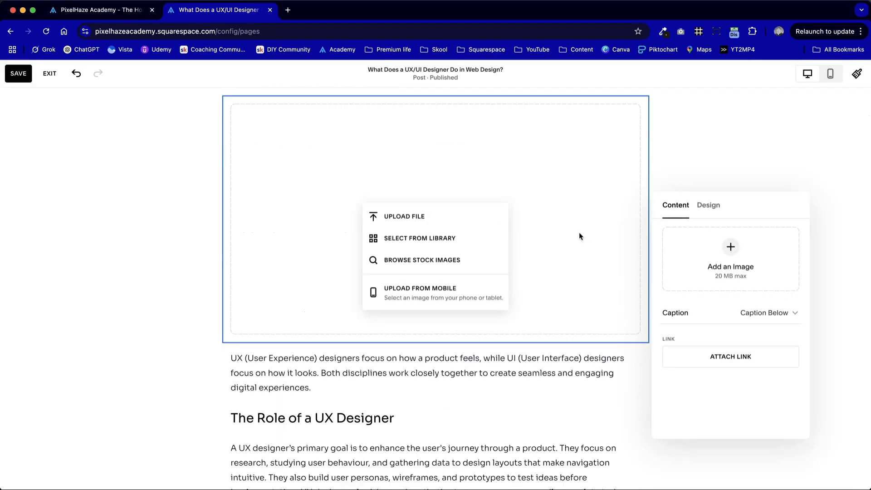
click(642, 232)
click(585, 291)
click(438, 171)
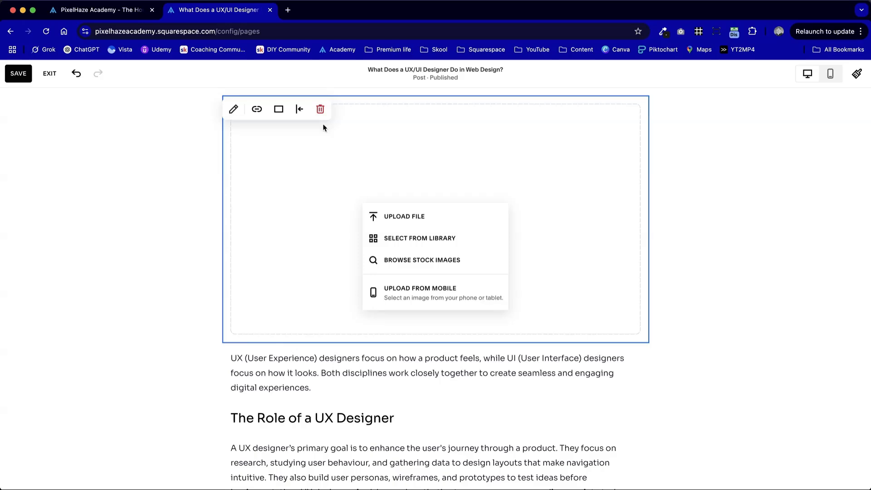
click(320, 109)
- Exit the blog post editor without saving
scroll(520, 218, up, 5)
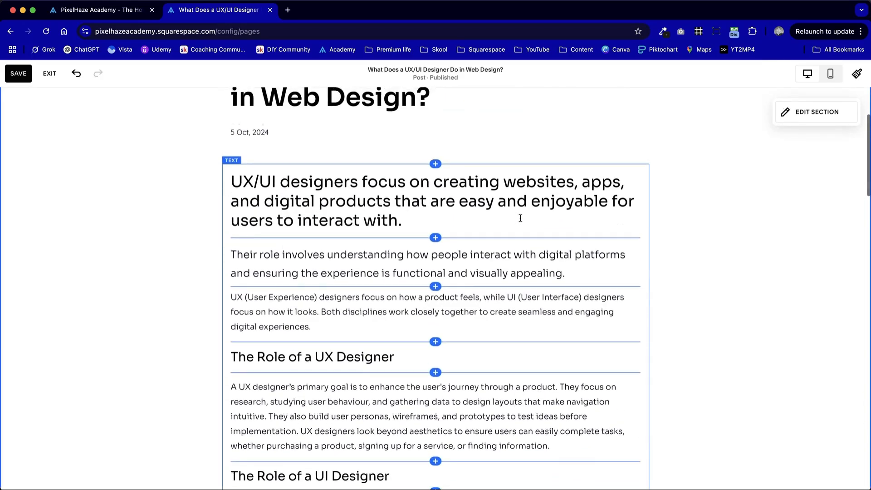
scroll(520, 218, up, 3)
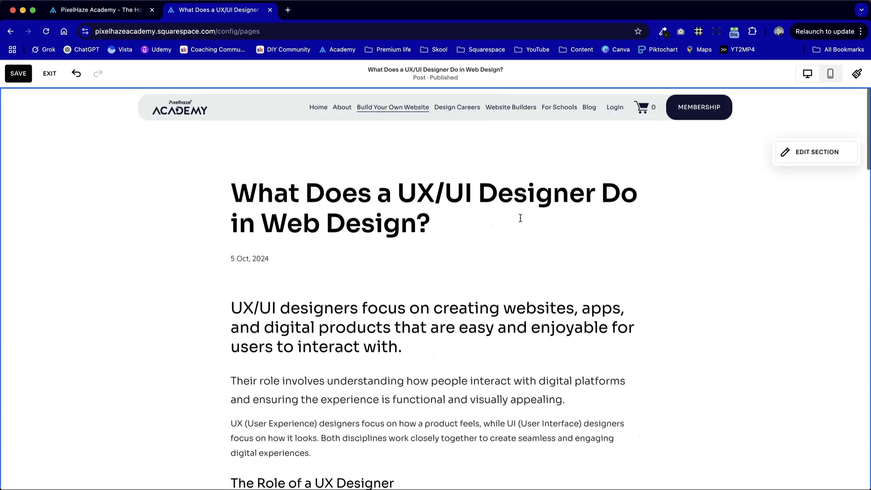
click(58, 75)
click(185, 155)
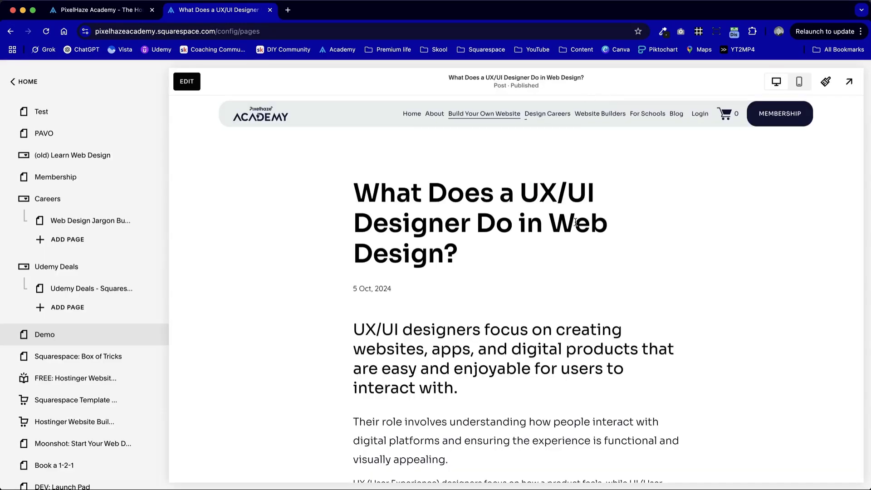
- Browse the site's header navigation and open Square Forge for Squarespace under Website Builders
mouse_move(542, 115)
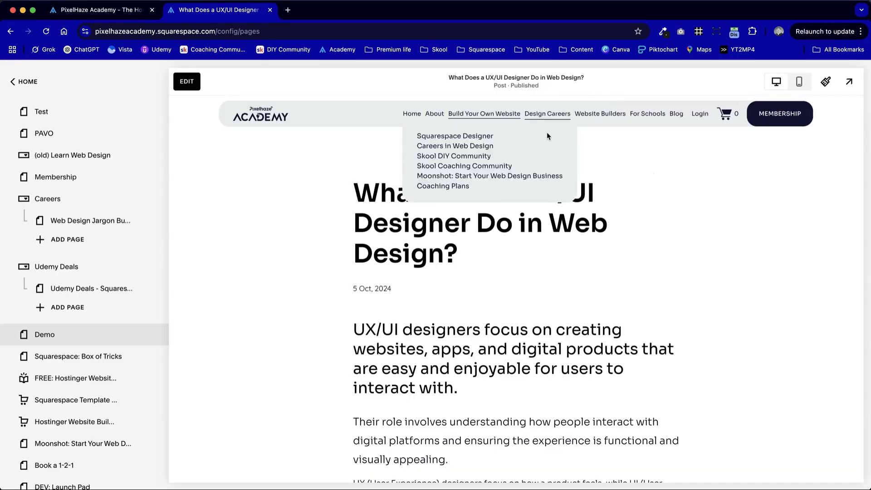
mouse_move(594, 115)
click(574, 155)
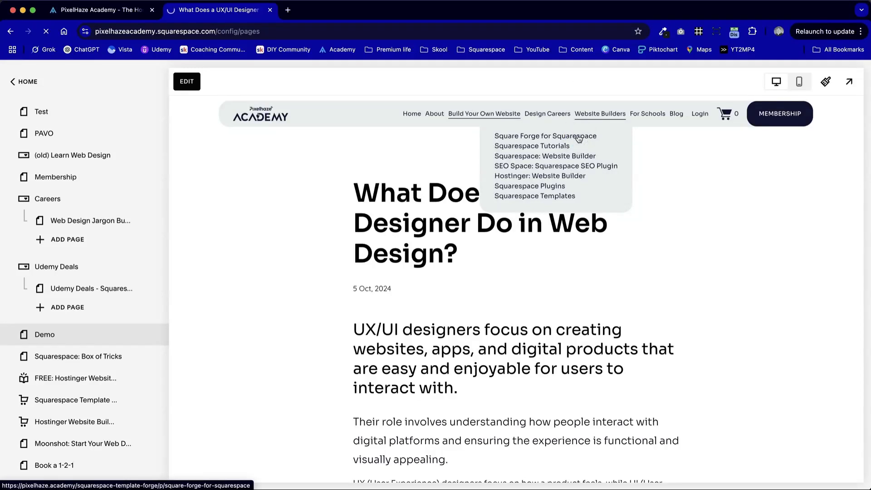
- Examine the Squarespace website builder page, covering the discount offer, tutorials, handbook and templates before returning to its hero section
scroll(523, 358, down, 20)
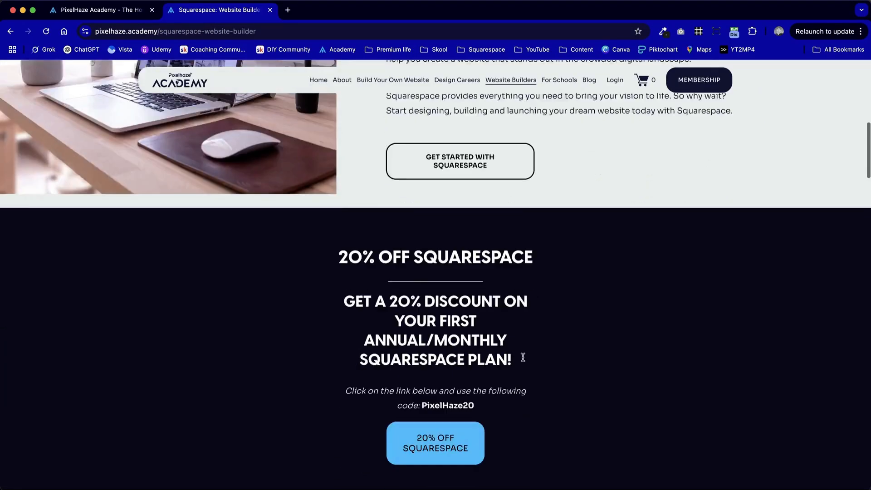
scroll(524, 360, down, 6)
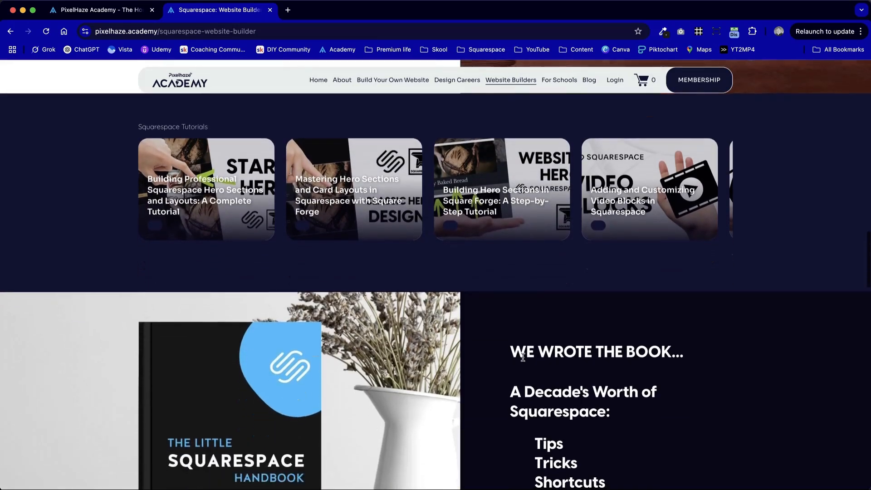
scroll(522, 358, down, 20)
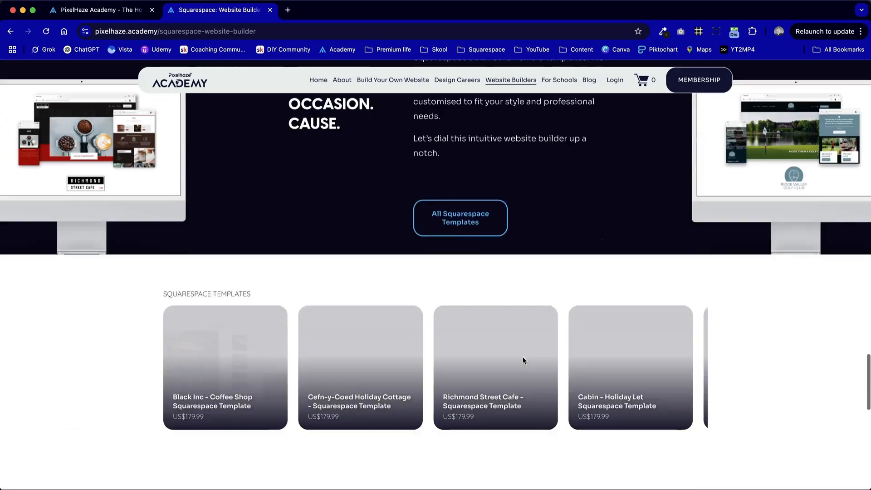
scroll(523, 359, down, 10)
scroll(524, 360, up, 20)
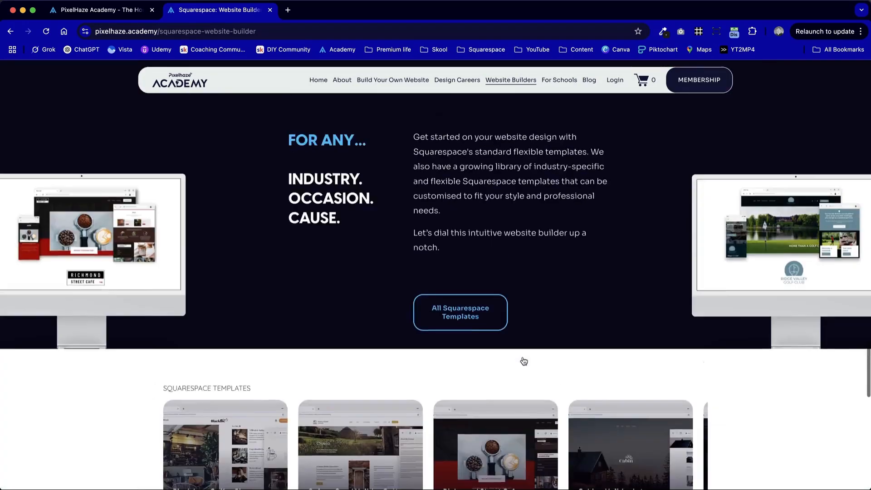
scroll(524, 361, up, 15)
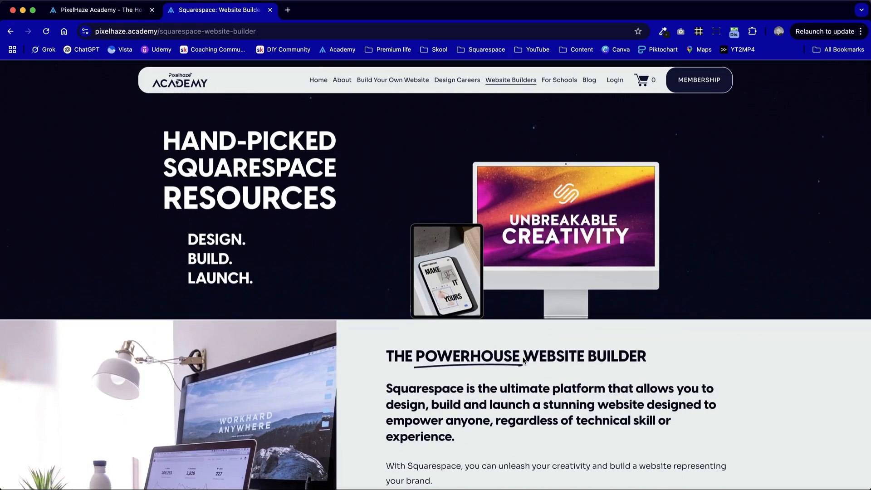
- Open the site's blog and view the Flowlance for Freelancers post
click(589, 80)
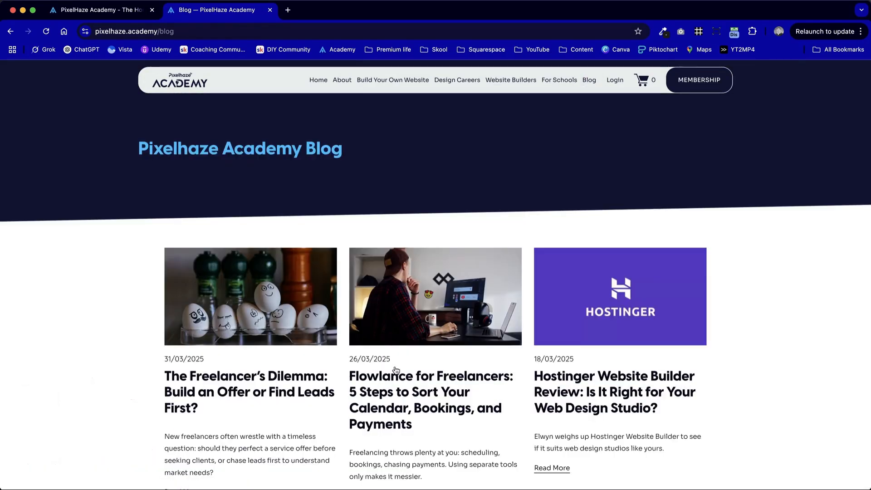
click(390, 376)
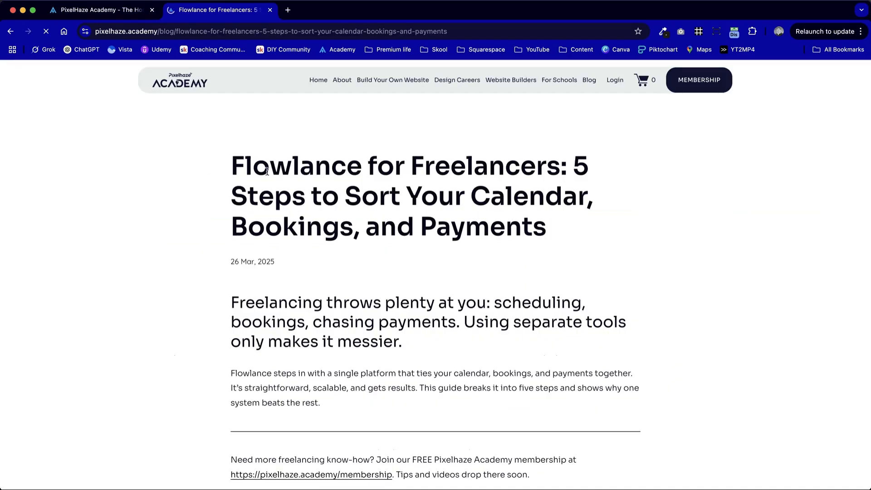
scroll(680, 304, down, 10)
scroll(681, 306, up, 10)
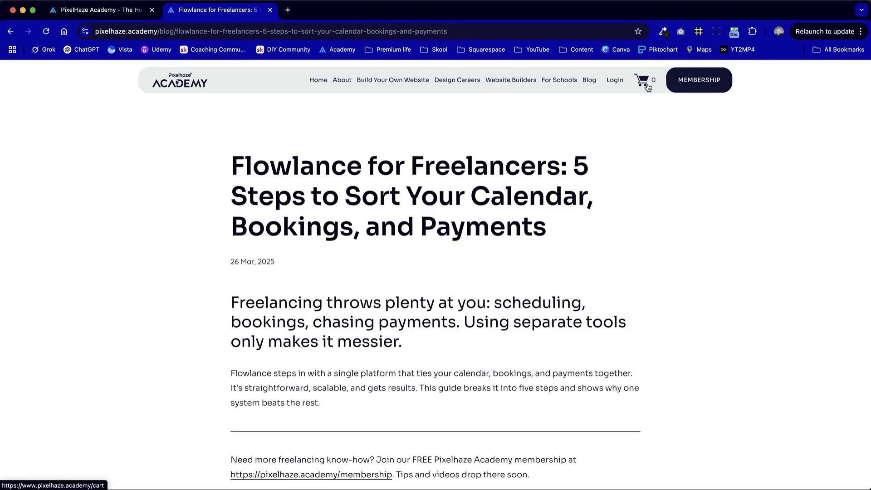
- Return to the page editor, search the site's pages for "web design" and open the Web Design 101 blog
click(117, 14)
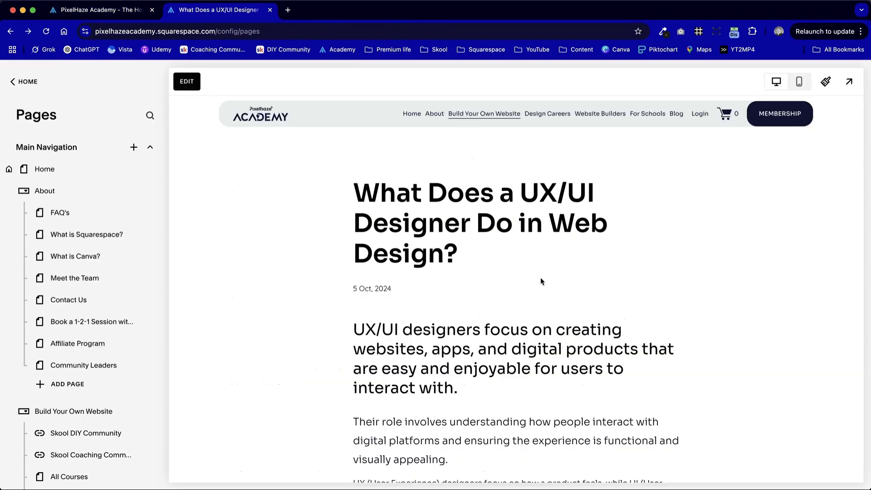
scroll(90, 317, down, 10)
scroll(81, 346, up, 4)
scroll(81, 347, down, 10)
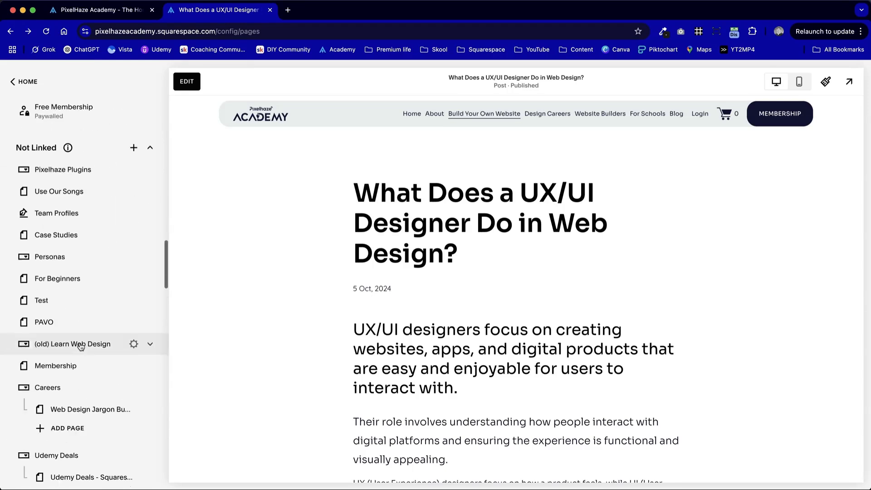
scroll(83, 345, up, 15)
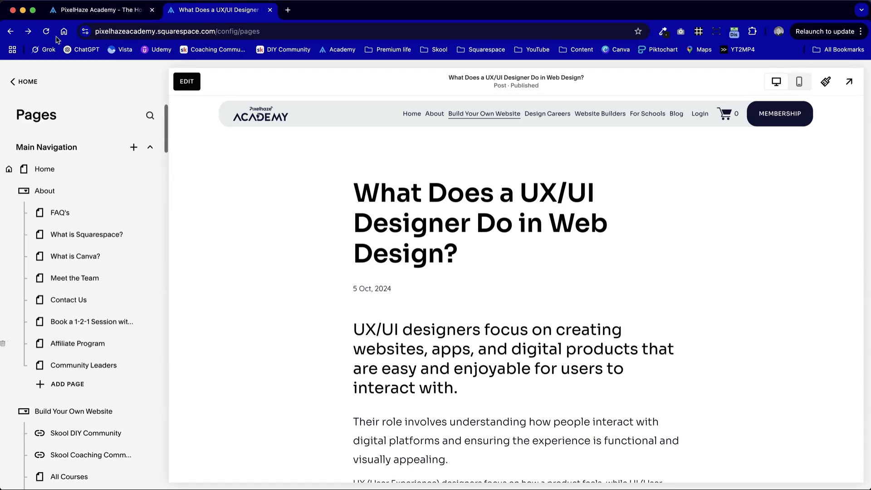
click(150, 116)
text(web)
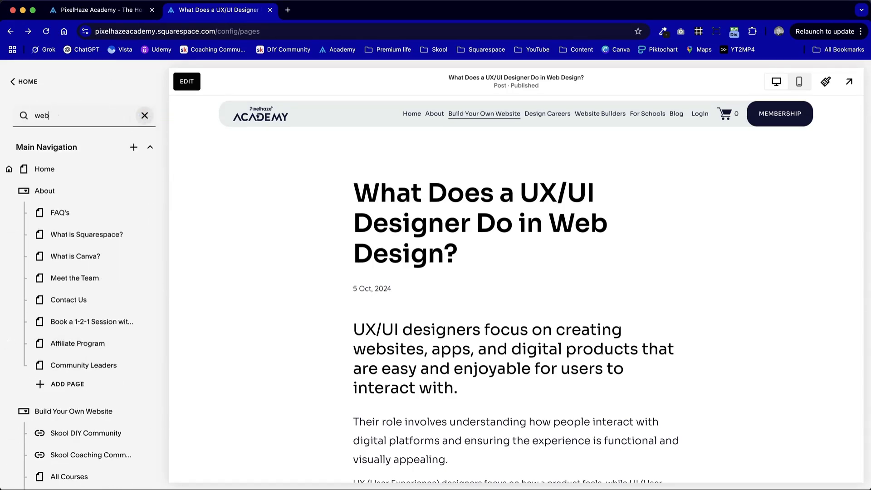
text( design)
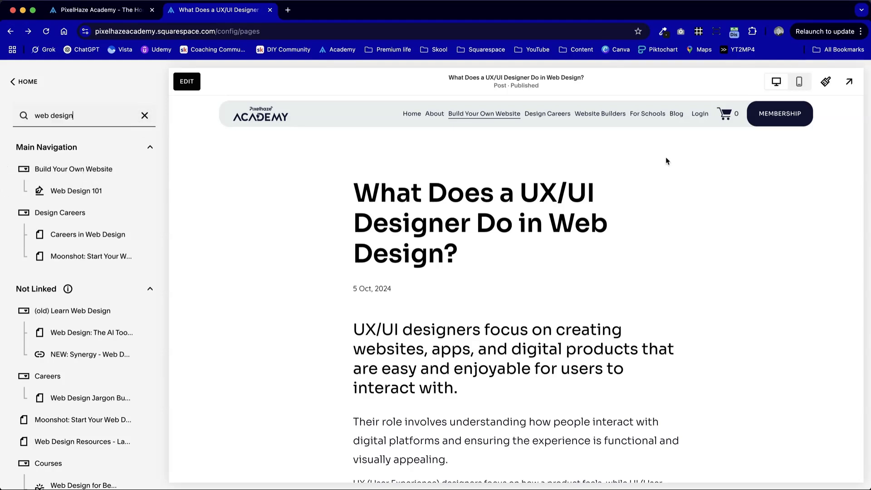
mouse_move(484, 115)
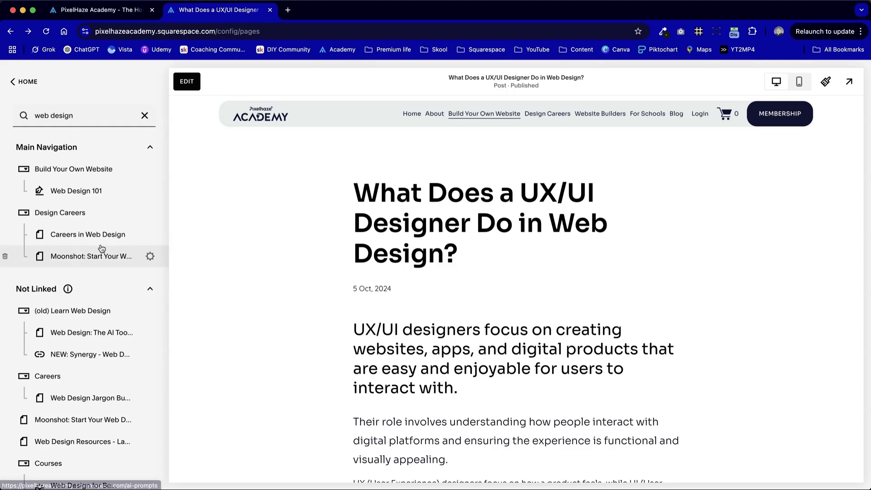
click(97, 197)
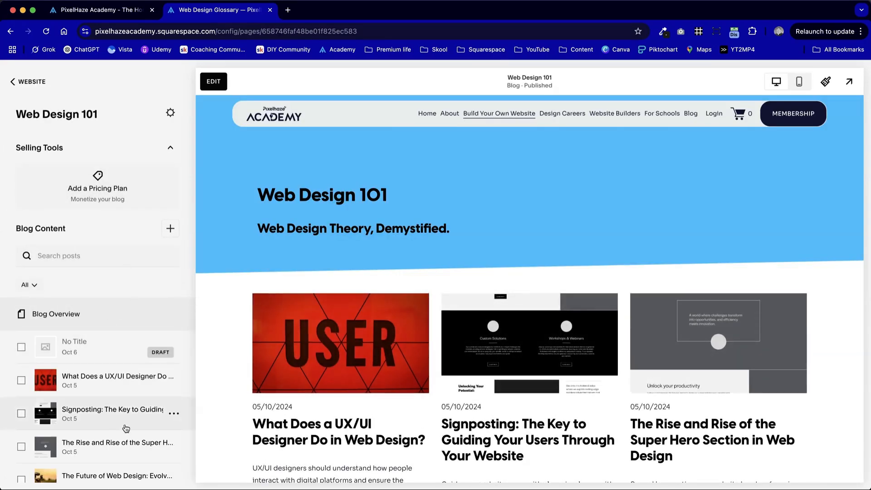
- Open the settings of the UX/UI designer post and find its source URL option
scroll(107, 388, down, 5)
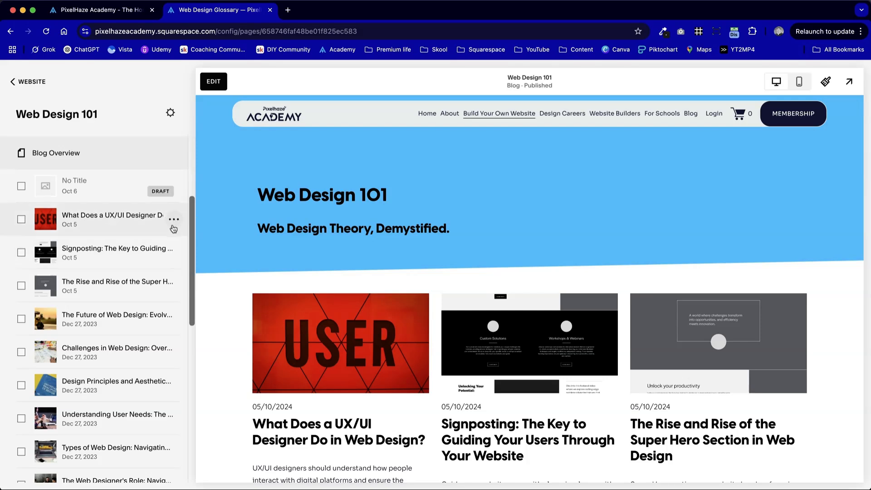
click(173, 221)
click(176, 242)
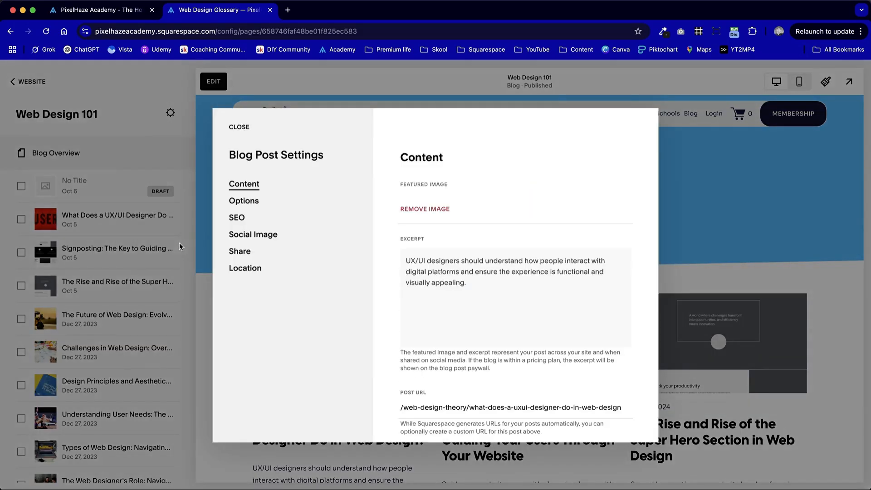
scroll(507, 383, down, 6)
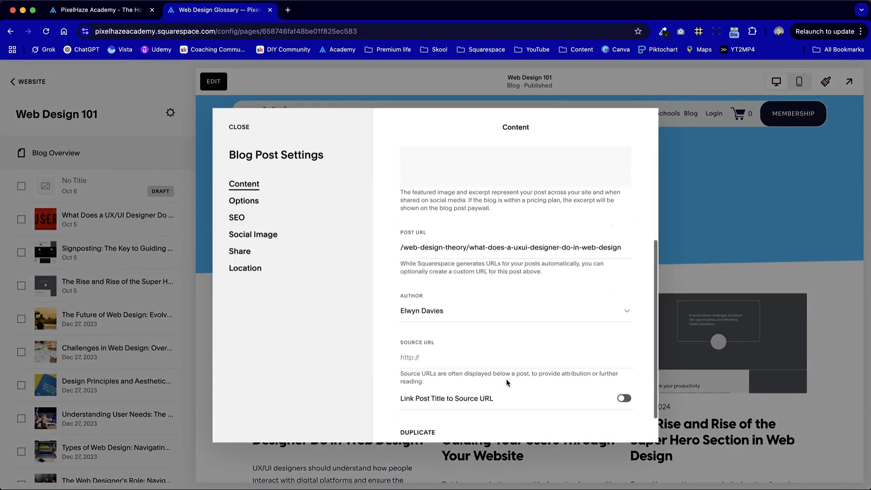
scroll(507, 383, down, 1)
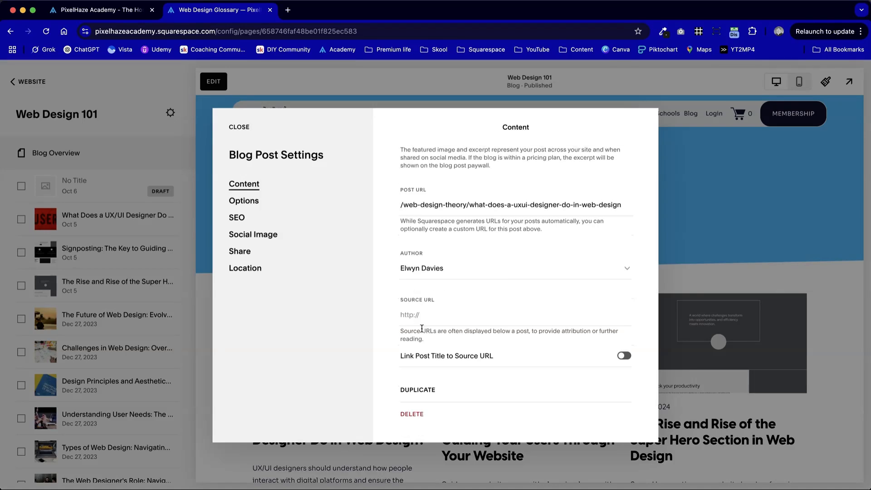
- Set the post's source URL to pixelhaze.academy/membership and enable linking the post title to the source URL
drag(399, 314, 463, 318)
click(451, 319)
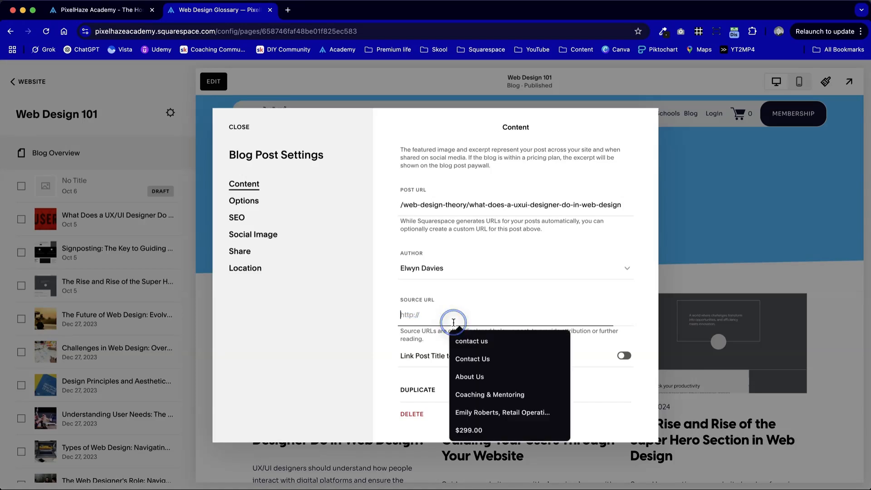
text(pixe)
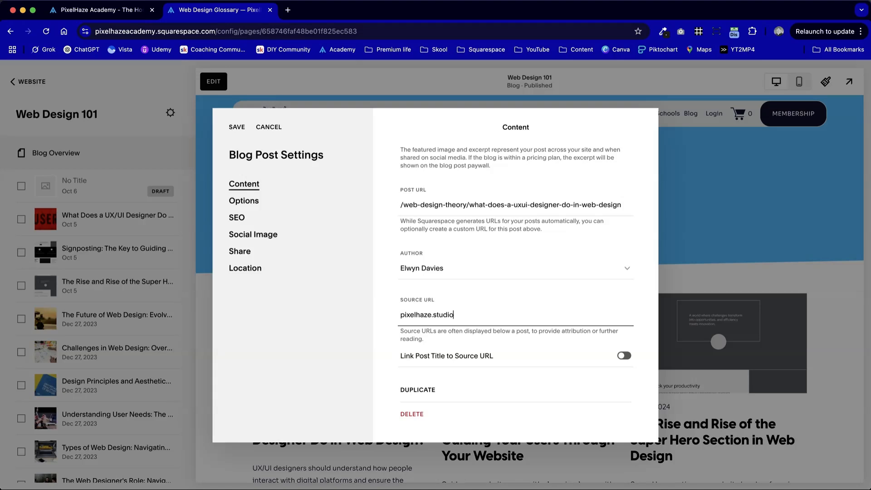
text(lhaze.st)
key(BackSpace)
key(BackSpace)
text(academy/membershi)
click(617, 355)
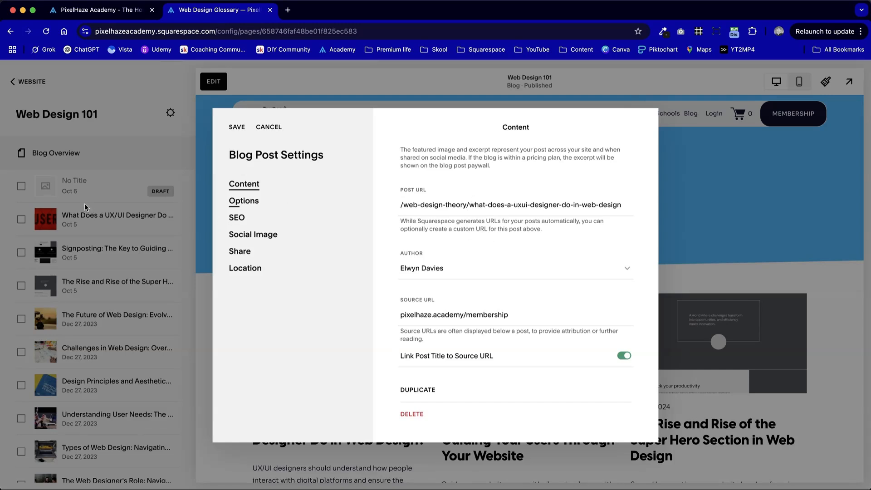
- Review the post's featured image, excerpt and source link settings, then save them
click(248, 203)
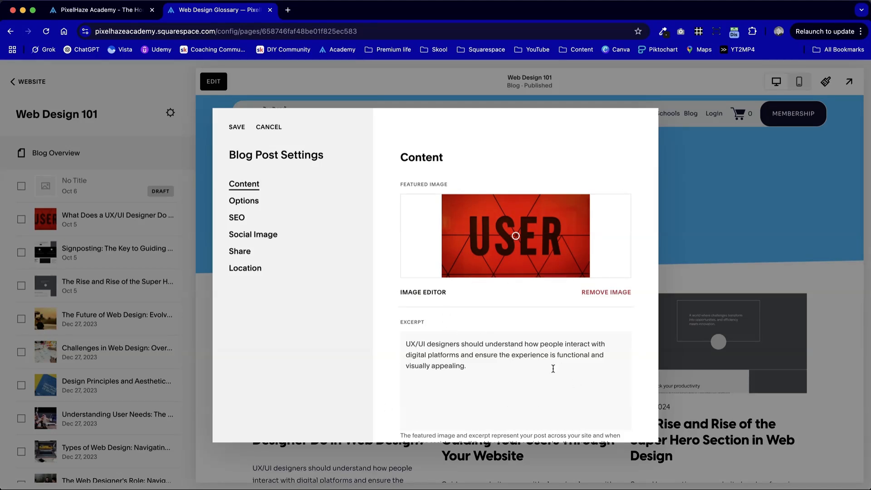
scroll(553, 368, down, 5)
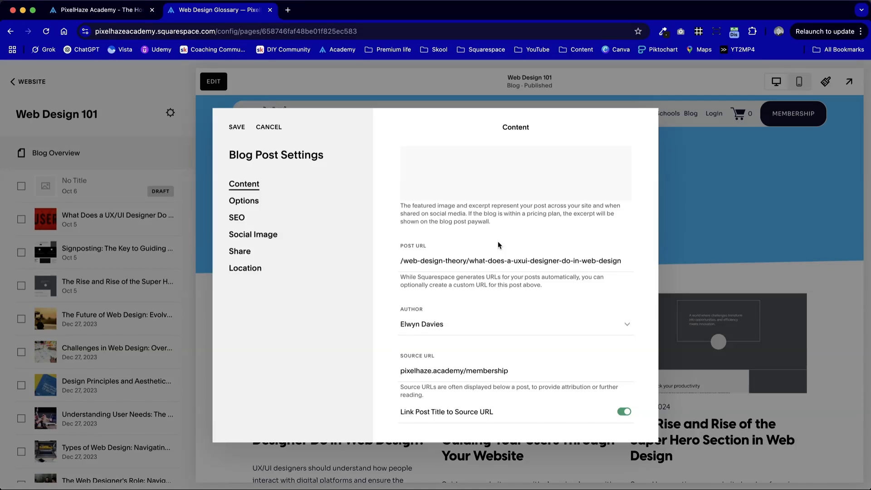
scroll(497, 241, down, 2)
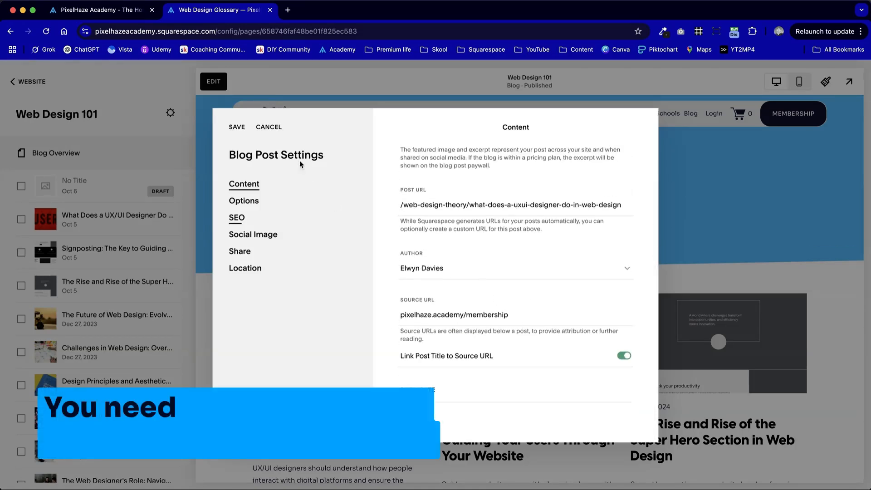
click(237, 127)
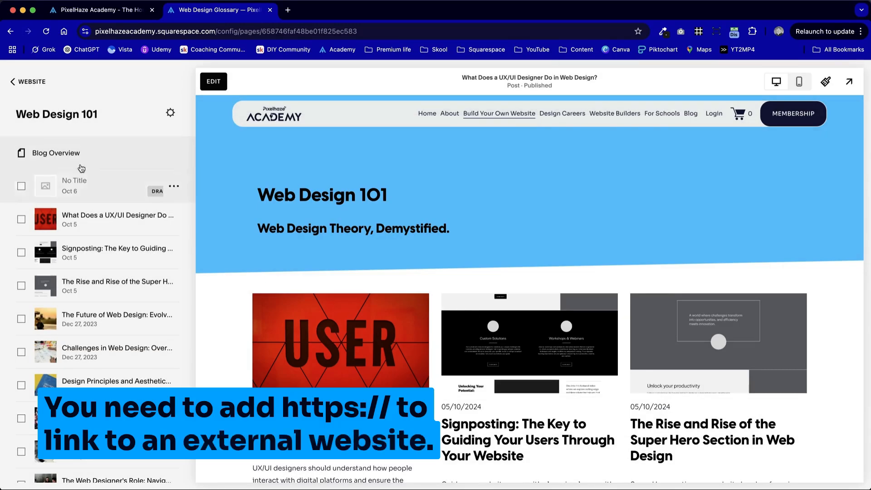
click(27, 82)
scroll(39, 110, down, 2)
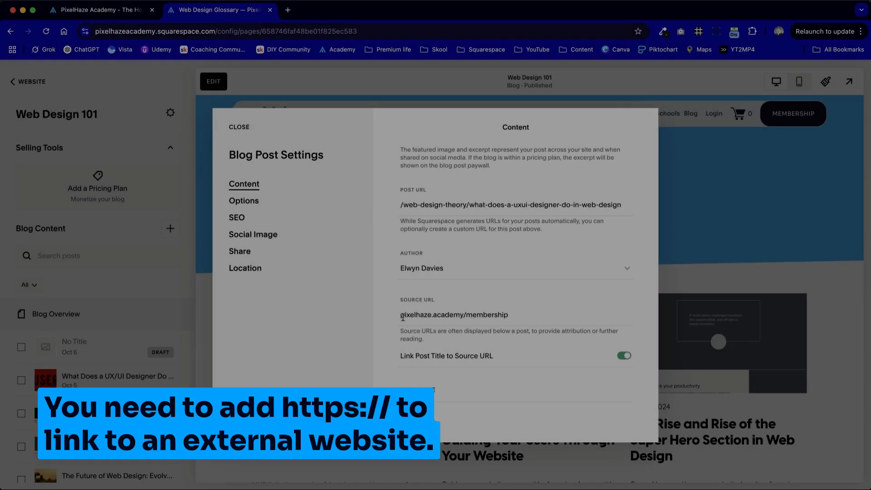
click(402, 316)
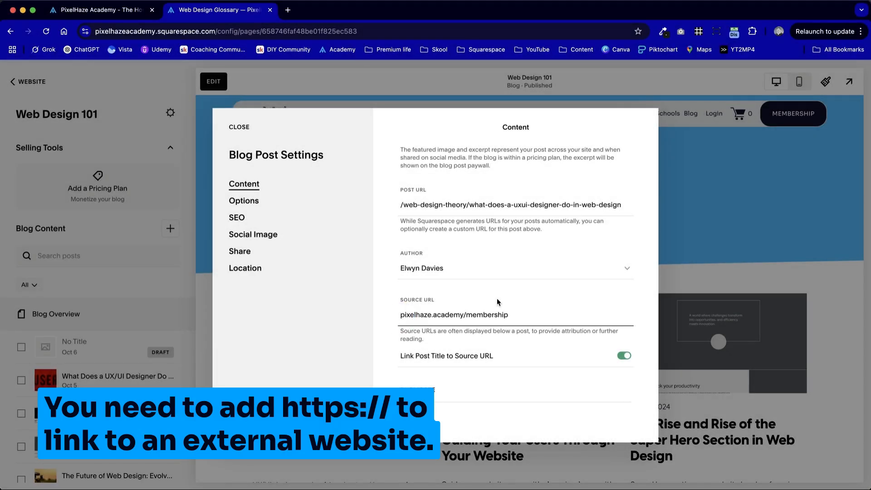
text(https://)
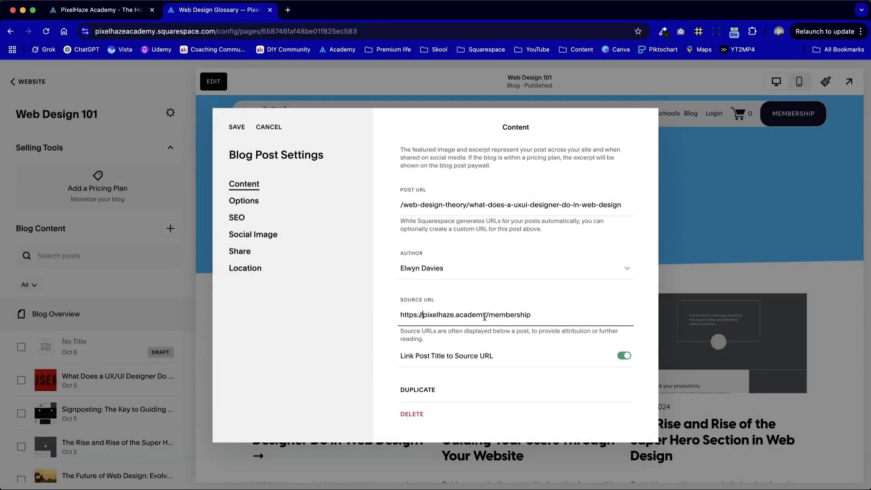
- Try shortening the source URL to the internal path /membership, then restore the full address
drag(486, 315, 367, 314)
key(BackSpace)
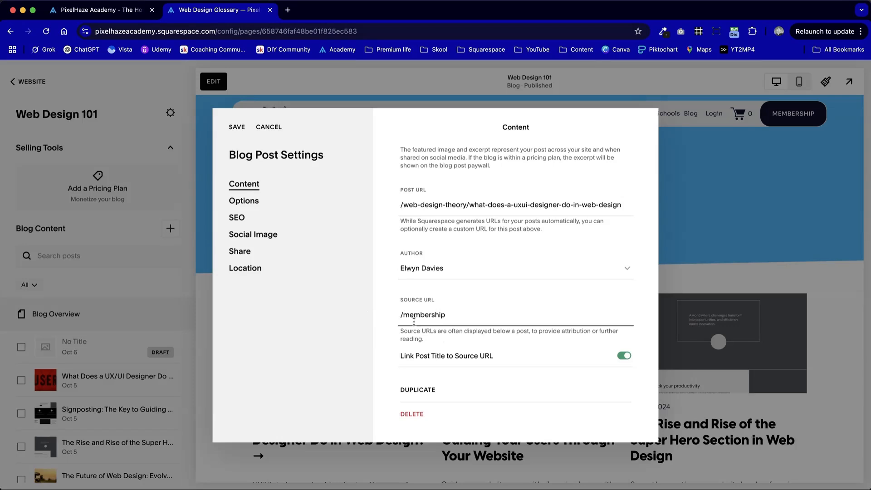
key(Delete)
key(super+z)
key(super+z)
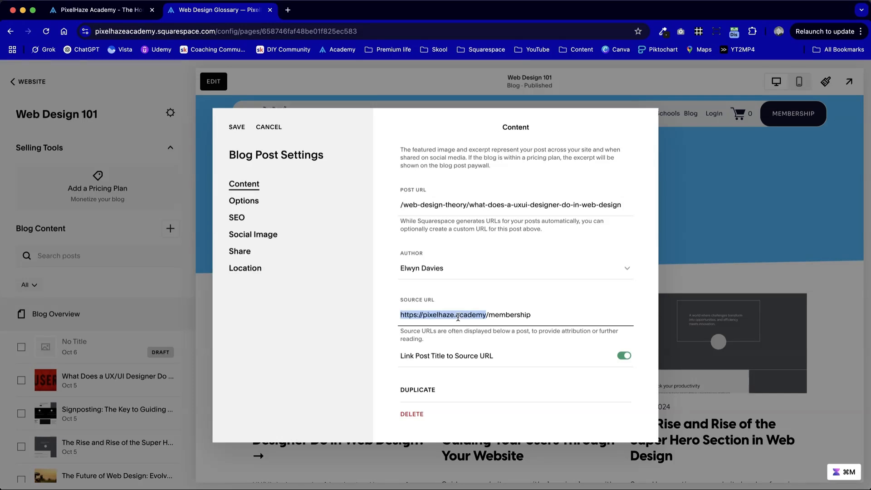
click(488, 315)
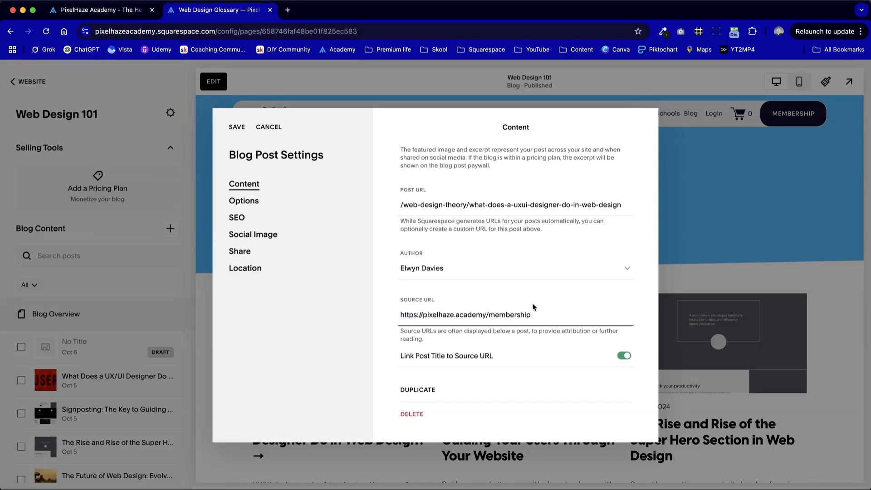
drag(530, 314, 454, 315)
text(studio)
click(240, 128)
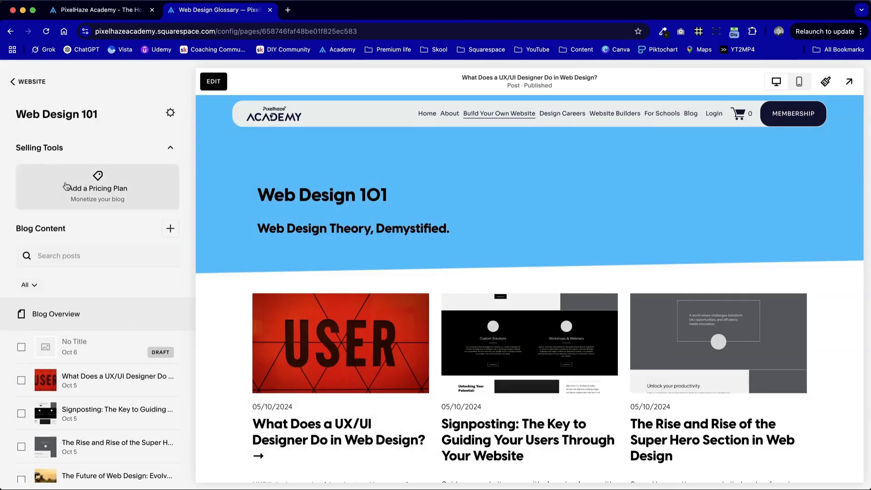
- Leave the Web Design 101 blog, look over the pages list and go back to the site's home menu
click(33, 83)
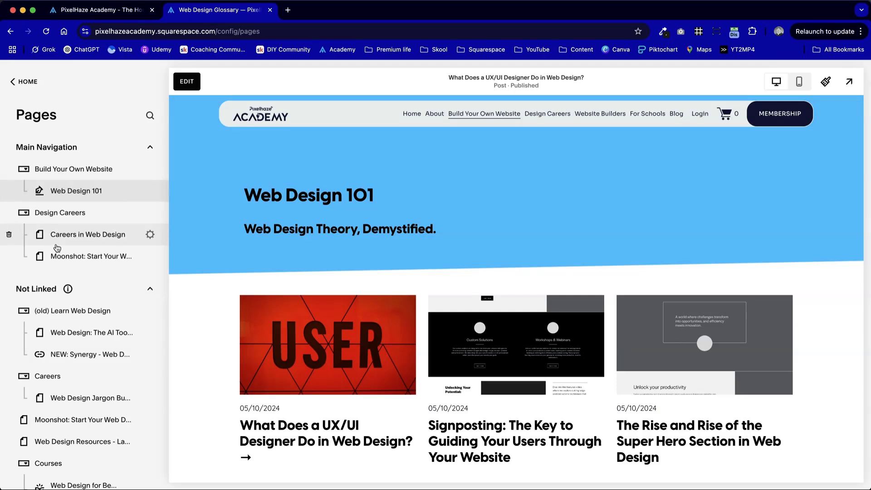
scroll(57, 248, down, 5)
scroll(56, 267, up, 5)
click(32, 83)
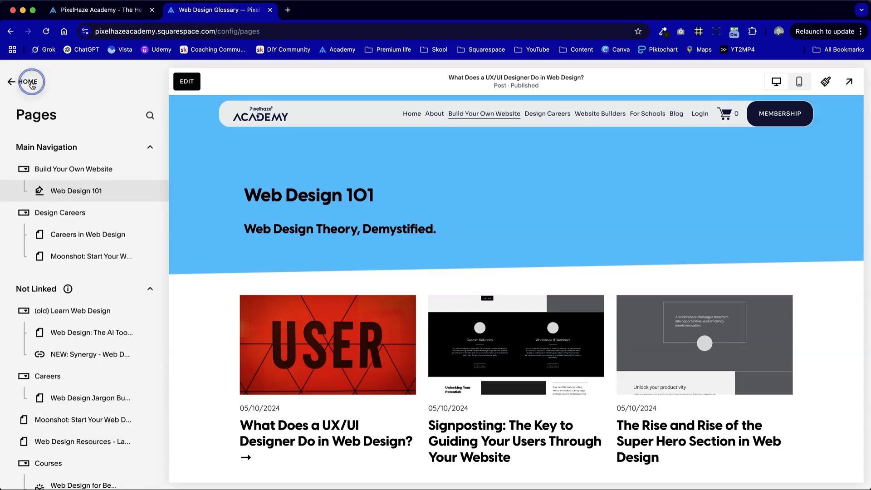
- Return to the site's pages list and open the Demo page from the unlinked pages
click(32, 142)
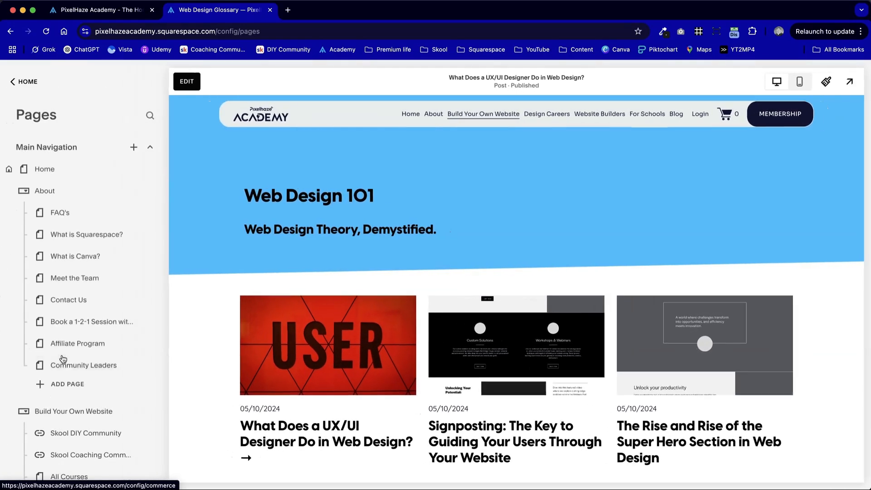
scroll(63, 358, down, 15)
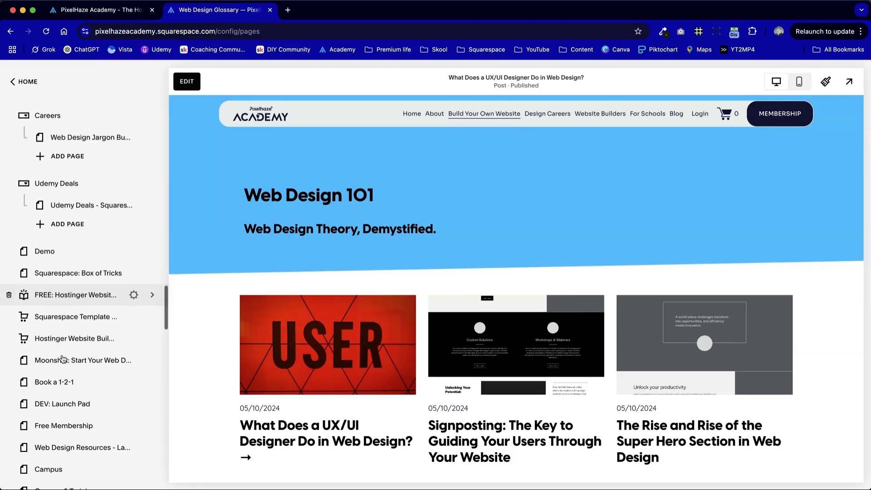
scroll(63, 358, down, 1)
click(70, 233)
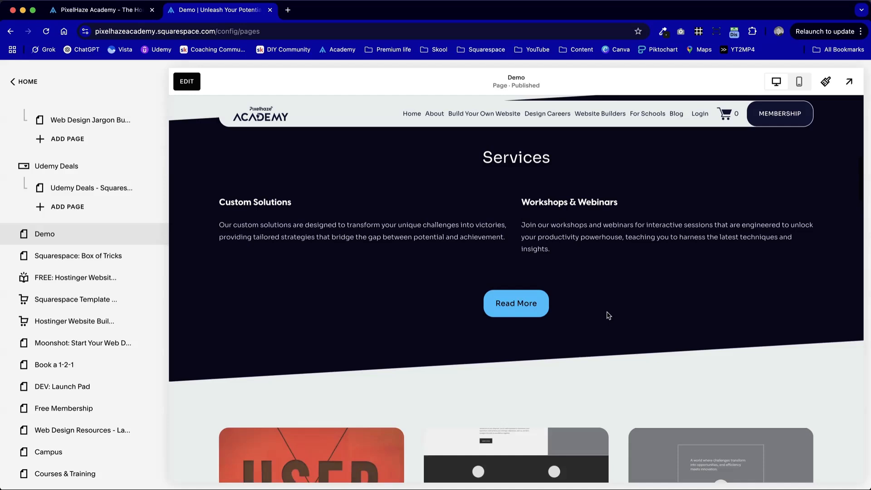
- Test the UX/UI designer post's link in the Demo page's summary grid, then return to the site editor
scroll(608, 315, down, 5)
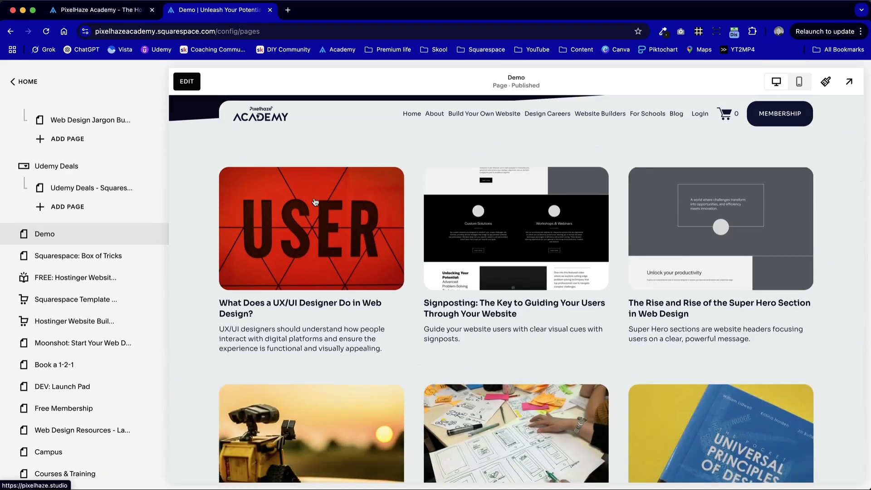
click(343, 251)
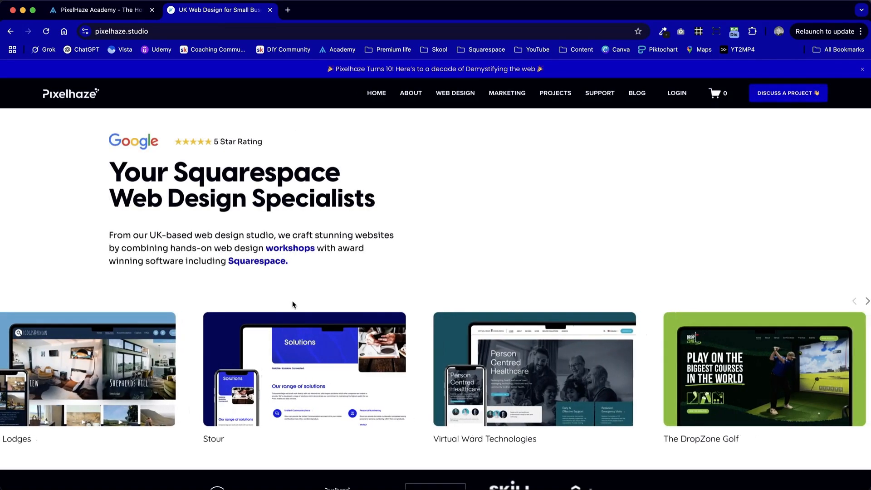
click(11, 30)
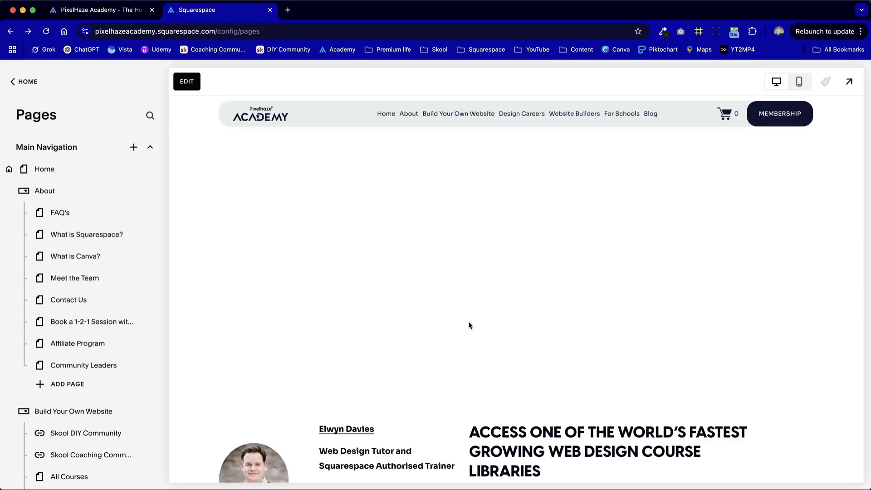
- Open the Signposting post from the Demo page's summary grid, then go back to the grid
scroll(473, 368, down, 20)
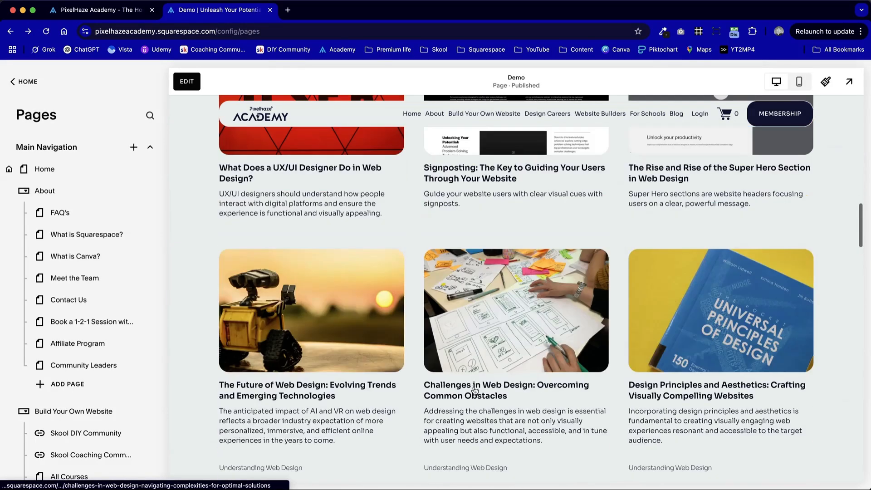
scroll(498, 286, up, 2)
click(527, 190)
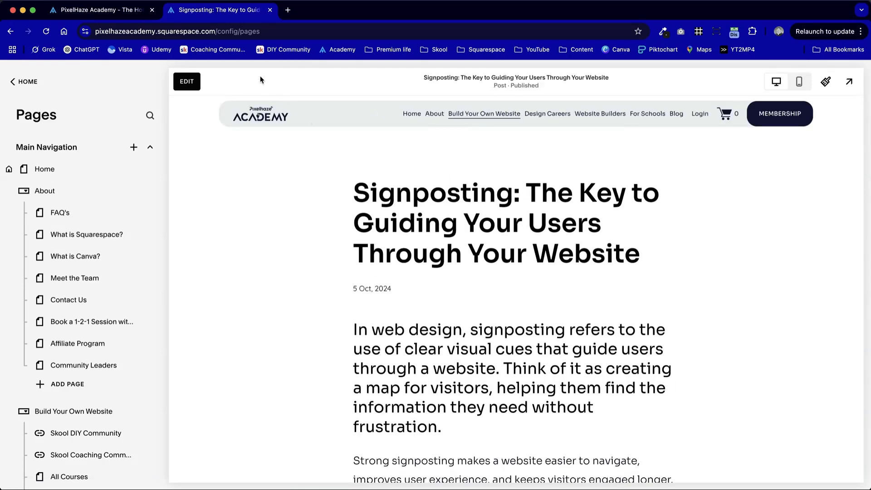
click(9, 32)
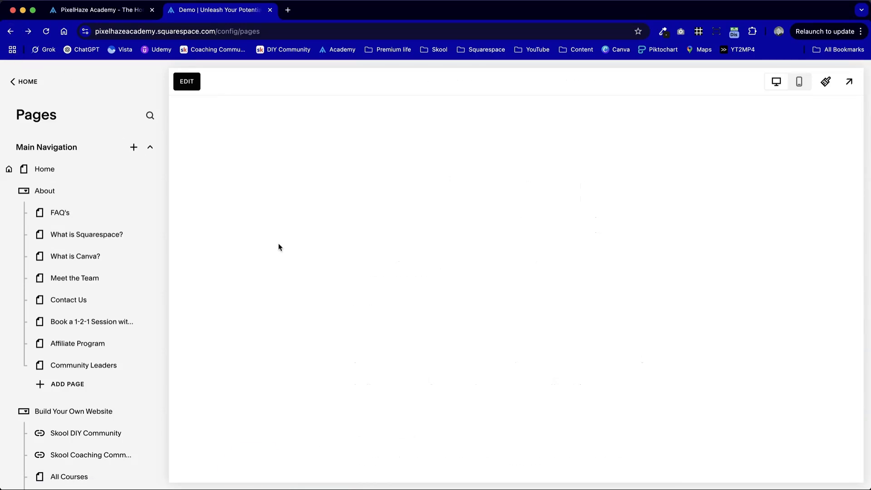
scroll(452, 324, down, 15)
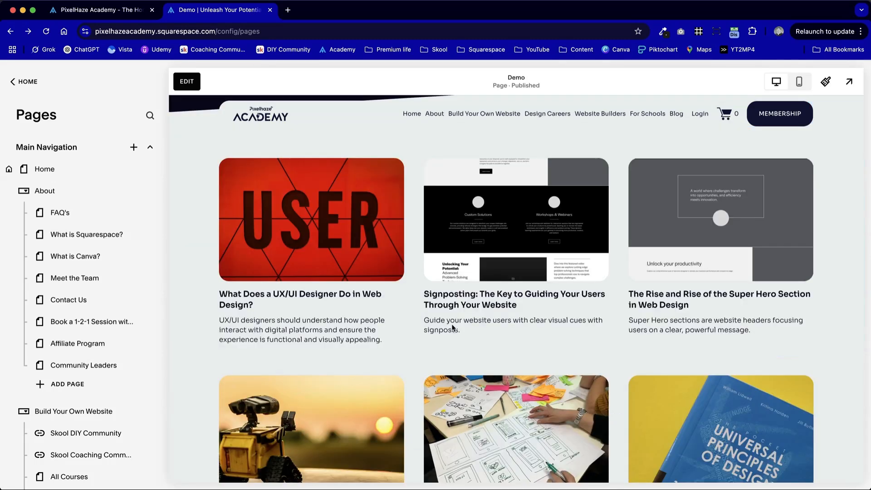